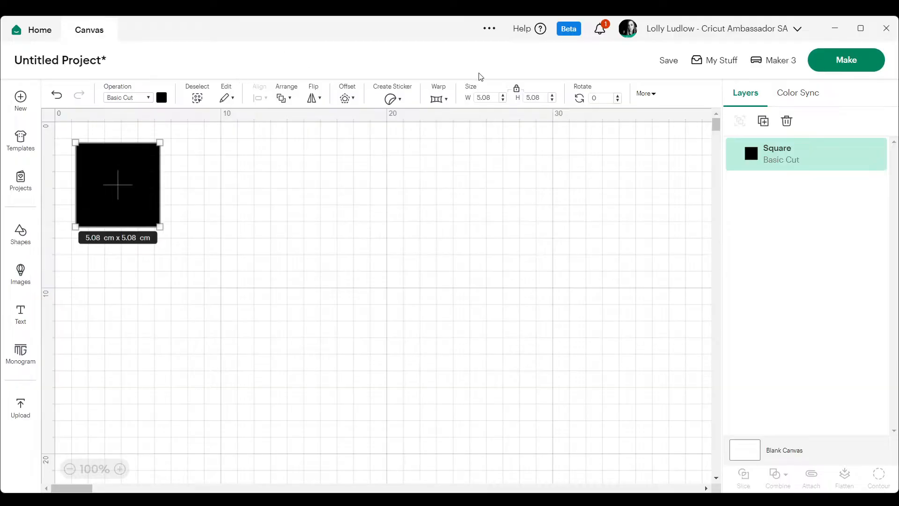
# Resize the black square to 27.5 cm wide with its proportions locked.
pyautogui.click(497, 97)
pyautogui.write('27.5')
pyautogui.press('Return')
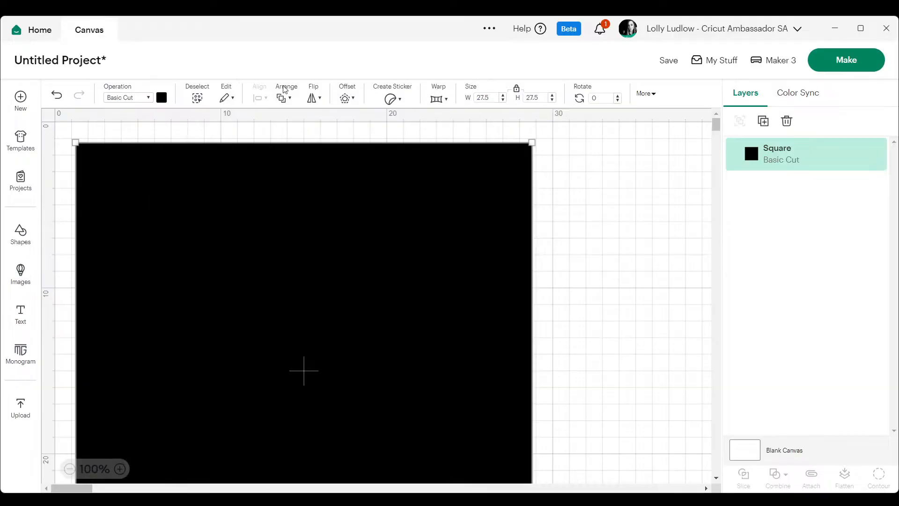
# Change the large square's operation to Guide and shift it slightly inward from the canvas edge.
pyautogui.click(146, 98)
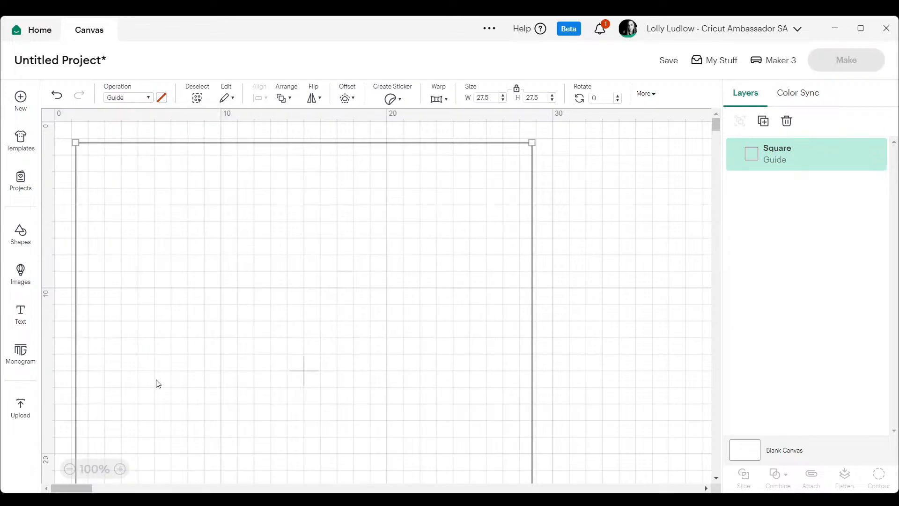
pyautogui.click(154, 389)
pyautogui.click(552, 225)
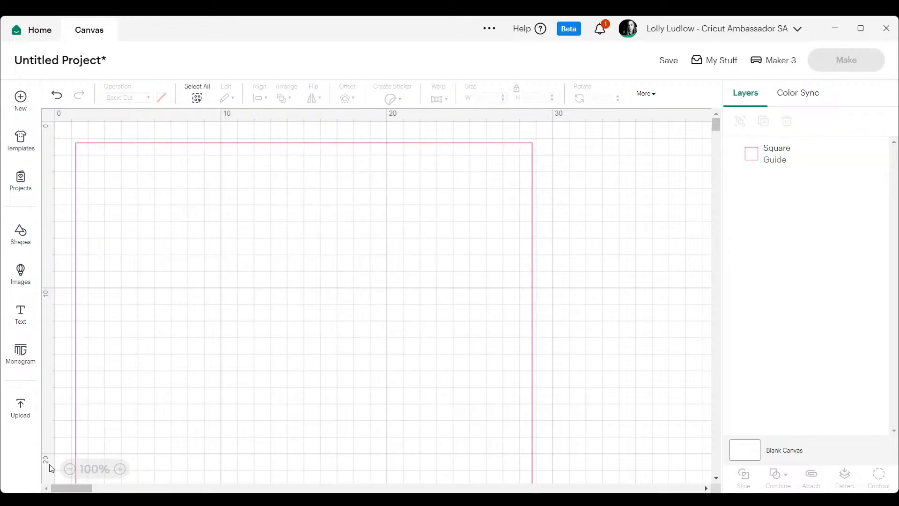
pyautogui.click(70, 469)
pyautogui.click(70, 469)
pyautogui.moveTo(177, 273); pyautogui.dragTo(208, 279)
pyautogui.click(453, 248)
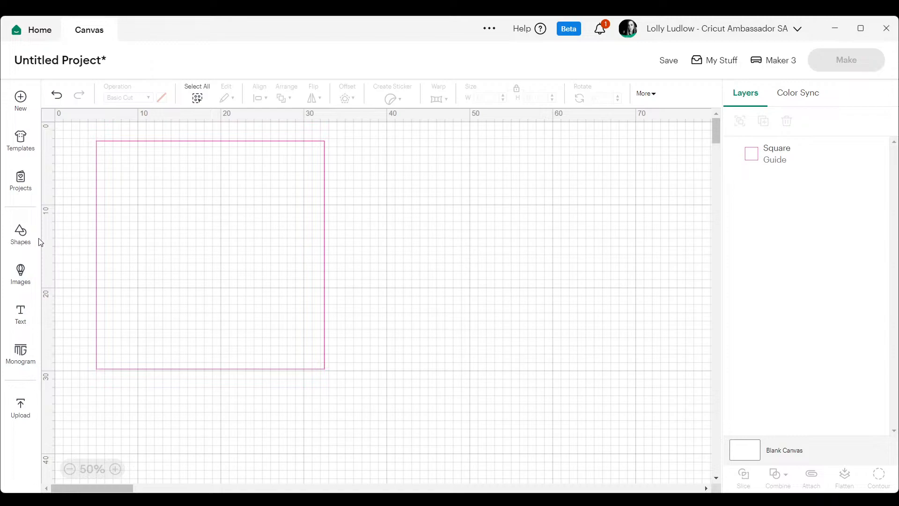
# Add a new basic square shape to the canvas.
pyautogui.click(20, 234)
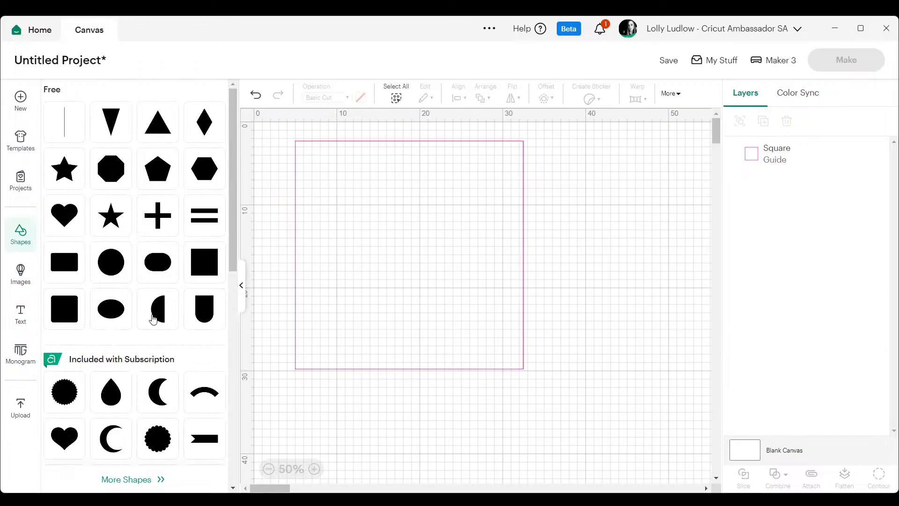
pyautogui.click(192, 271)
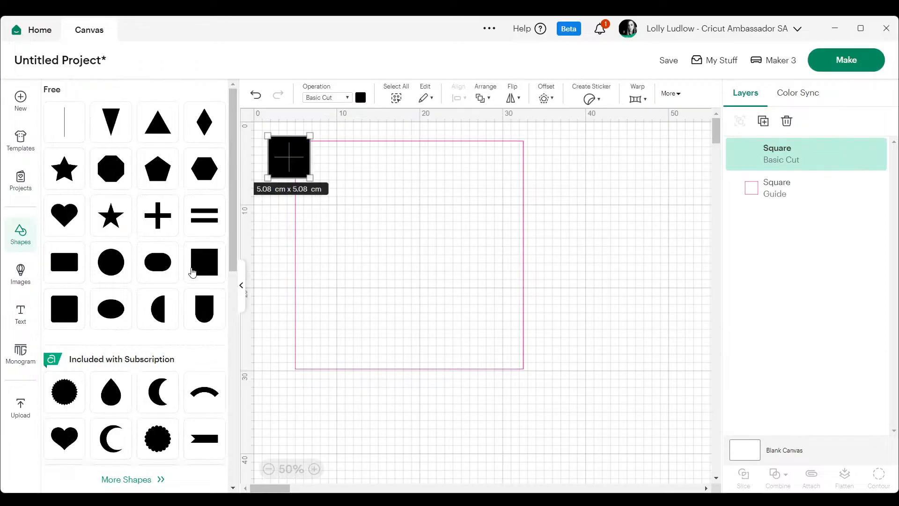
pyautogui.moveTo(234, 243)
pyautogui.mouseDown()
pyautogui.moveTo(230, 449)
pyautogui.moveTo(229, 237)
pyautogui.mouseUp()
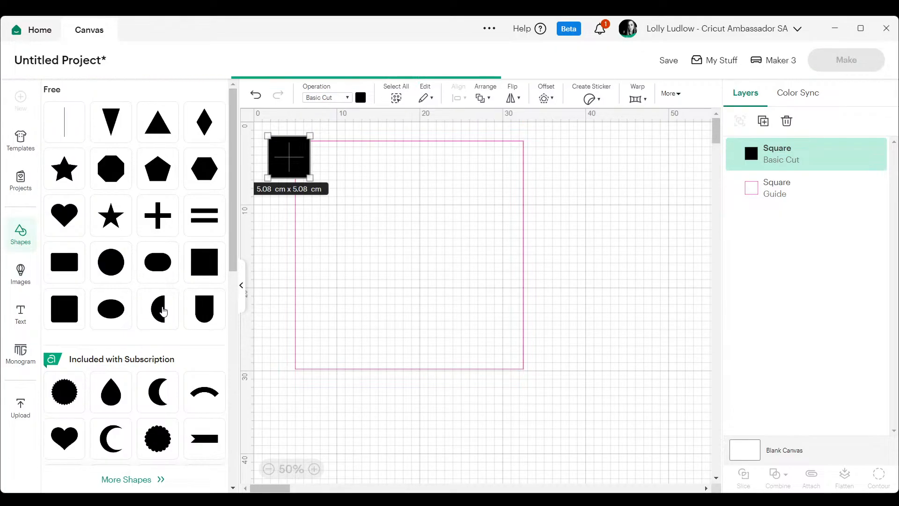
# Add a pennant shape to the canvas, discarding the half circle inserted first.
pyautogui.click(163, 312)
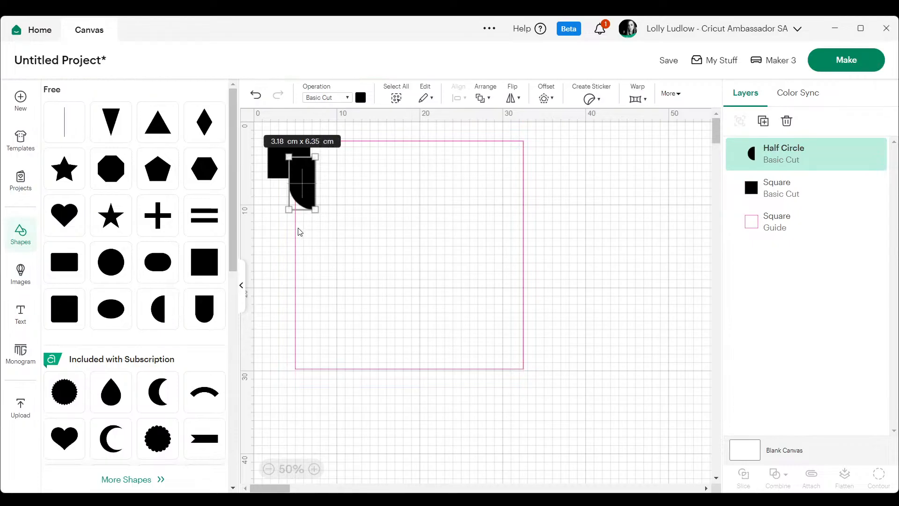
pyautogui.press('Delete')
pyautogui.click(204, 309)
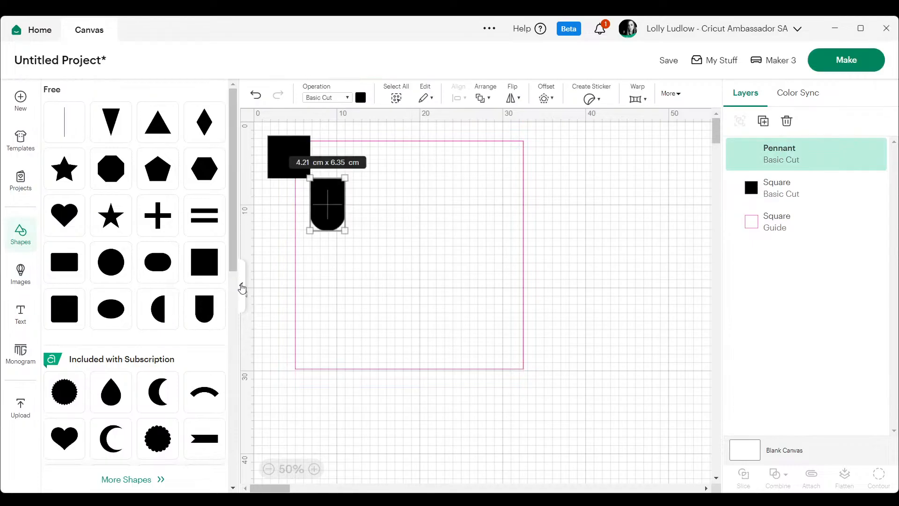
pyautogui.click(241, 287)
# Try a rotation of 270 degrees on the pennant and reset it to 0.
pyautogui.click(592, 97)
pyautogui.write('27')
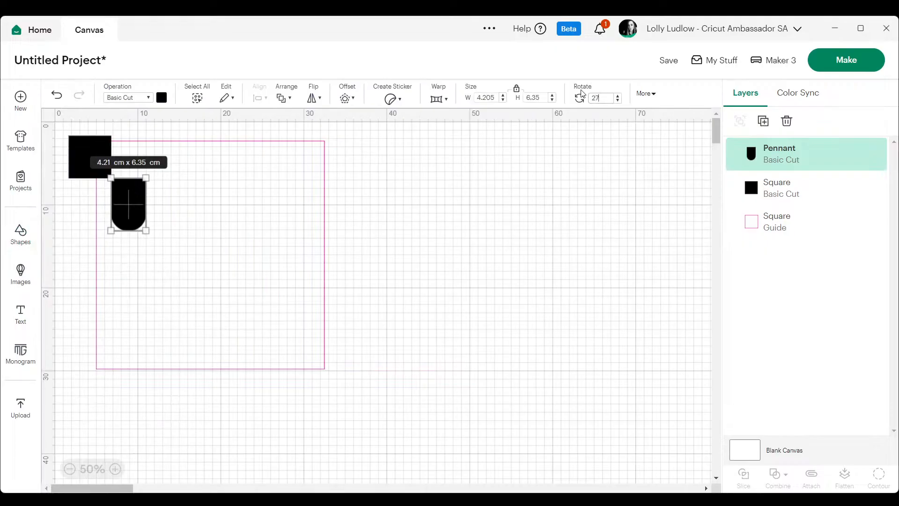
pyautogui.write('0')
pyautogui.press('Return')
pyautogui.click(595, 98)
pyautogui.write('0')
pyautogui.press('Return')
# Rotate the pennant to 180 degrees so its rounded end points up, and move it further inside the guide.
pyautogui.click(591, 98)
pyautogui.write('180')
pyautogui.press('Return')
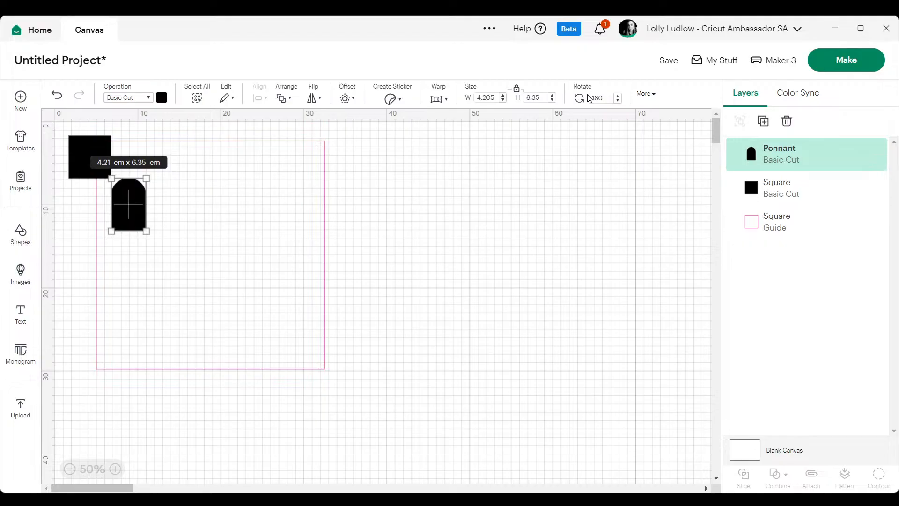
pyautogui.click(412, 235)
pyautogui.click(126, 214)
pyautogui.moveTo(126, 214); pyautogui.dragTo(179, 204)
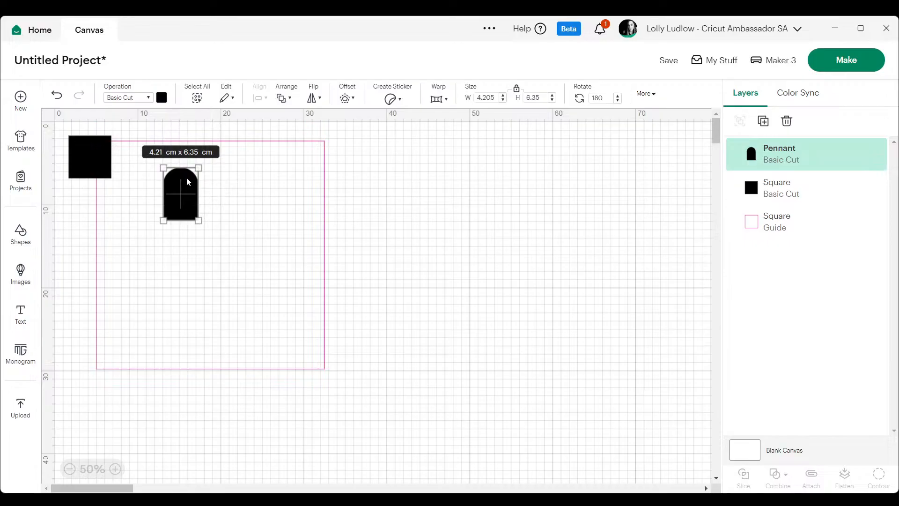
# Set the pennant's width to 6.364 cm and place it in the guide's upper left area.
pyautogui.doubleClick(489, 96)
pyautogui.write('6.364')
pyautogui.press('Return')
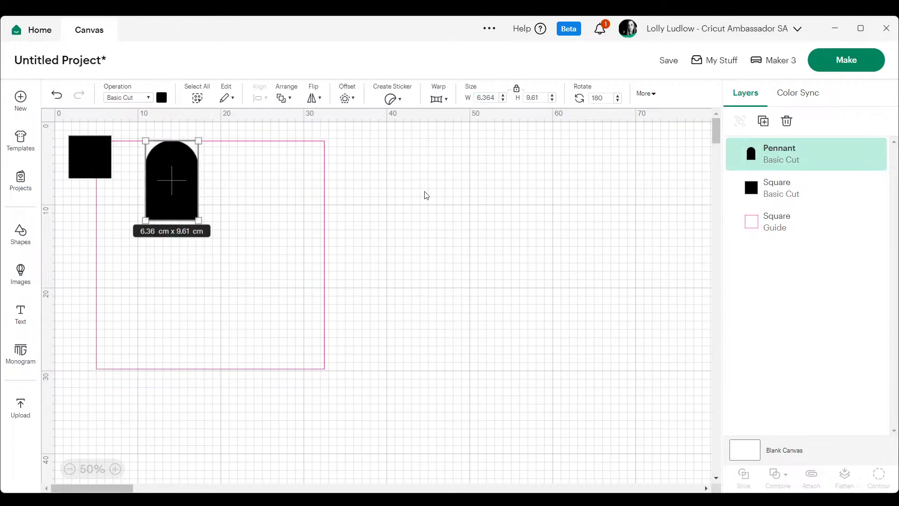
pyautogui.click(223, 196)
pyautogui.moveTo(197, 192); pyautogui.dragTo(171, 208)
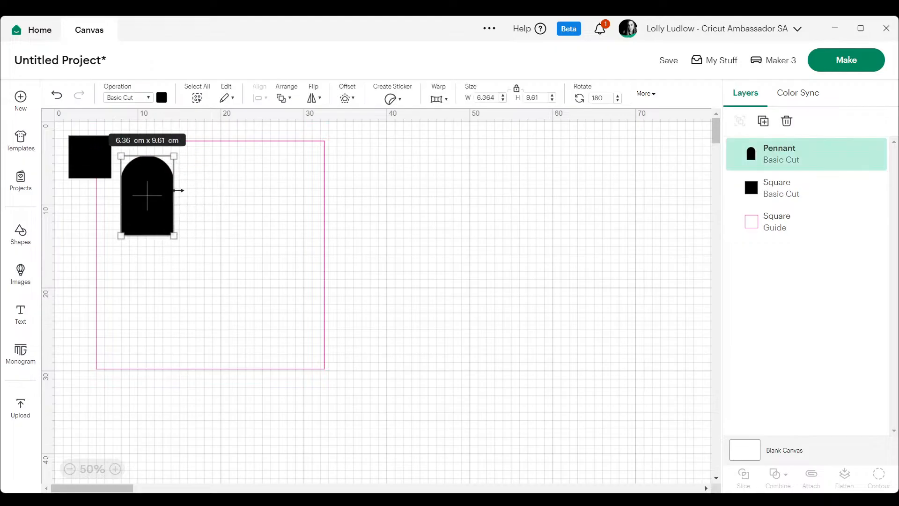
# Move the small black square inside the guide and set its width to 6.364 cm.
pyautogui.moveTo(88, 156); pyautogui.dragTo(204, 247)
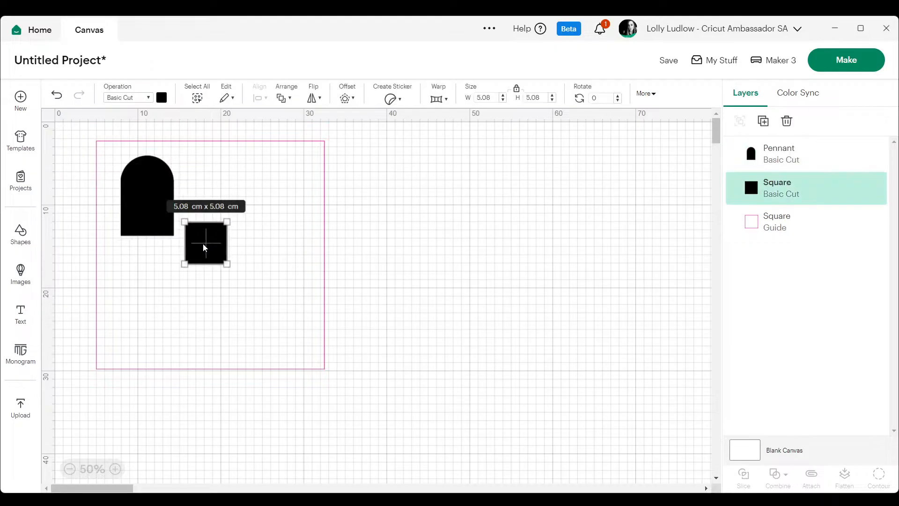
pyautogui.moveTo(489, 98); pyautogui.dragTo(471, 101)
pyautogui.write('6.364')
pyautogui.press('Return')
pyautogui.click(386, 184)
# Place the square against the pennant's lower end and stretch it downward to about 12.03 cm high.
pyautogui.moveTo(195, 248); pyautogui.dragTo(132, 260)
pyautogui.click(114, 469)
pyautogui.click(114, 469)
pyautogui.click(114, 469)
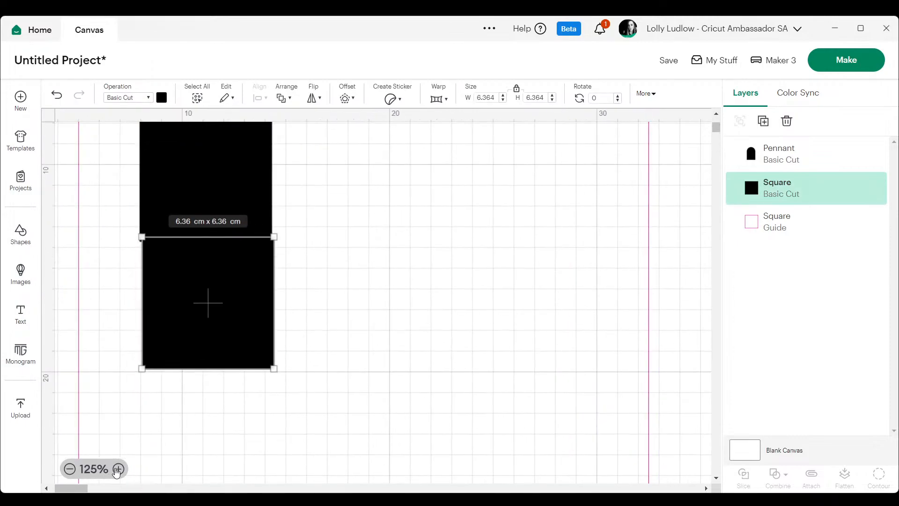
pyautogui.moveTo(237, 294); pyautogui.dragTo(235, 268)
pyautogui.moveTo(225, 344); pyautogui.dragTo(221, 464)
# Move the guide square to the right, clear of the pennant and rectangle.
pyautogui.click(69, 469)
pyautogui.click(70, 468)
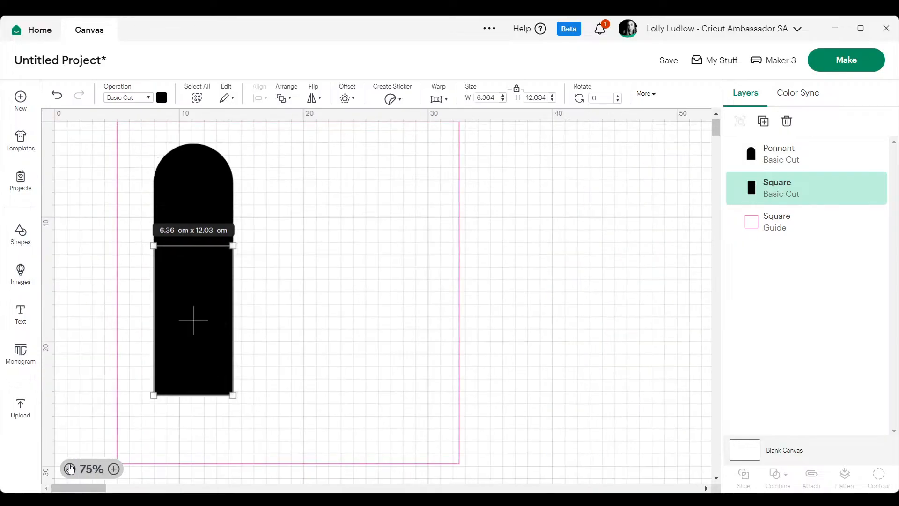
pyautogui.click(70, 468)
pyautogui.click(486, 181)
pyautogui.moveTo(276, 211); pyautogui.dragTo(490, 208)
# Try centering the pennant and rectangle vertically, and undo the alignment.
pyautogui.moveTo(101, 146)
pyautogui.mouseDown()
pyautogui.moveTo(161, 335)
pyautogui.moveTo(250, 365)
pyautogui.mouseUp()
pyautogui.click(265, 98)
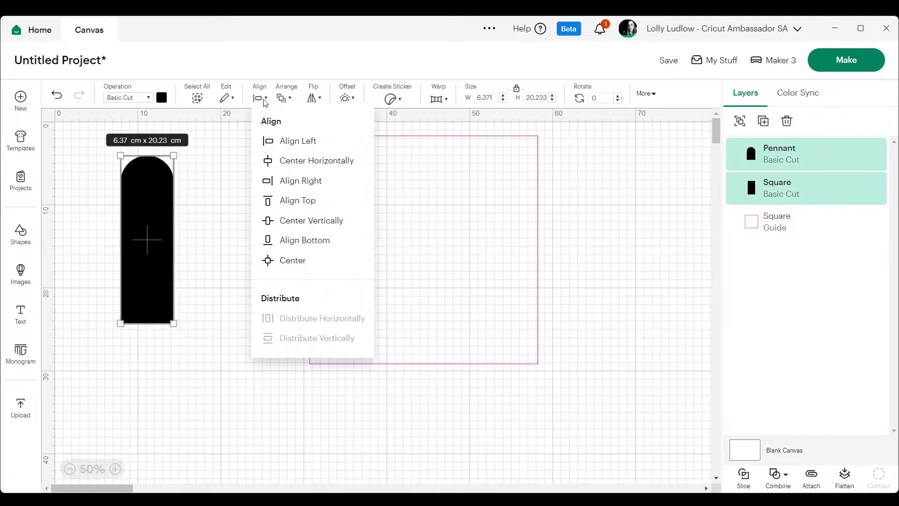
pyautogui.click(315, 221)
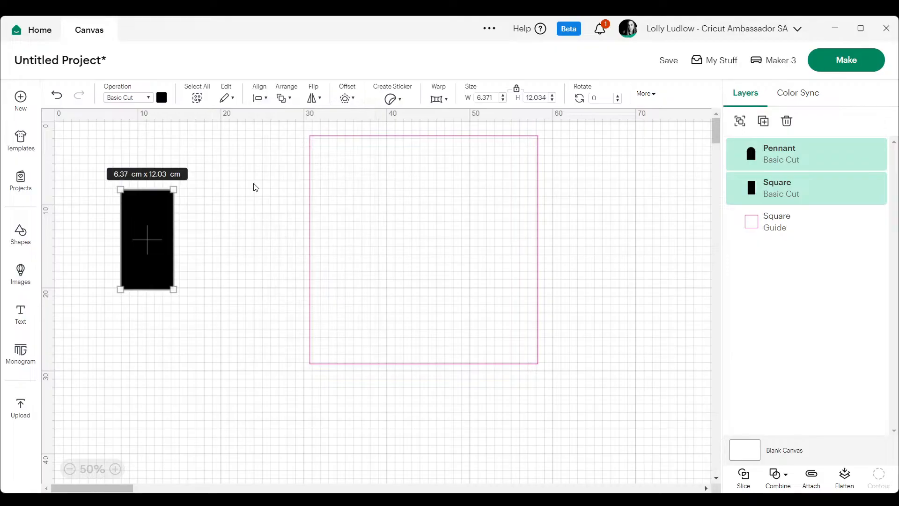
pyautogui.hotkey('ctrl', 'z')
# Center the pennant and the rectangle below it horizontally on each other.
pyautogui.moveTo(113, 137); pyautogui.dragTo(234, 364)
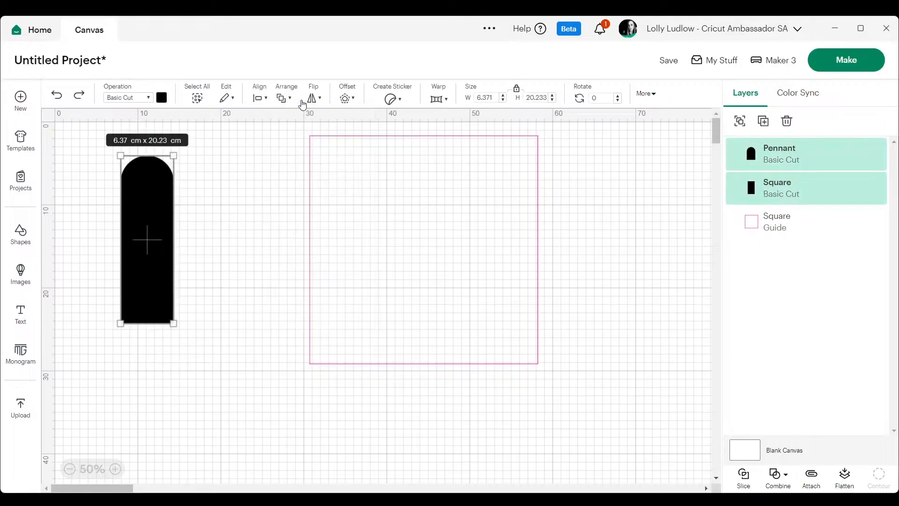
pyautogui.click(261, 98)
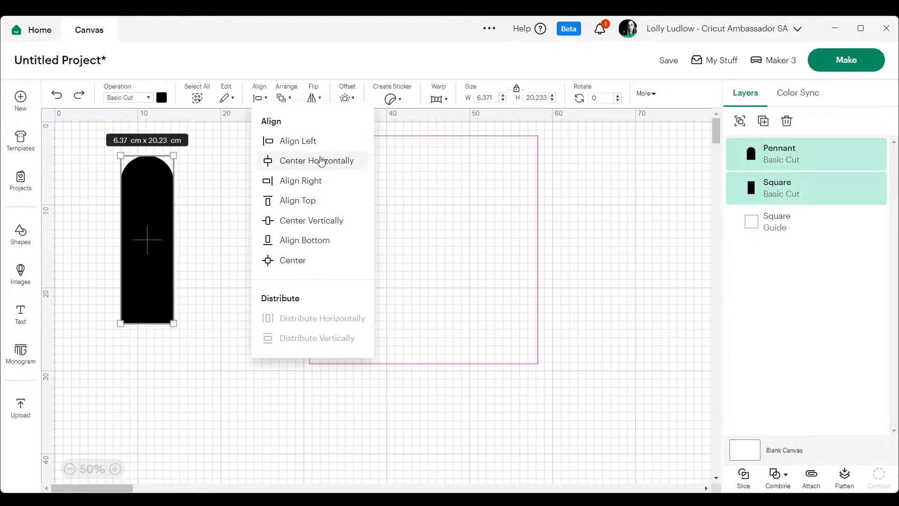
pyautogui.click(321, 160)
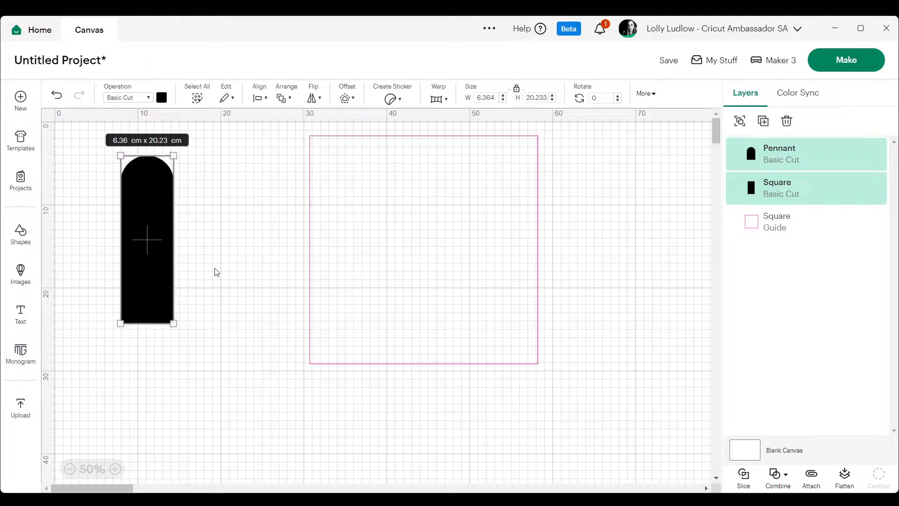
# Unlock the proportions of the selected pennant and rectangle and set their combined height to 22.328 cm.
pyautogui.click(516, 88)
pyautogui.click(526, 97)
pyautogui.write('22.')
pyautogui.press('Return')
# Reselect the resized pennant and rectangle and center them horizontally again.
pyautogui.click(255, 199)
pyautogui.moveTo(105, 167); pyautogui.dragTo(164, 397)
pyautogui.click(262, 95)
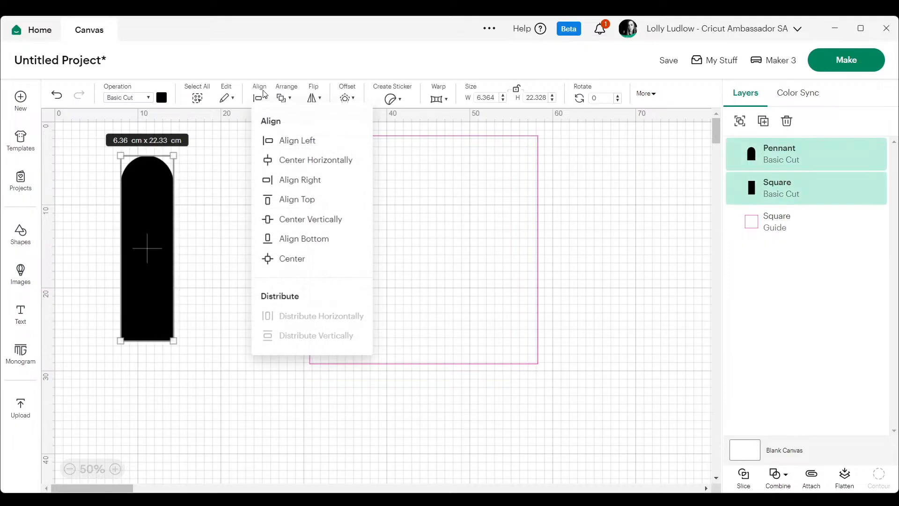
pyautogui.click(308, 161)
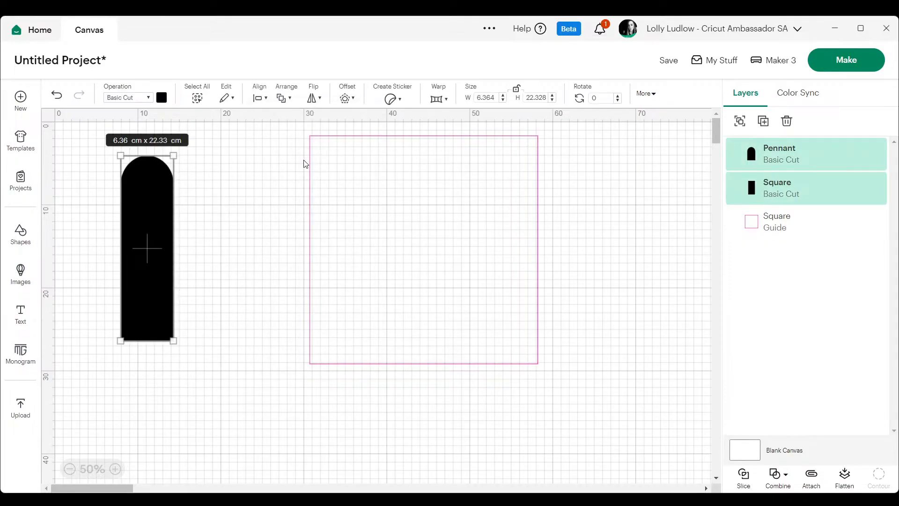
# Examine the seam between the pennant and rectangle up close and compare the two shapes' widths.
pyautogui.click(209, 332)
pyautogui.click(115, 468)
pyautogui.click(115, 468)
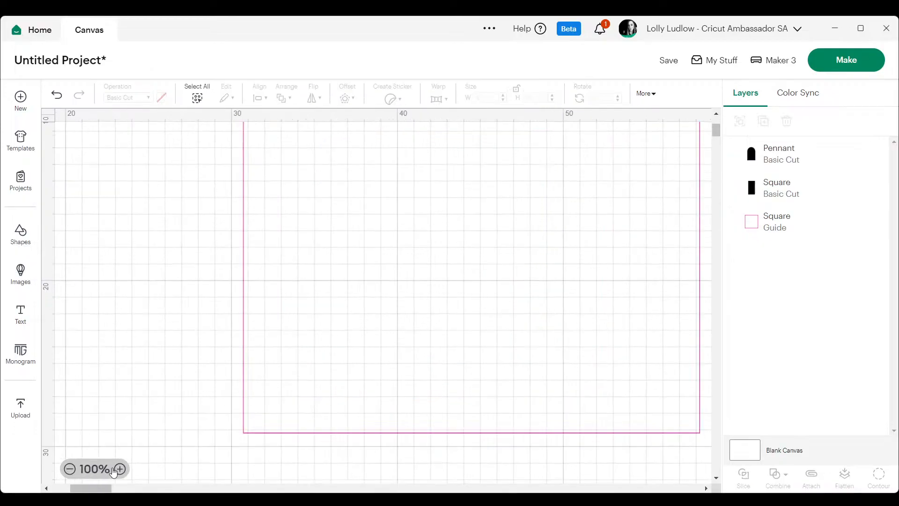
pyautogui.moveTo(100, 489); pyautogui.dragTo(80, 489)
pyautogui.scroll(2, 304, 248)
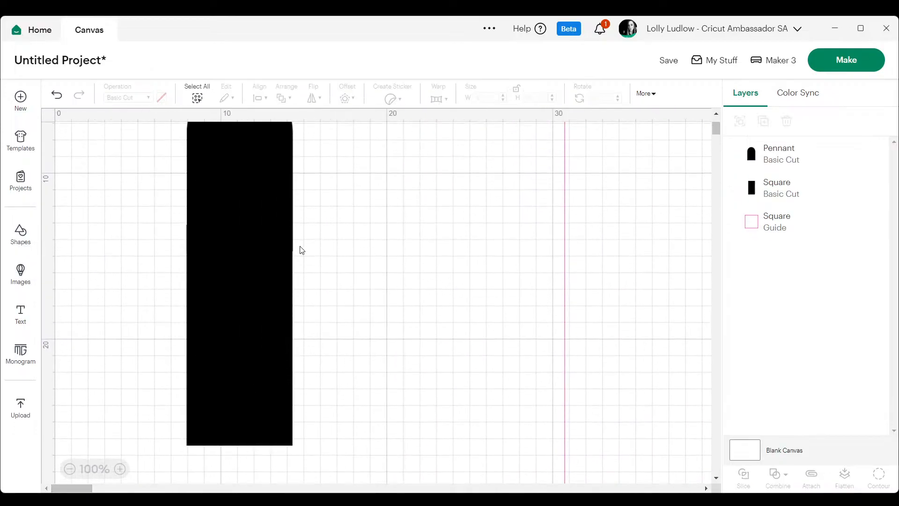
pyautogui.click(277, 254)
pyautogui.click(272, 279)
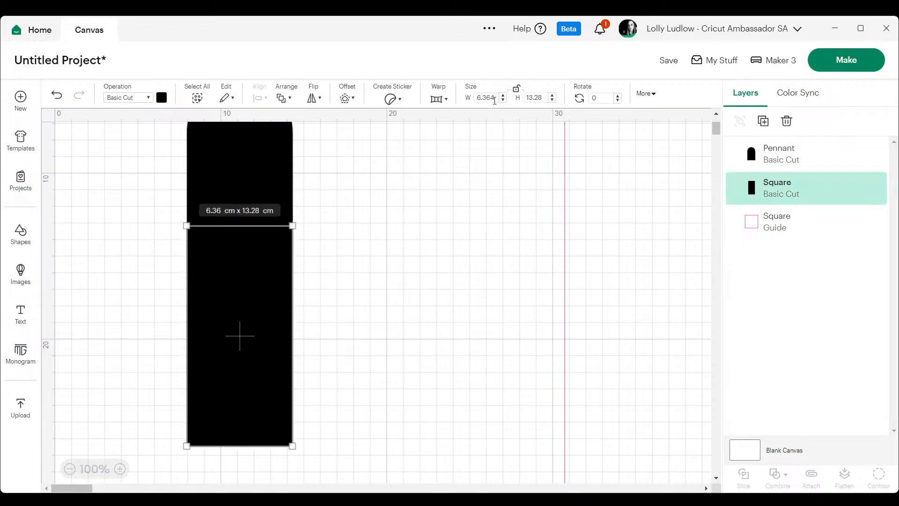
pyautogui.click(434, 169)
pyautogui.click(261, 172)
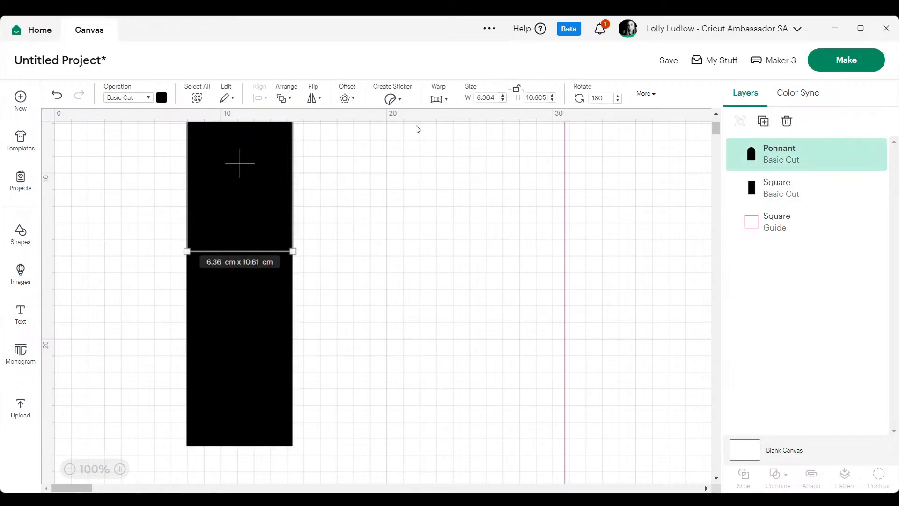
pyautogui.click(433, 143)
# Nudge the lower rectangle slightly to line its side edges up with the pennant.
pyautogui.moveTo(269, 300); pyautogui.dragTo(270, 297)
pyautogui.click(432, 240)
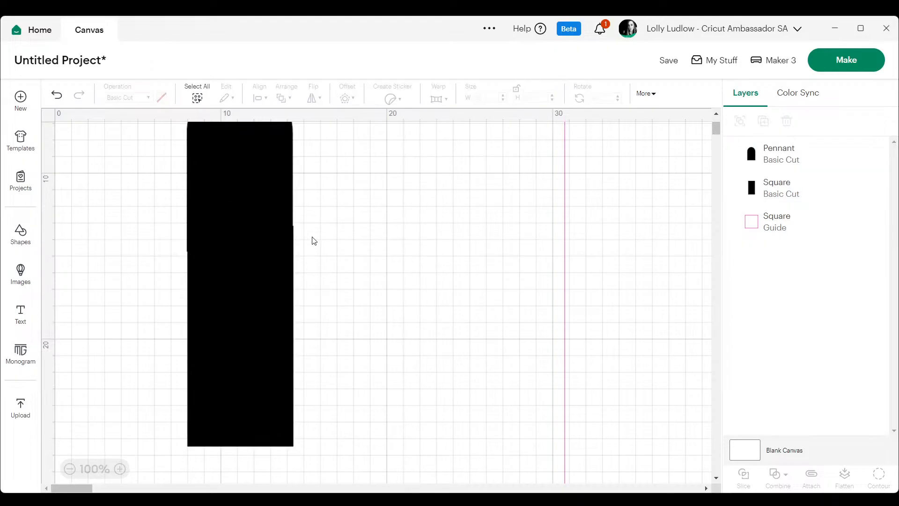
pyautogui.click(268, 259)
pyautogui.moveTo(293, 259); pyautogui.dragTo(294, 257)
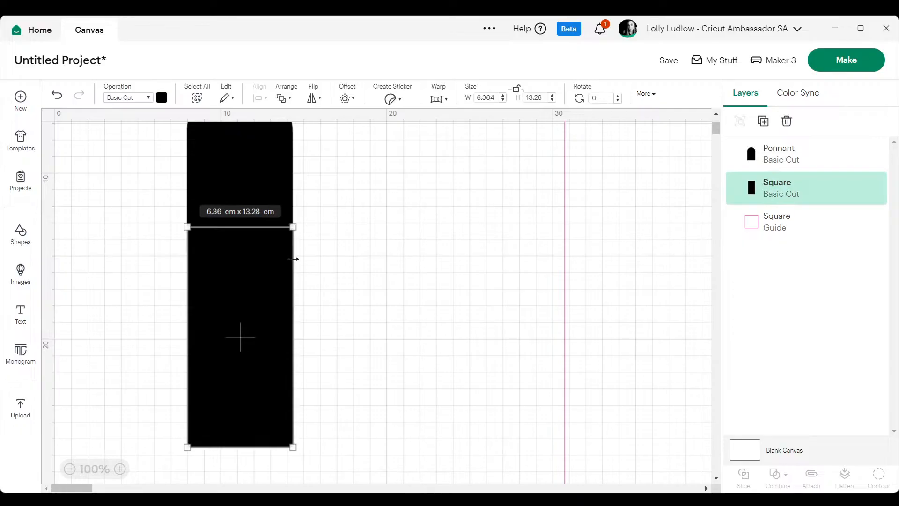
pyautogui.click(381, 221)
pyautogui.click(280, 249)
pyautogui.click(363, 204)
# Apply Center Horizontally to the pennant and the nudged rectangle.
pyautogui.moveTo(160, 205); pyautogui.dragTo(300, 130)
pyautogui.click(259, 99)
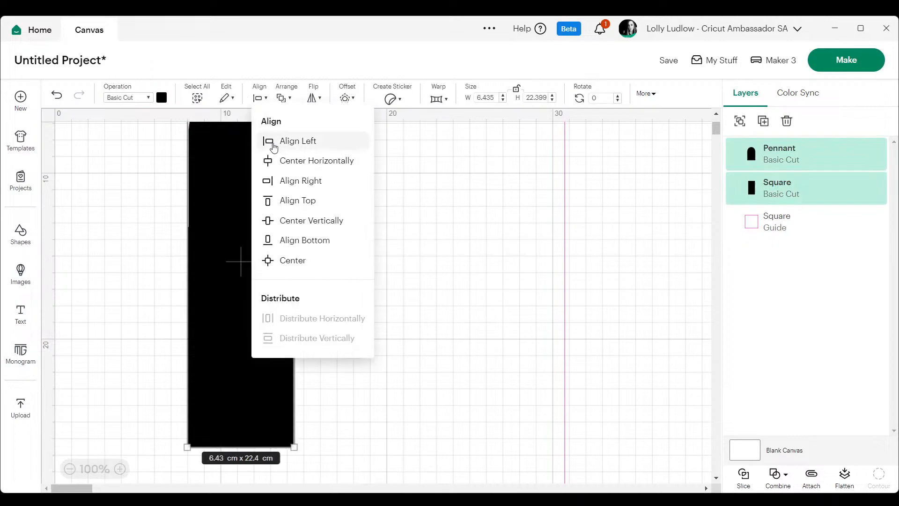
pyautogui.click(296, 160)
pyautogui.click(407, 198)
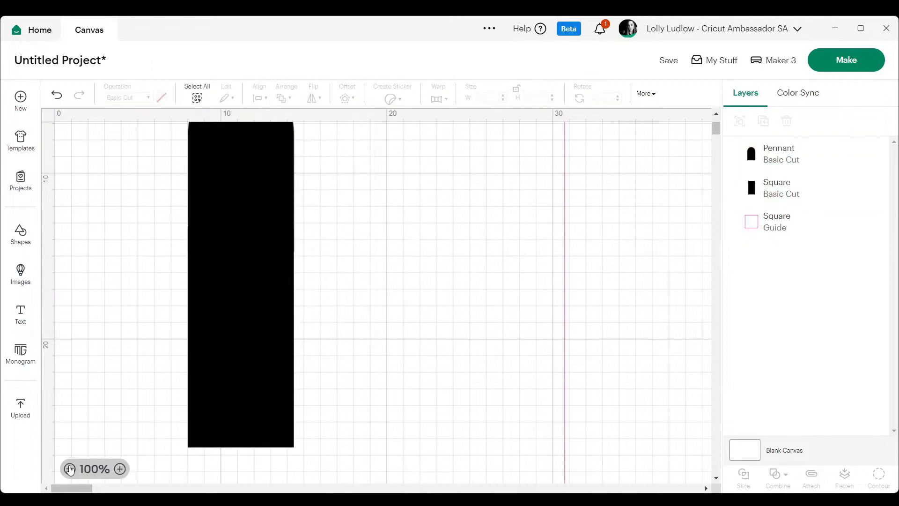
# Nudge the pennant slightly sideways to match its edges with the rectangle underneath.
pyautogui.click(70, 469)
pyautogui.click(71, 469)
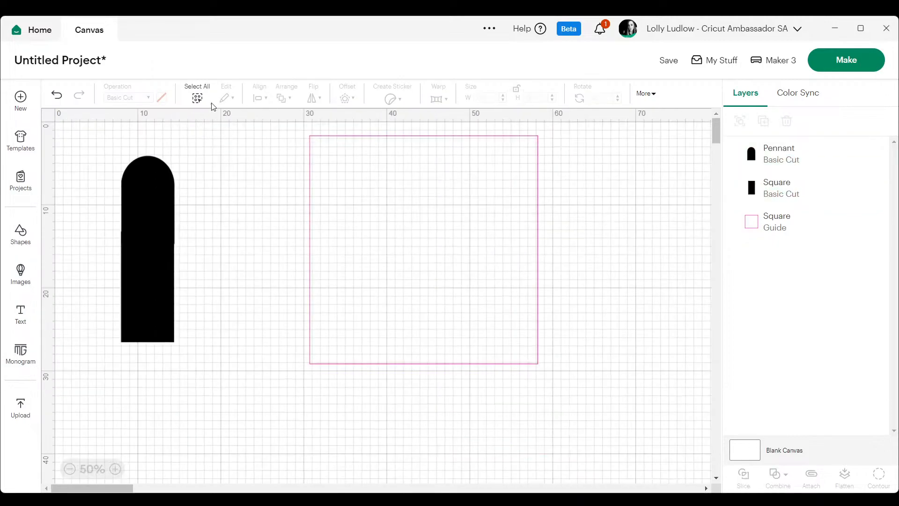
pyautogui.click(143, 183)
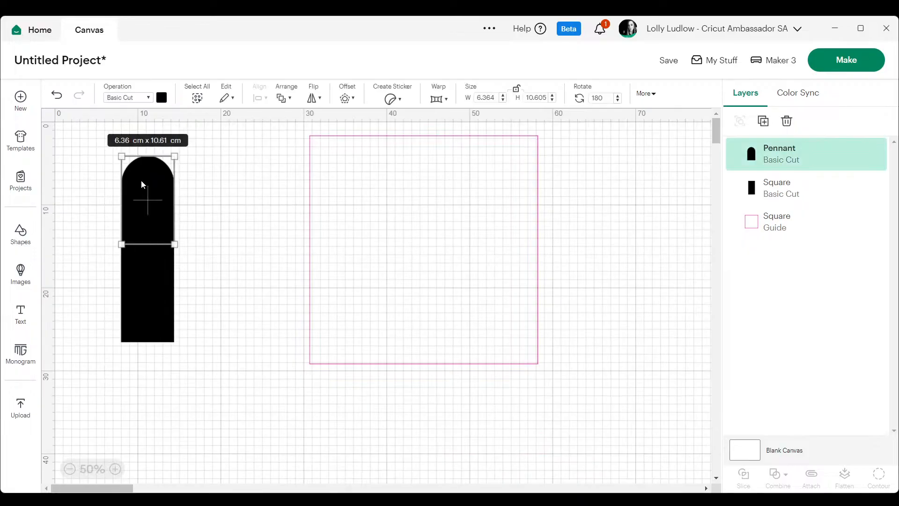
pyautogui.click(117, 467)
pyautogui.click(117, 467)
pyautogui.click(304, 319)
pyautogui.moveTo(274, 315); pyautogui.dragTo(273, 315)
pyautogui.click(406, 283)
pyautogui.moveTo(241, 276); pyautogui.dragTo(239, 277)
pyautogui.click(375, 303)
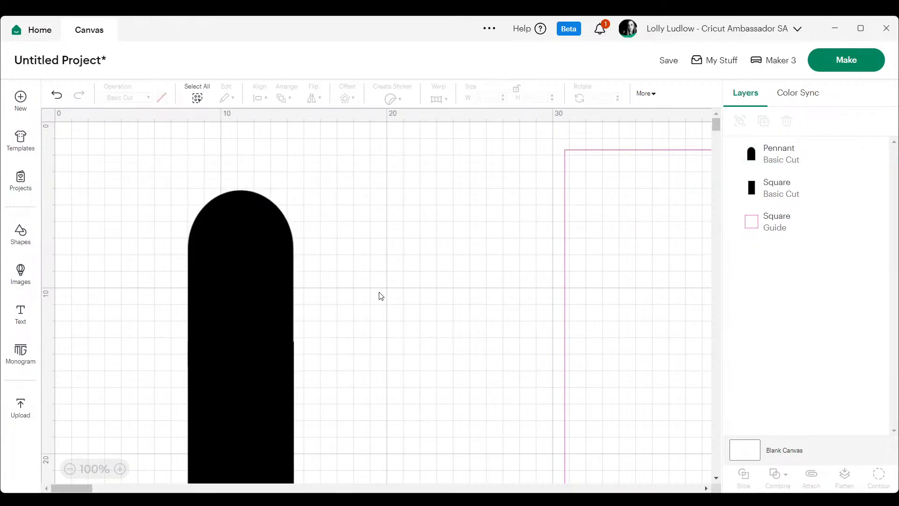
# Adjust the pennant's position over the rectangle so their side edges line up along the join.
pyautogui.click(277, 309)
pyautogui.moveTo(295, 309); pyautogui.dragTo(265, 291)
pyautogui.click(412, 285)
pyautogui.click(279, 317)
pyautogui.click(383, 289)
pyautogui.click(391, 262)
pyautogui.moveTo(206, 254); pyautogui.dragTo(208, 266)
pyautogui.click(403, 226)
# Center the repositioned pennant and the rectangle horizontally on each other.
pyautogui.moveTo(393, 233); pyautogui.dragTo(159, 385)
pyautogui.click(259, 97)
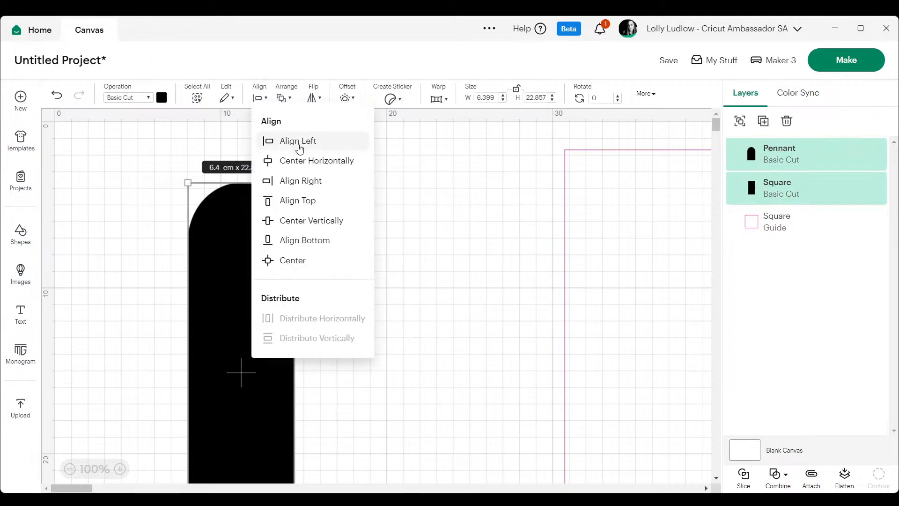
pyautogui.click(312, 161)
pyautogui.click(191, 180)
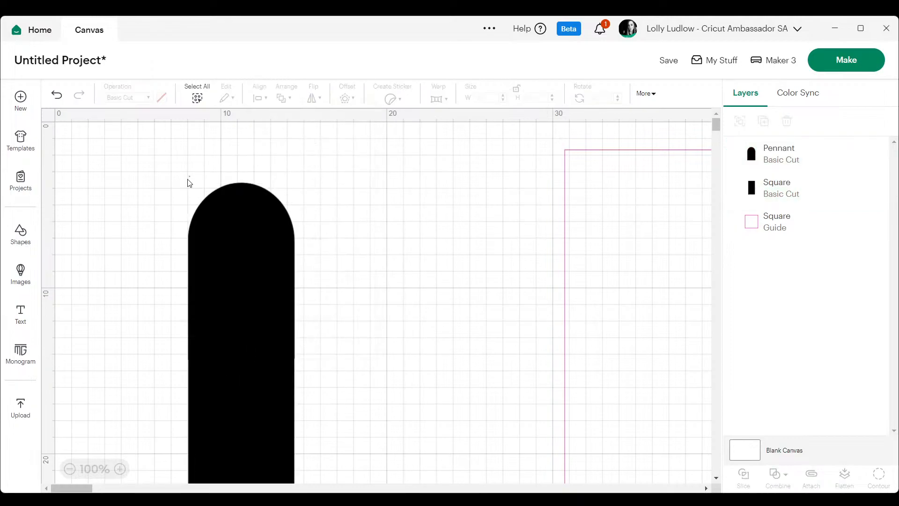
# Weld the pennant and the rectangle into a single arch shape.
pyautogui.moveTo(143, 165); pyautogui.dragTo(361, 412)
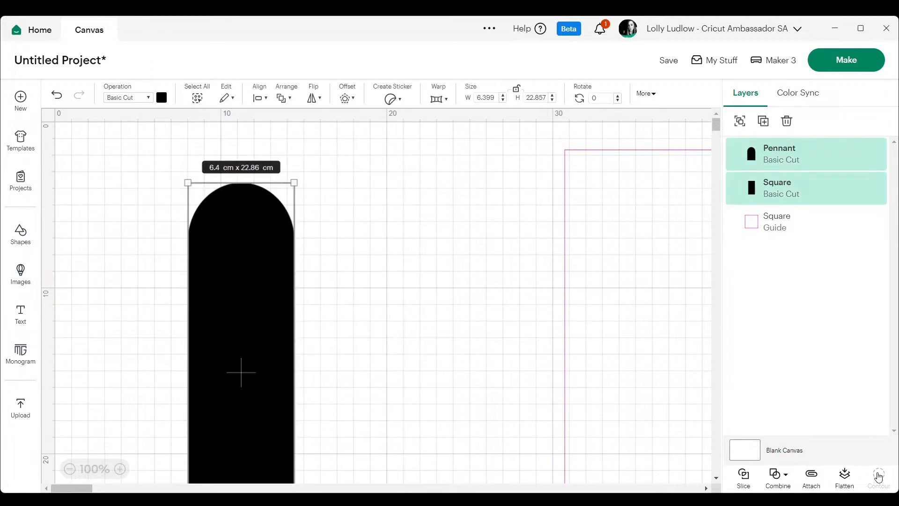
pyautogui.click(776, 477)
pyautogui.click(818, 354)
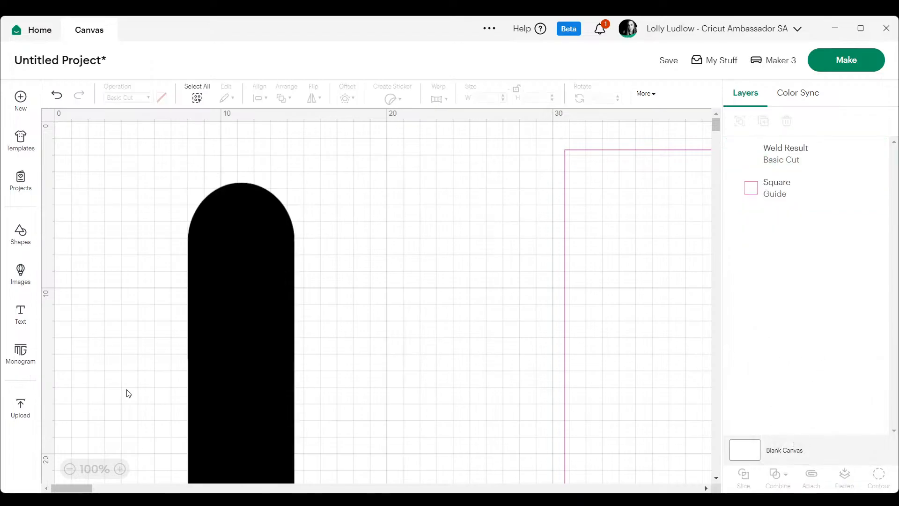
# Unlock the welded arch's proportions and set its height to 22.328 cm.
pyautogui.click(69, 469)
pyautogui.click(69, 469)
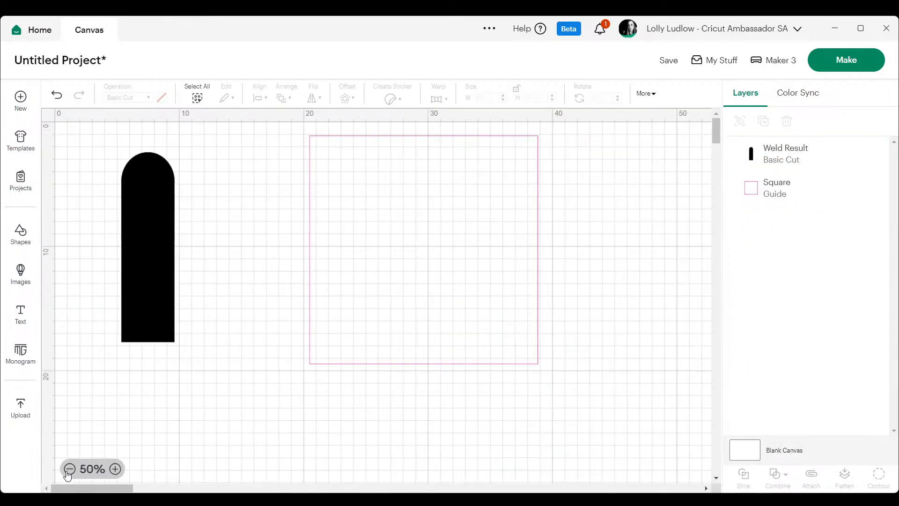
pyautogui.click(131, 235)
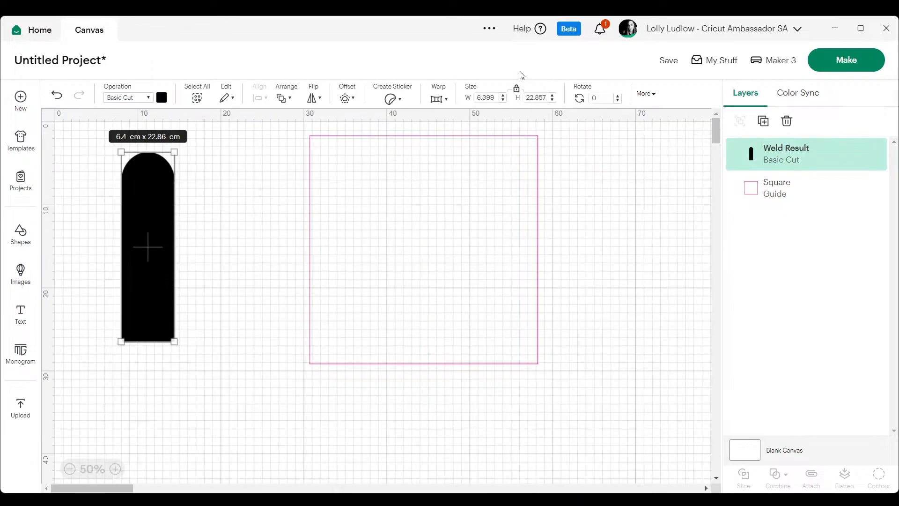
pyautogui.click(516, 88)
pyautogui.moveTo(549, 100); pyautogui.dragTo(535, 98)
pyautogui.write('328')
pyautogui.press('Return')
pyautogui.click(257, 232)
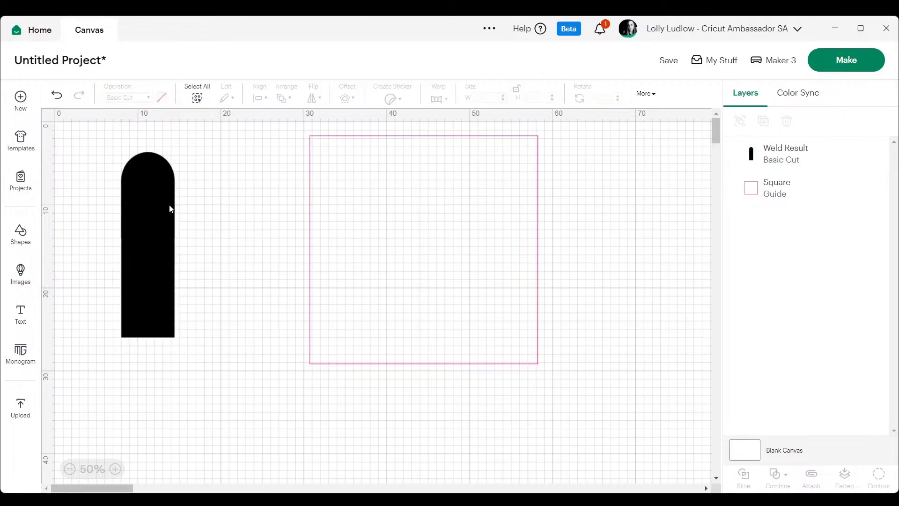
# Duplicate the welded arch twice and arrange the three arches in a row, side by side.
pyautogui.rightClick(169, 206)
pyautogui.click(201, 181)
pyautogui.moveTo(143, 229); pyautogui.dragTo(257, 234)
pyautogui.rightClick(185, 229)
pyautogui.click(206, 181)
pyautogui.click(104, 380)
# Align the three arches along their bottom edges and move the square guide around them.
pyautogui.moveTo(94, 273); pyautogui.dragTo(303, 315)
pyautogui.click(260, 97)
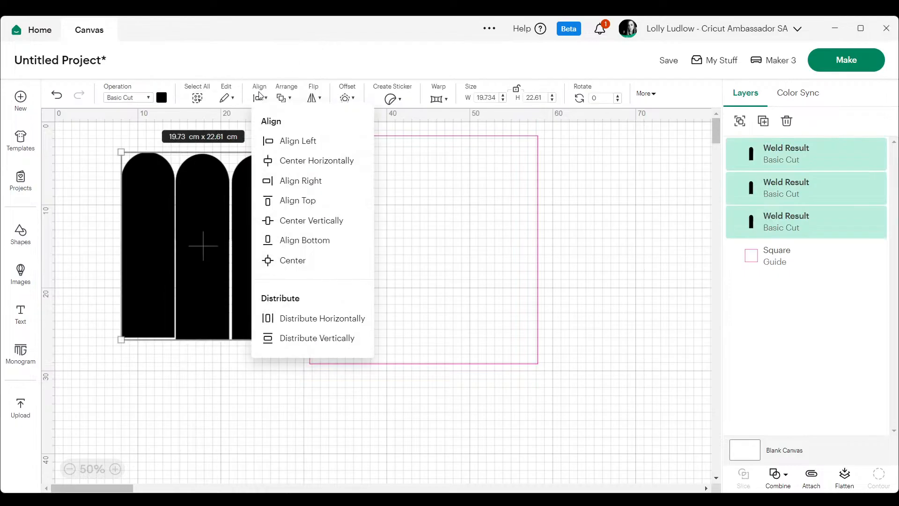
pyautogui.click(300, 240)
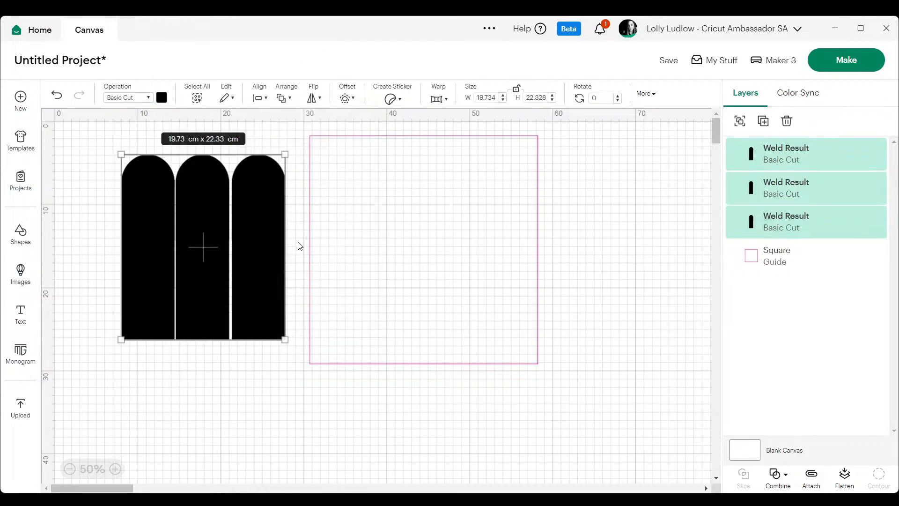
pyautogui.moveTo(401, 255); pyautogui.dragTo(226, 258)
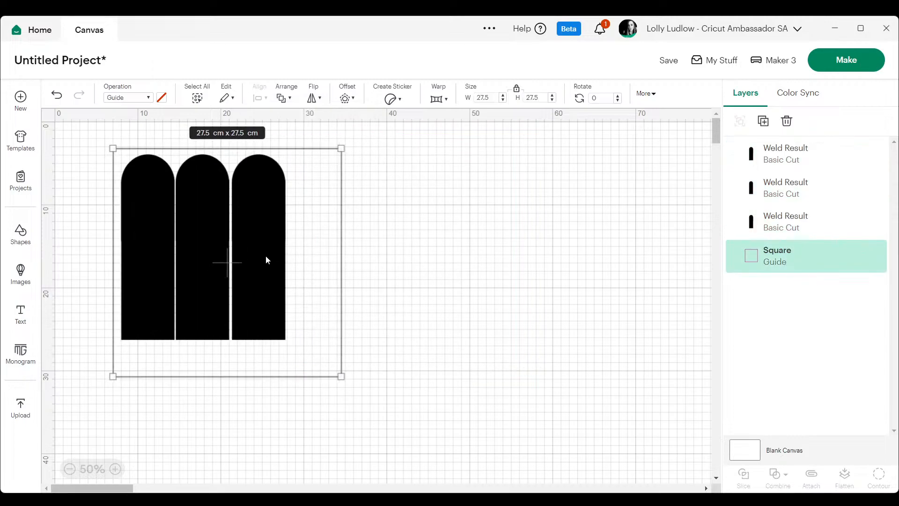
pyautogui.click(466, 257)
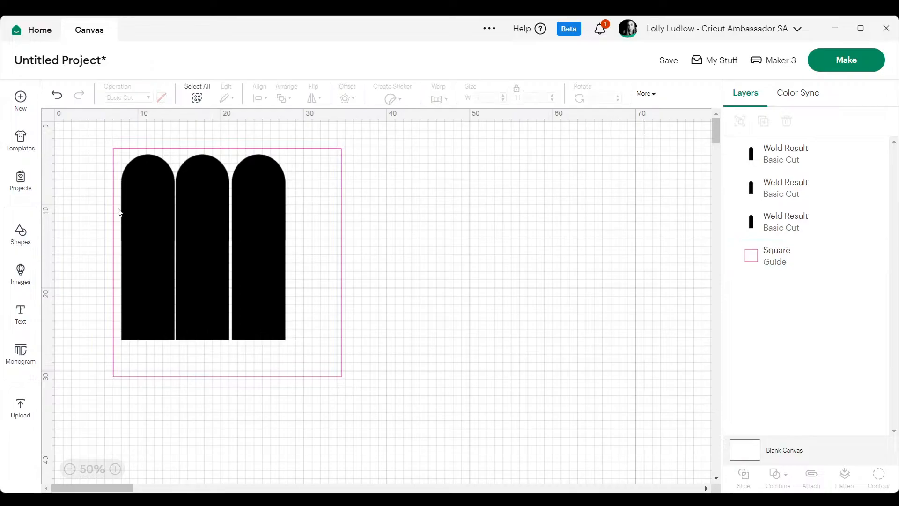
# Add a square shape, unlock its proportions and set its width to 18.974 cm.
pyautogui.click(12, 242)
pyautogui.click(202, 264)
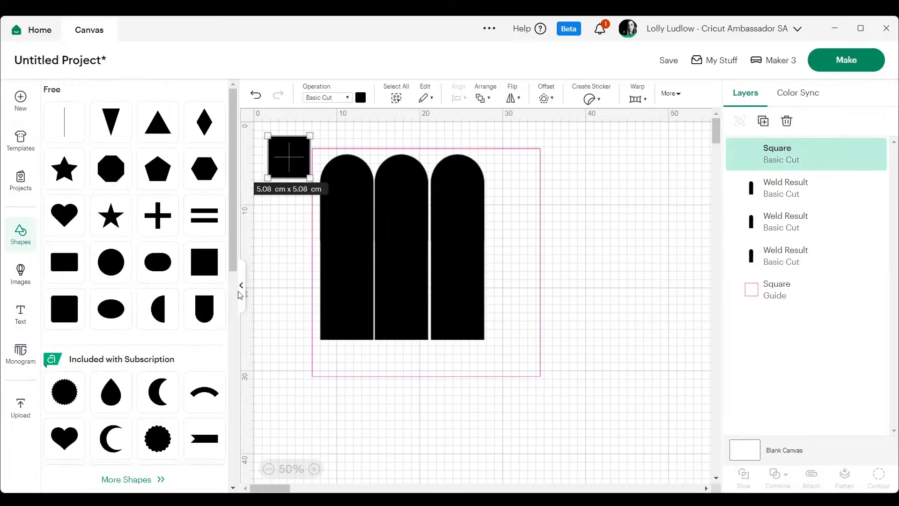
pyautogui.click(242, 291)
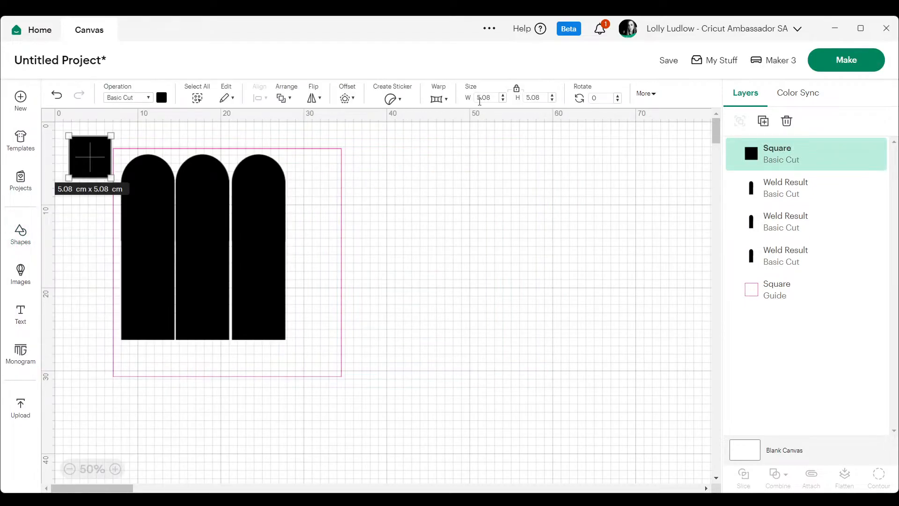
pyautogui.click(517, 89)
pyautogui.moveTo(494, 98); pyautogui.dragTo(471, 101)
pyautogui.write('18.974')
pyautogui.press('Return')
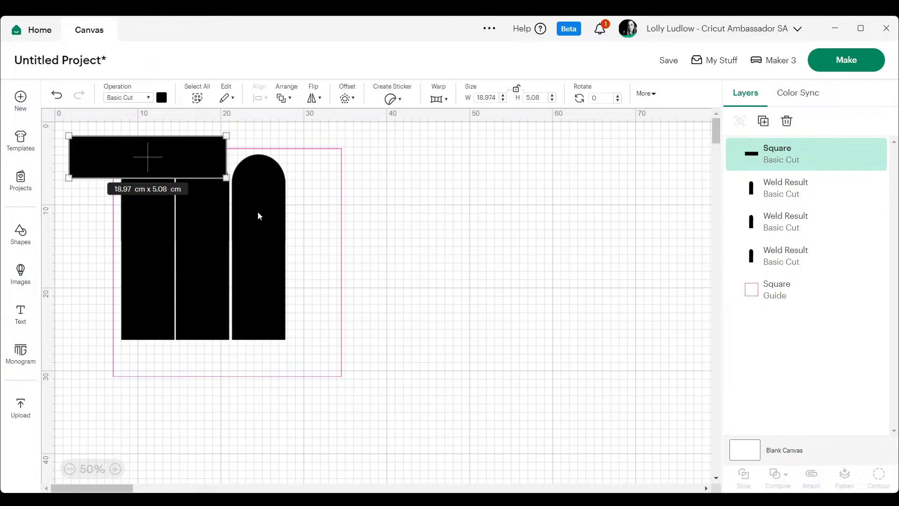
# Set the new bar's height to 3.257 cm.
pyautogui.moveTo(541, 98); pyautogui.dragTo(524, 97)
pyautogui.write('3.257')
pyautogui.press('Return')
pyautogui.click(517, 182)
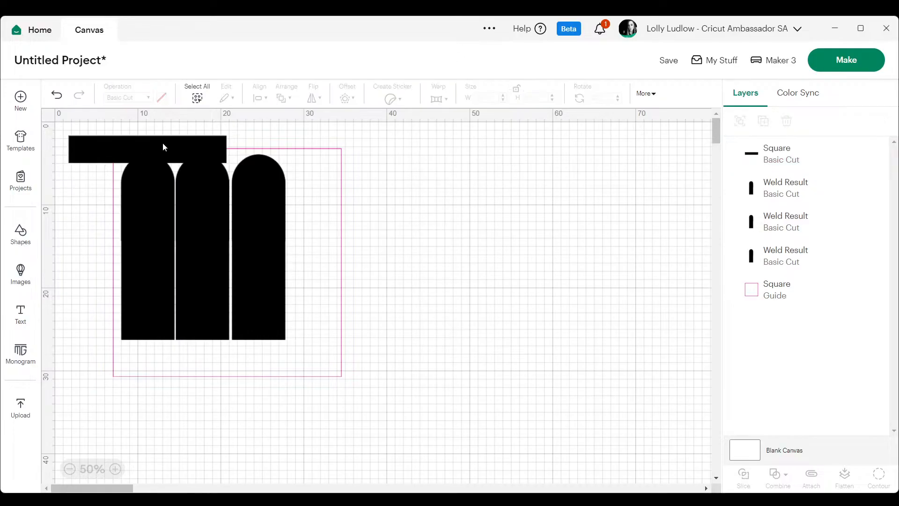
# Place the bar across the upper part of the three arches and a duplicate of it across their lower part.
pyautogui.moveTo(164, 153); pyautogui.dragTo(218, 208)
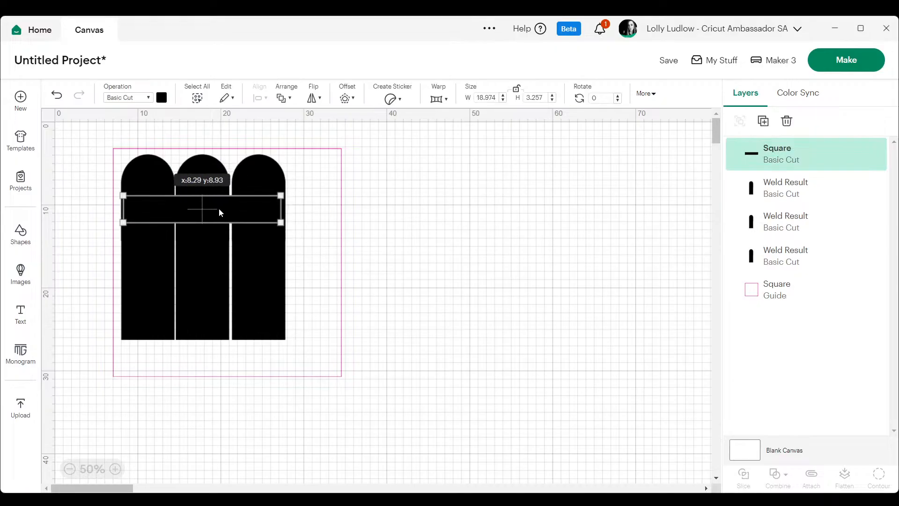
pyautogui.rightClick(215, 210)
pyautogui.click(248, 180)
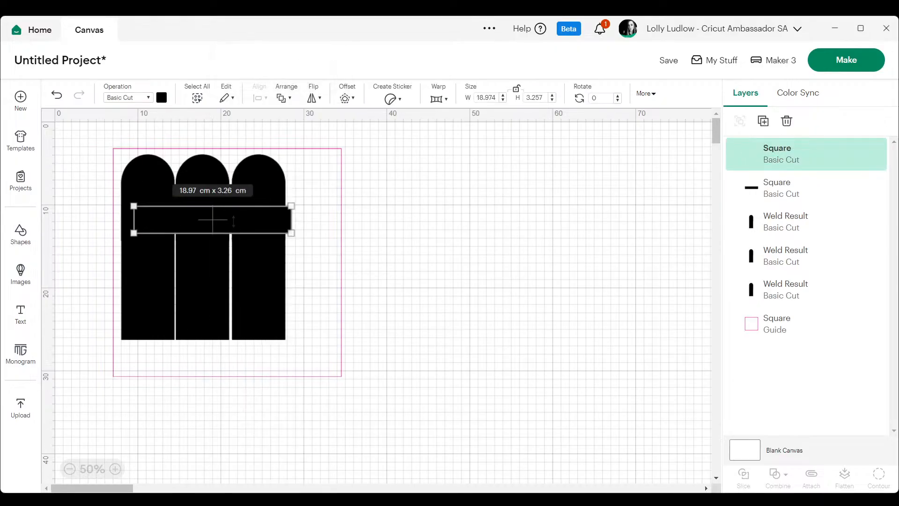
pyautogui.click(461, 204)
pyautogui.moveTo(224, 218); pyautogui.dragTo(222, 305)
# Move the square guide aside and change the three arches and two crossbars to white.
pyautogui.moveTo(315, 229); pyautogui.dragTo(573, 213)
pyautogui.moveTo(106, 146); pyautogui.dragTo(347, 378)
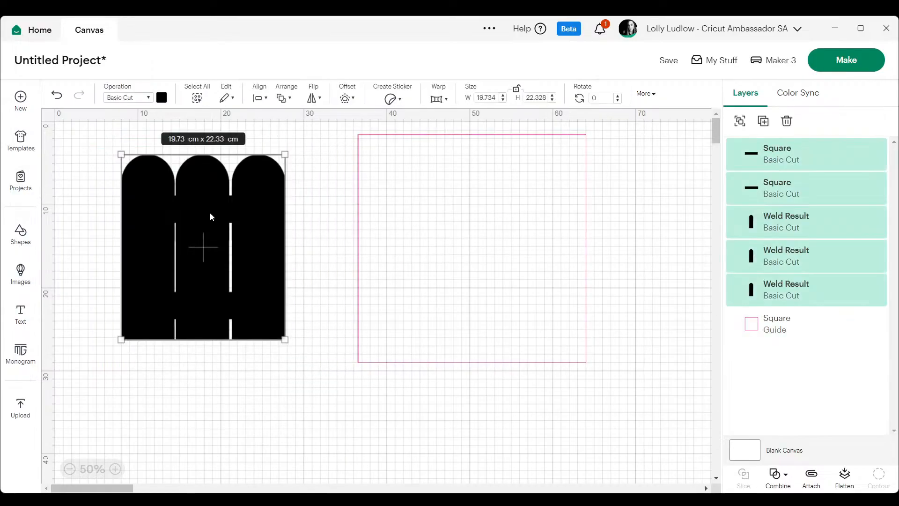
pyautogui.click(162, 100)
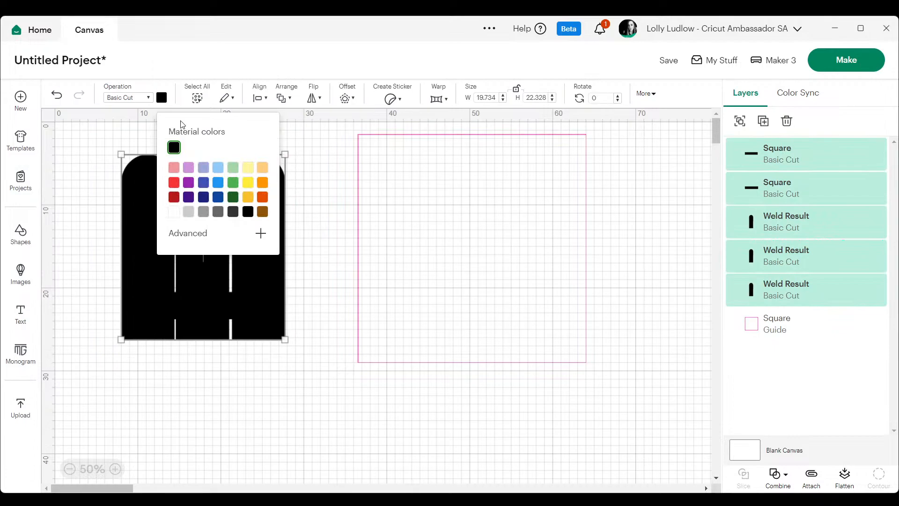
pyautogui.click(174, 213)
pyautogui.click(305, 190)
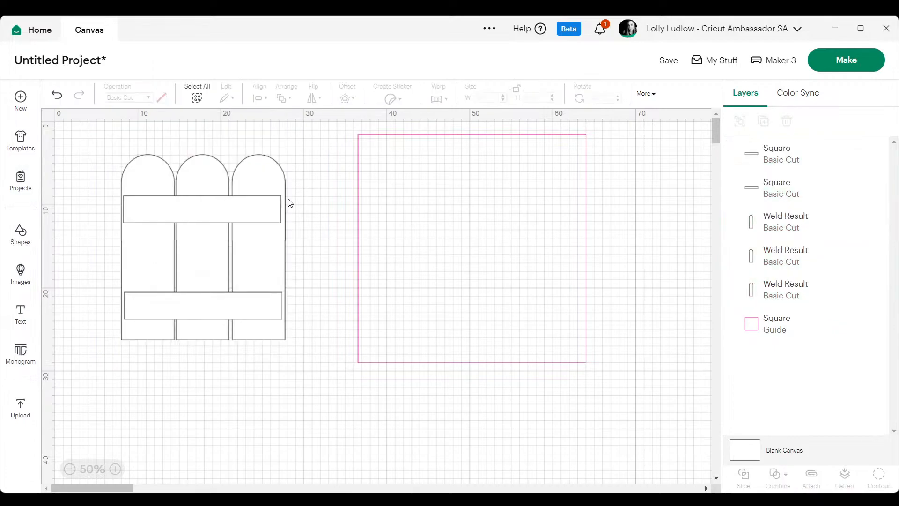
# Move the two outer arches inward until they touch the middle arch.
pyautogui.click(142, 187)
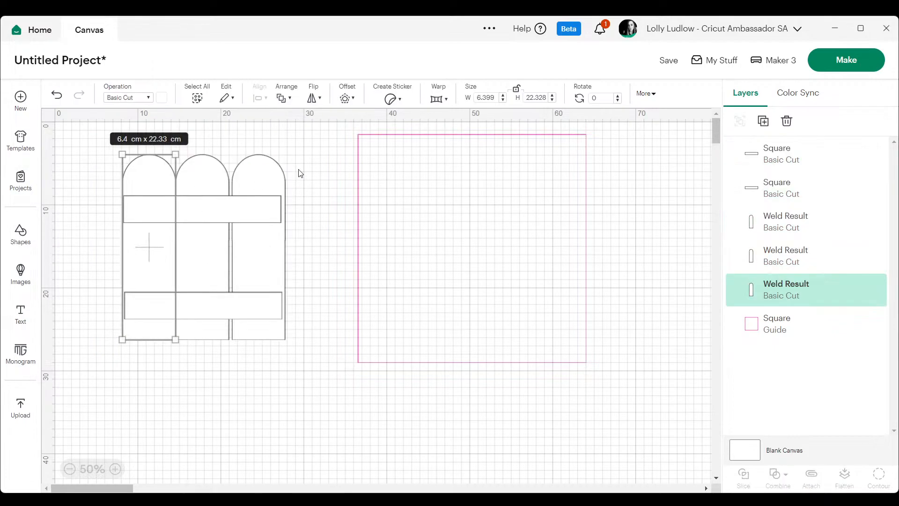
pyautogui.click(323, 169)
pyautogui.moveTo(274, 177); pyautogui.dragTo(272, 177)
pyautogui.click(326, 179)
# Move the square guide back around the arches and crossbars.
pyautogui.moveTo(485, 210); pyautogui.dragTo(209, 214)
pyautogui.click(470, 195)
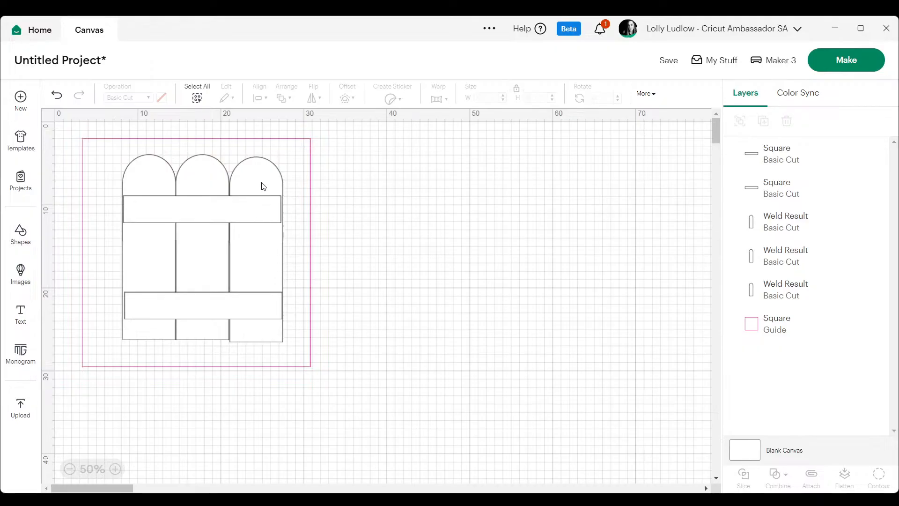
pyautogui.moveTo(290, 156); pyautogui.dragTo(323, 169)
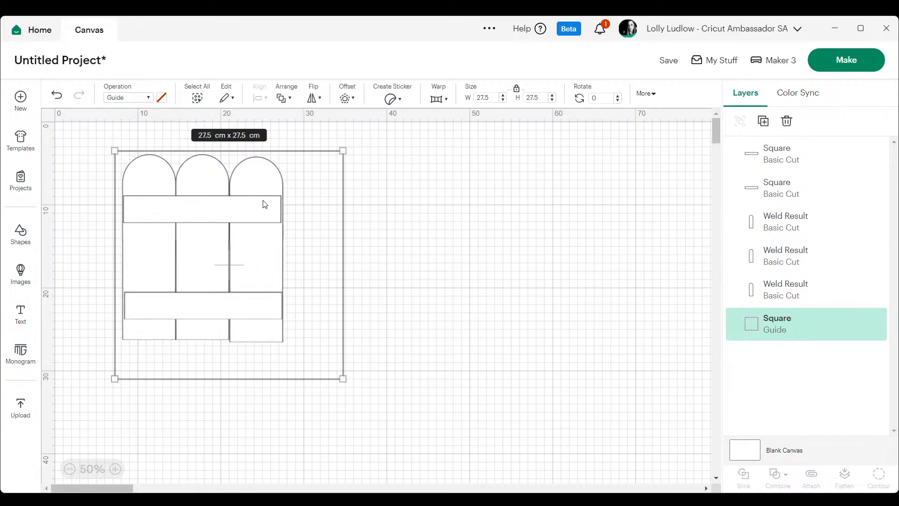
# Make three duplicates of the upper crossbar and stack them in the empty area beside the guide.
pyautogui.rightClick(231, 217)
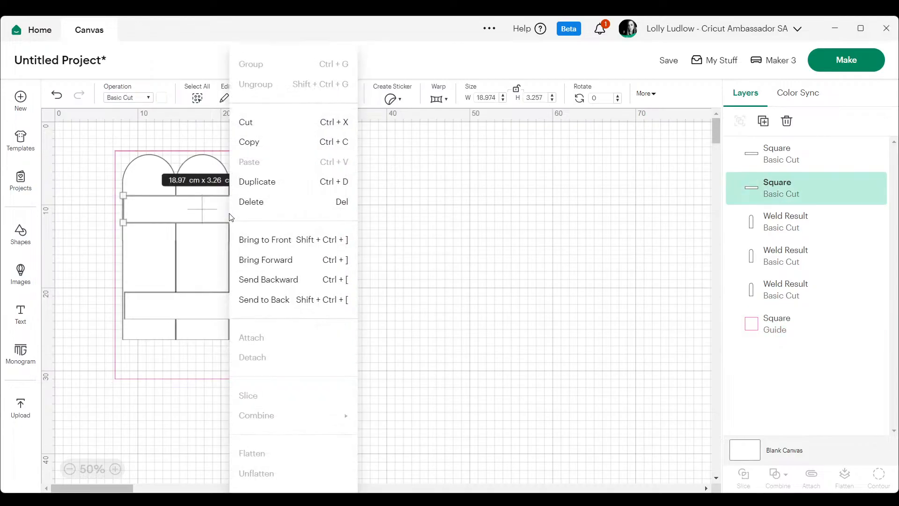
pyautogui.click(255, 181)
pyautogui.moveTo(307, 225); pyautogui.dragTo(489, 263)
pyautogui.rightClick(518, 195)
pyautogui.click(562, 195)
pyautogui.rightClick(490, 232)
pyautogui.click(525, 181)
pyautogui.click(538, 275)
pyautogui.click(571, 215)
# Resize the uppermost duplicate bar to 11.6 cm wide and 1.732 cm high, and shift it toward the middle of the stack.
pyautogui.click(465, 195)
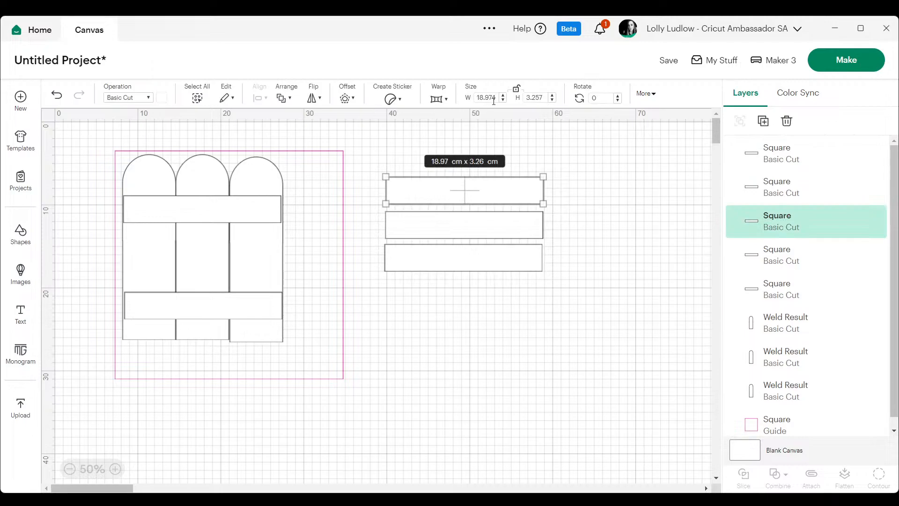
pyautogui.doubleClick(478, 97)
pyautogui.write('11.6')
pyautogui.press('Return')
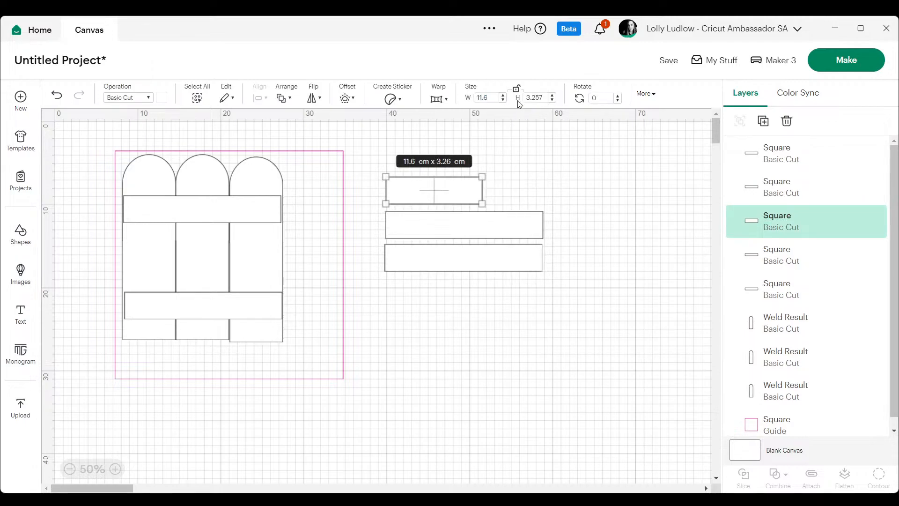
pyautogui.doubleClick(542, 97)
pyautogui.write('1.73')
pyautogui.press('Return')
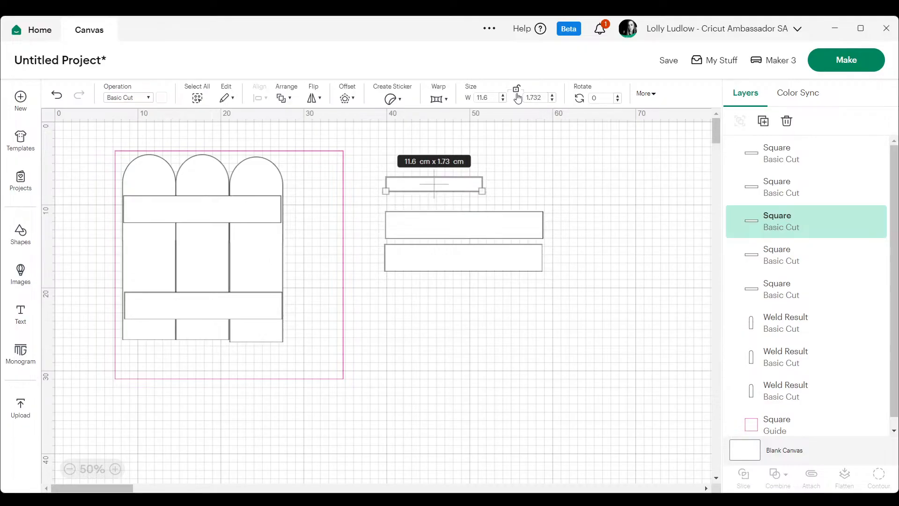
pyautogui.click(507, 195)
pyautogui.moveTo(461, 184); pyautogui.dragTo(489, 182)
# Resize the middle duplicate bar to 16.451 cm wide and 1.75 cm high.
pyautogui.click(496, 235)
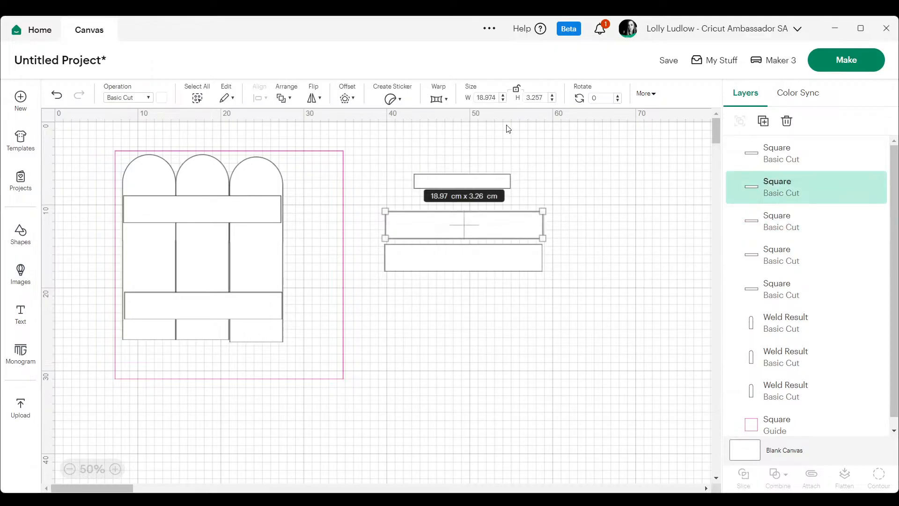
pyautogui.doubleClick(493, 97)
pyautogui.write('16.451')
pyautogui.press('Return')
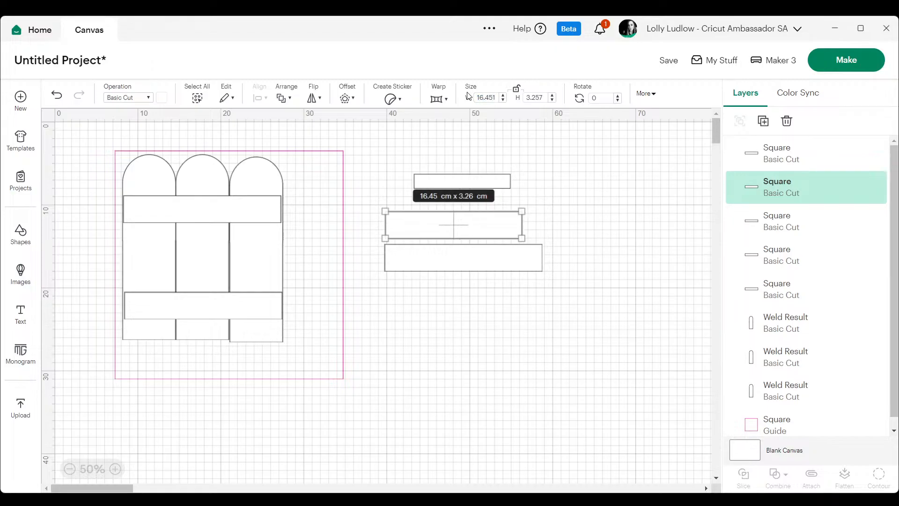
pyautogui.doubleClick(538, 98)
pyautogui.write('1.75')
pyautogui.press('Return')
pyautogui.click(543, 174)
# Move the 11.6 cm bar onto the 16.451 cm bar and send the longer bar to the back.
pyautogui.moveTo(494, 182); pyautogui.dragTo(484, 220)
pyautogui.click(444, 272)
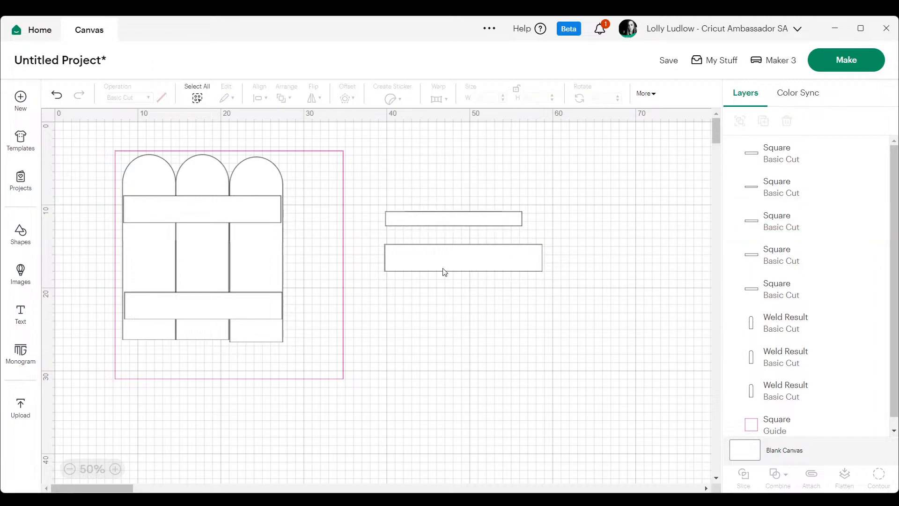
pyautogui.click(455, 263)
pyautogui.click(439, 218)
pyautogui.rightClick(440, 218)
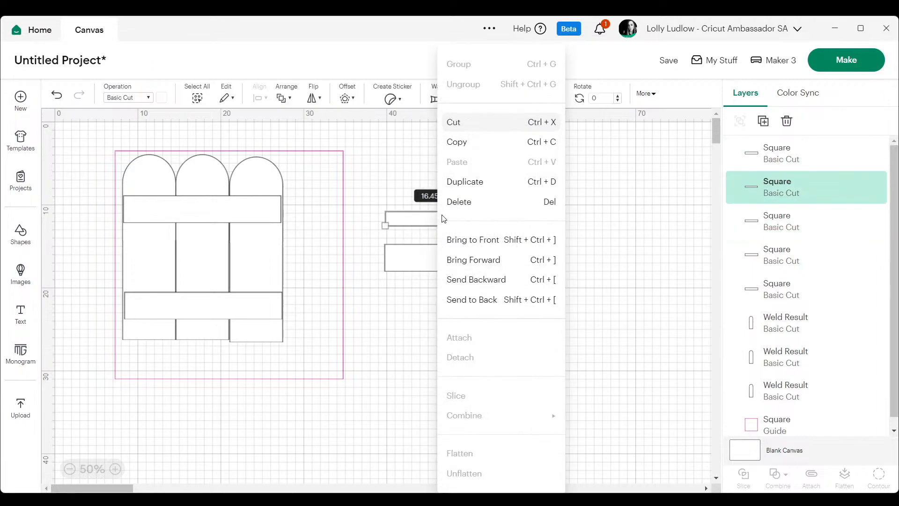
pyautogui.click(477, 300)
pyautogui.click(497, 237)
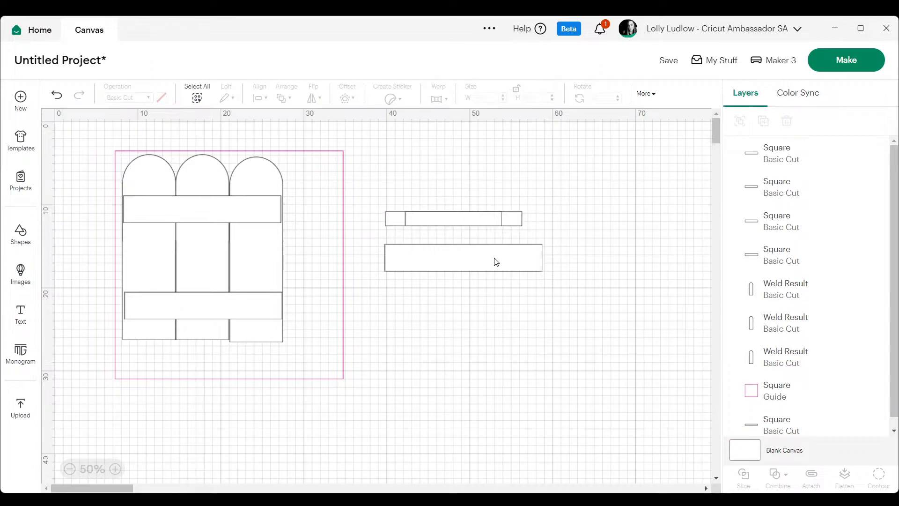
# Resize the remaining duplicate bar to 2 cm wide and 1.732 cm high.
pyautogui.click(495, 259)
pyautogui.click(487, 97)
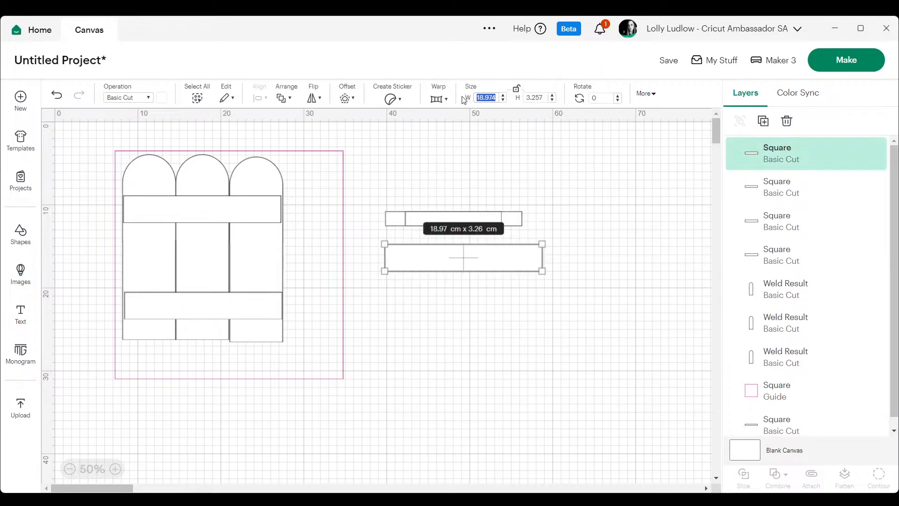
pyautogui.write('2')
pyautogui.press('Return')
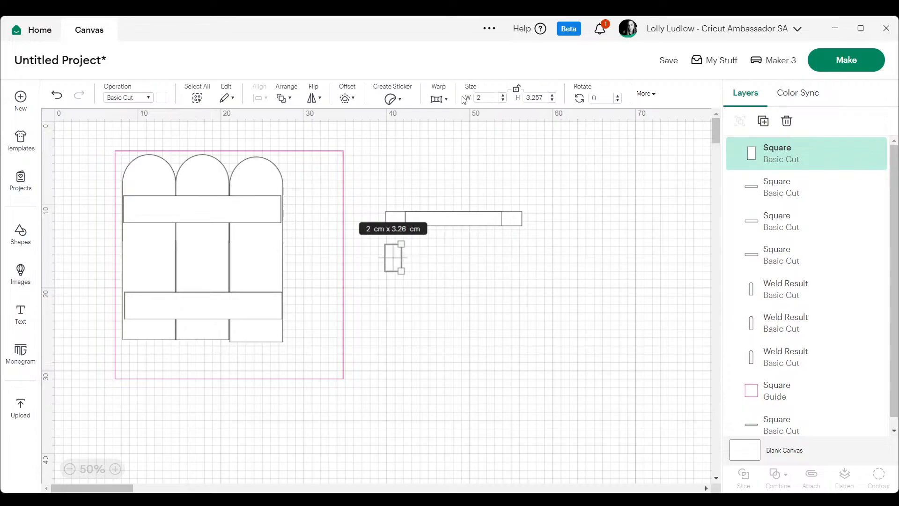
pyautogui.click(537, 97)
pyautogui.write('1.732')
pyautogui.press('Return')
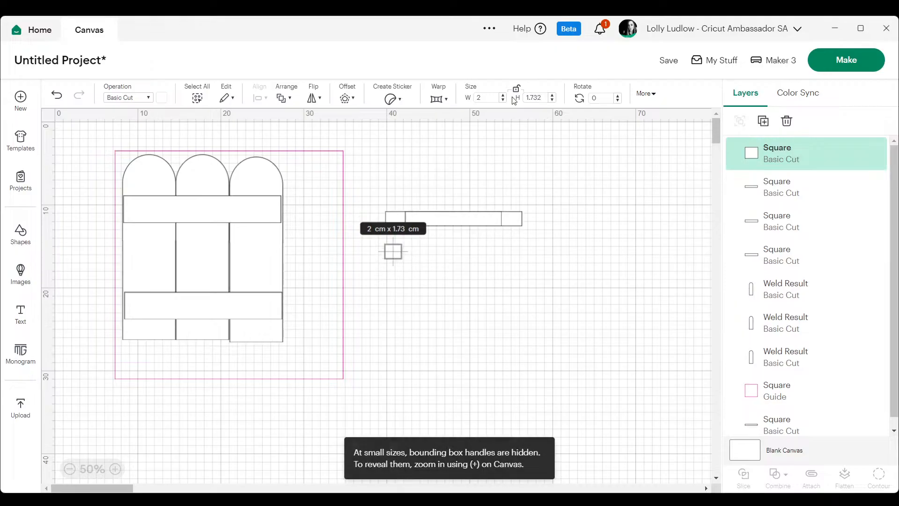
# Move the 2 cm wide rectangle onto the left end of the 16.451 cm bar.
pyautogui.click(482, 255)
pyautogui.moveTo(393, 251); pyautogui.dragTo(396, 217)
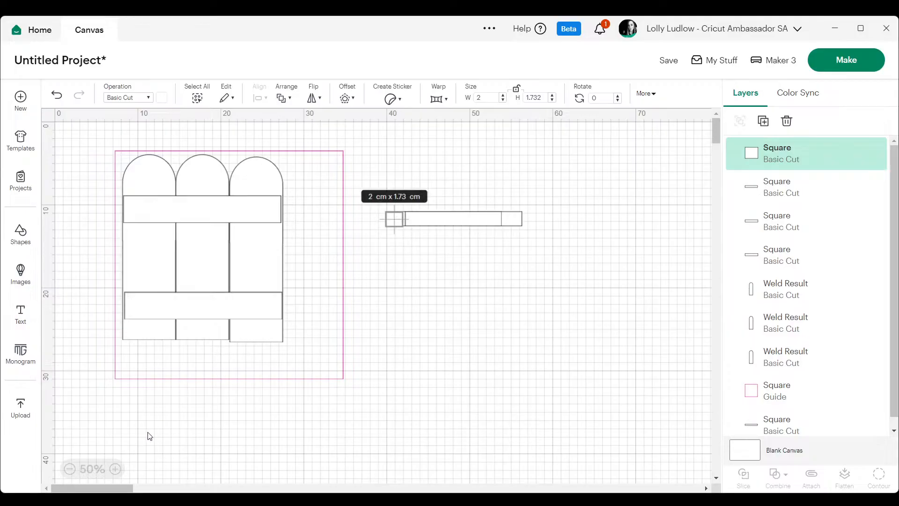
pyautogui.click(115, 468)
pyautogui.click(115, 469)
pyautogui.click(491, 201)
# Duplicate the small rectangle, place the copy on the bar's right end, and nudge the original into alignment.
pyautogui.click(412, 140)
pyautogui.rightClick(414, 140)
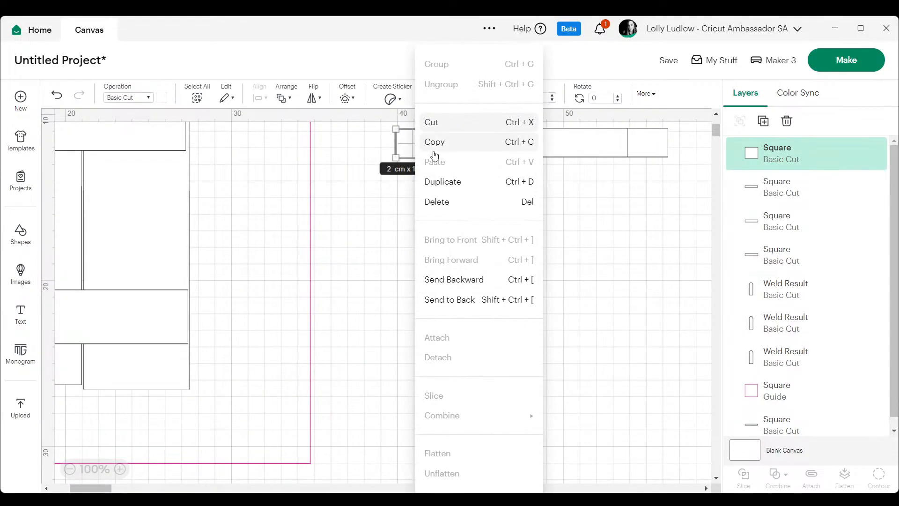
pyautogui.click(442, 179)
pyautogui.moveTo(440, 170); pyautogui.dragTo(657, 151)
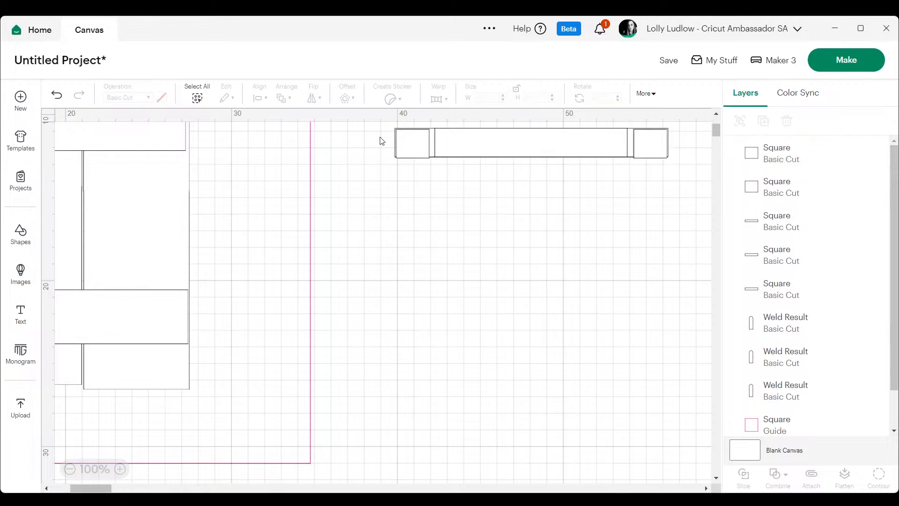
pyautogui.moveTo(409, 142); pyautogui.dragTo(407, 143)
pyautogui.click(396, 246)
# Select the bar with its overlapping rectangles and move them together beside the upper part of the arch panel.
pyautogui.click(69, 470)
pyautogui.moveTo(363, 179); pyautogui.dragTo(540, 268)
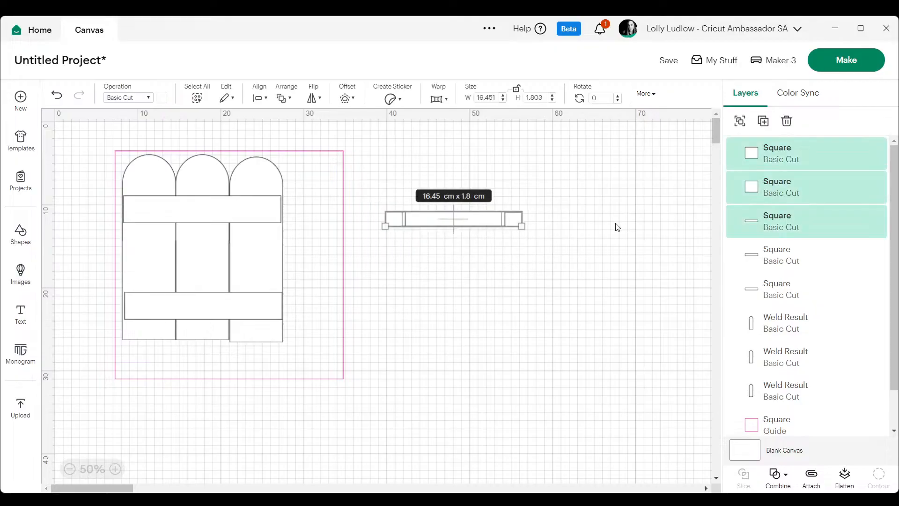
pyautogui.click(115, 469)
pyautogui.moveTo(523, 186); pyautogui.dragTo(382, 144)
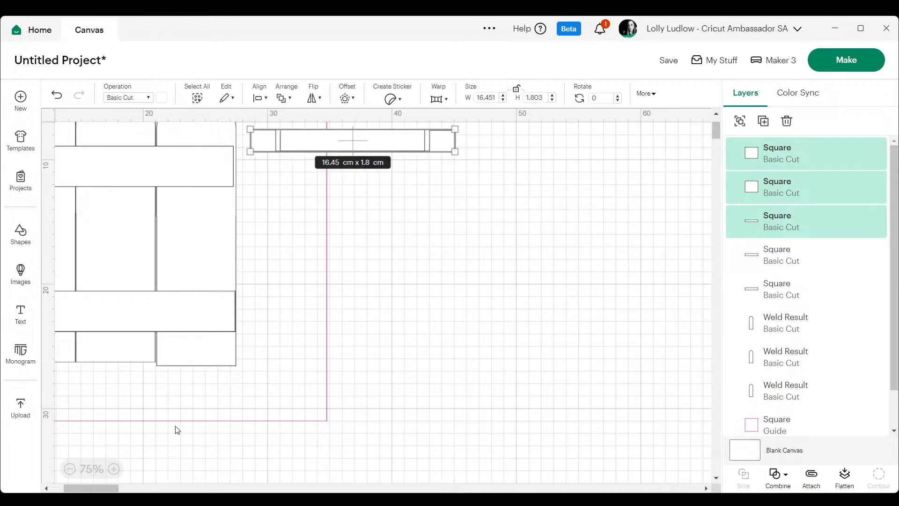
# Nudge the third arch slightly upward toward the level of the other two arches.
pyautogui.click(190, 355)
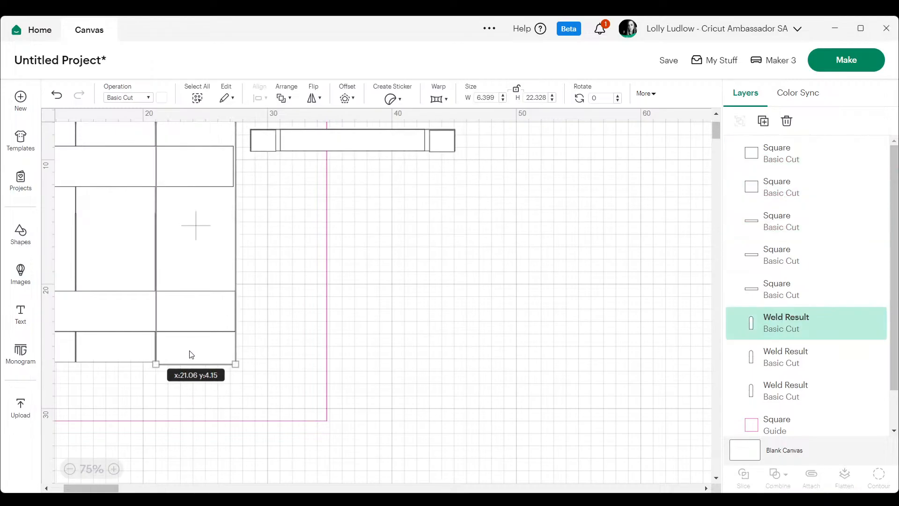
pyautogui.click(509, 332)
pyautogui.moveTo(89, 488); pyautogui.dragTo(75, 487)
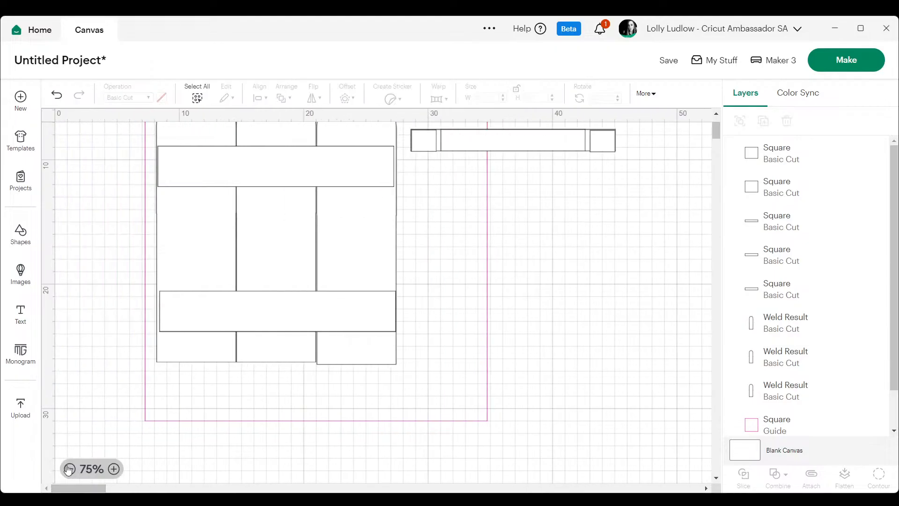
pyautogui.click(69, 469)
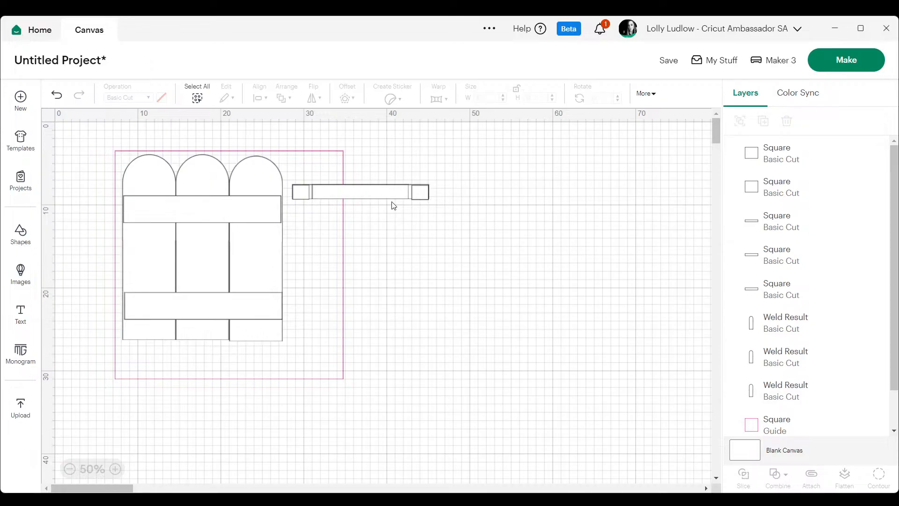
# Add a text object reading "Oumas" beside the panel.
pyautogui.click(17, 319)
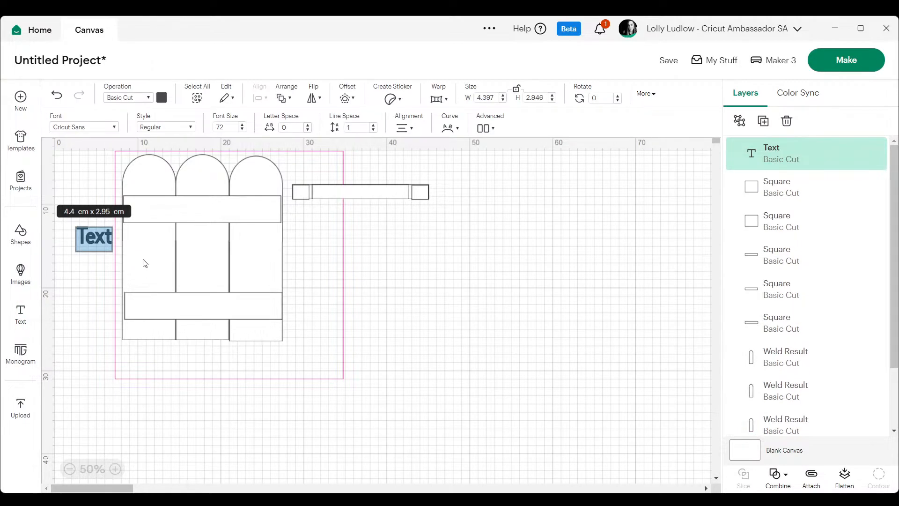
pyautogui.write('0umas')
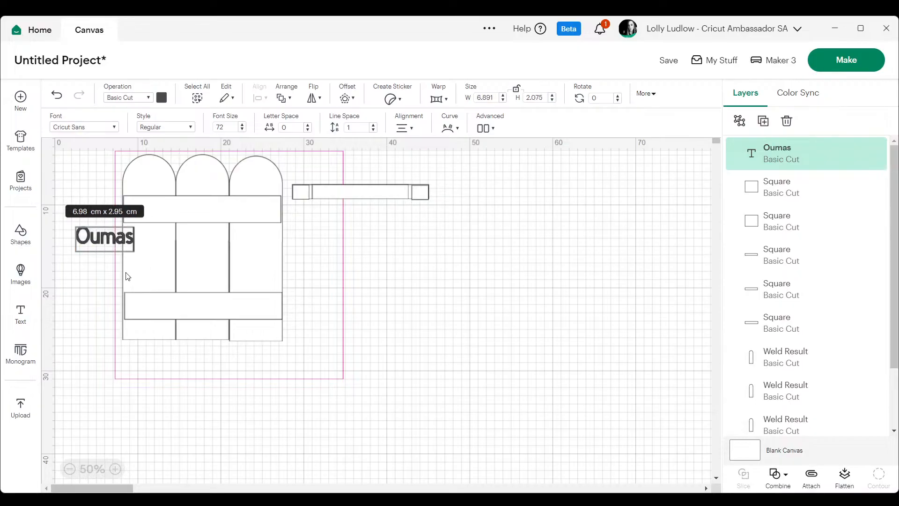
pyautogui.click(96, 276)
# Duplicate the "Oumas" text, place the copy below it, and change its wording to "Garden".
pyautogui.rightClick(101, 238)
pyautogui.click(138, 219)
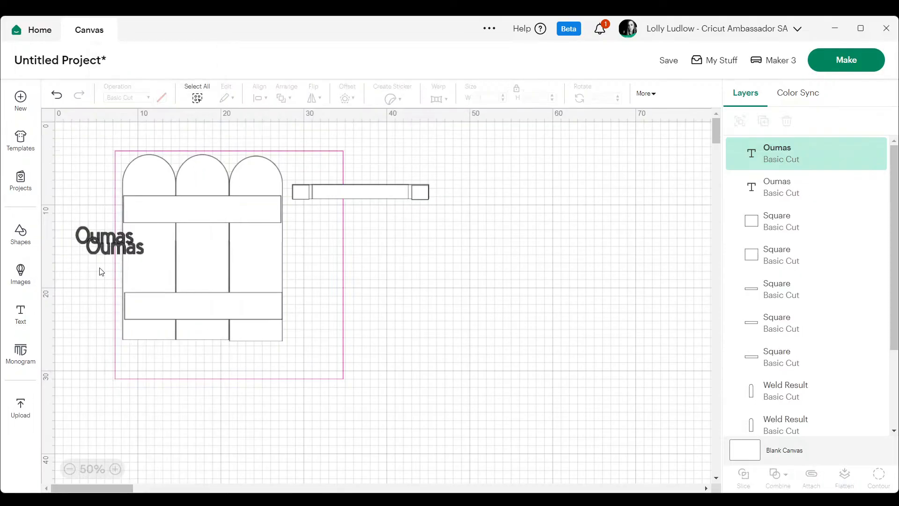
pyautogui.moveTo(112, 255); pyautogui.dragTo(100, 276)
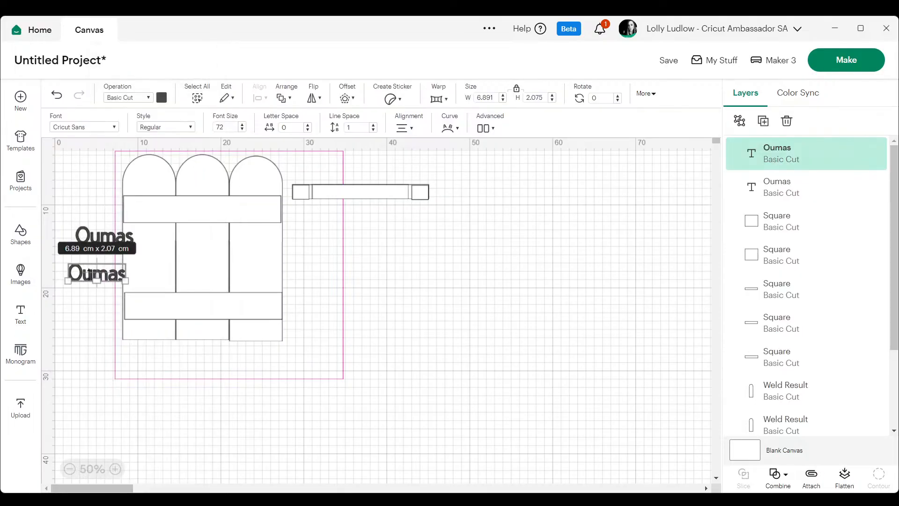
pyautogui.doubleClick(87, 272)
pyautogui.write('Garden')
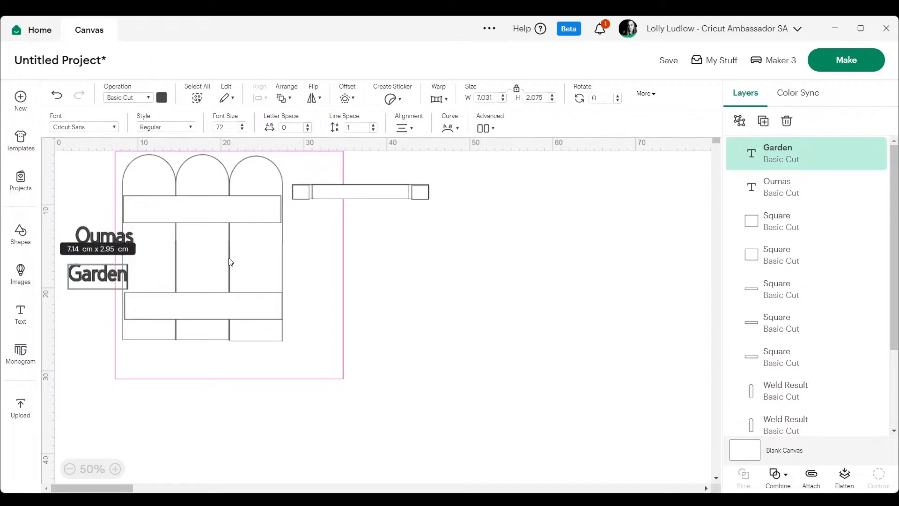
# Set the "Oumas" text to the bookmarked font Embassy Std Regular.
pyautogui.click(115, 469)
pyautogui.click(115, 468)
pyautogui.click(118, 469)
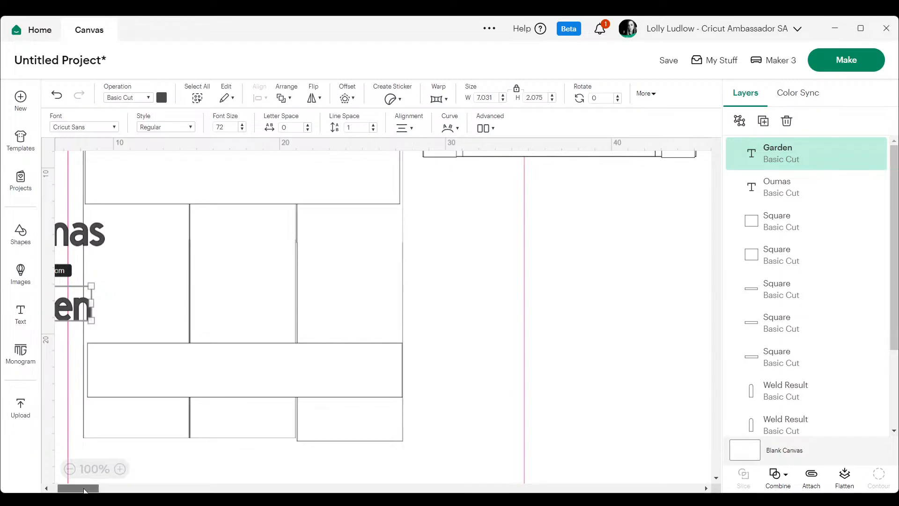
pyautogui.moveTo(87, 488); pyautogui.dragTo(79, 488)
pyautogui.click(124, 228)
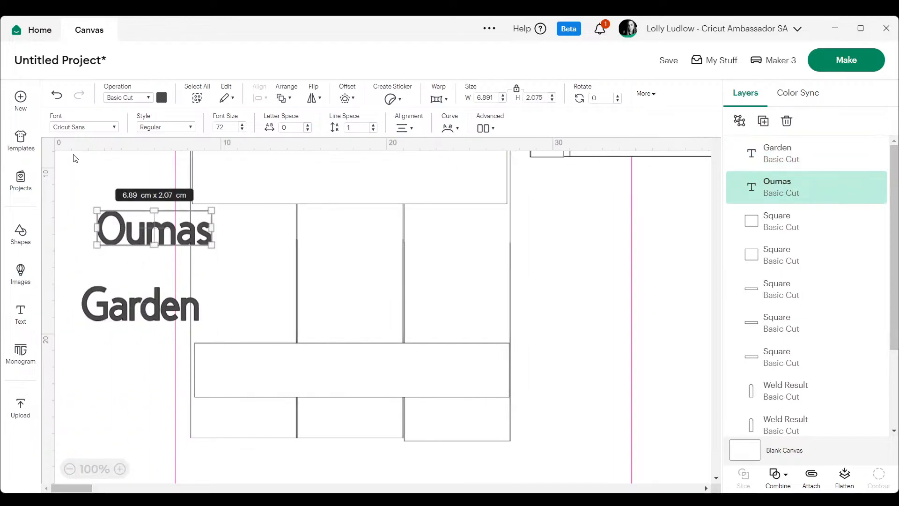
pyautogui.click(80, 131)
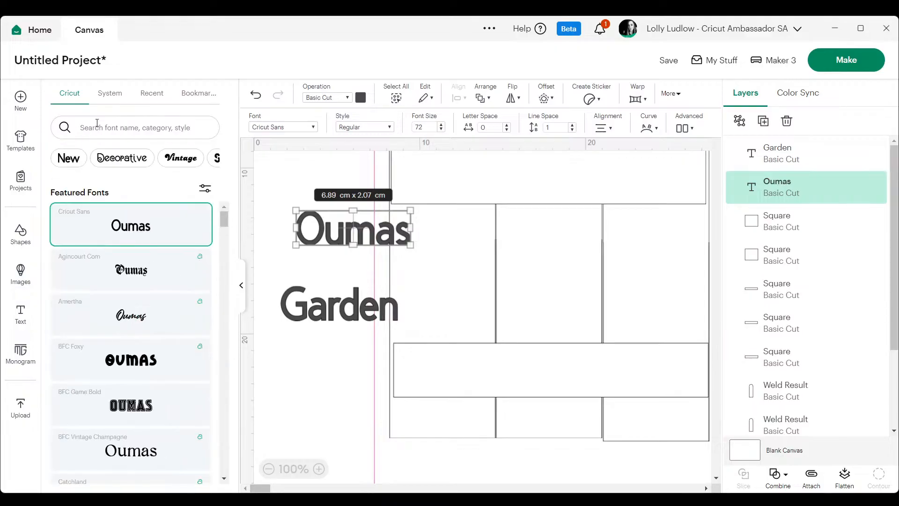
pyautogui.click(193, 93)
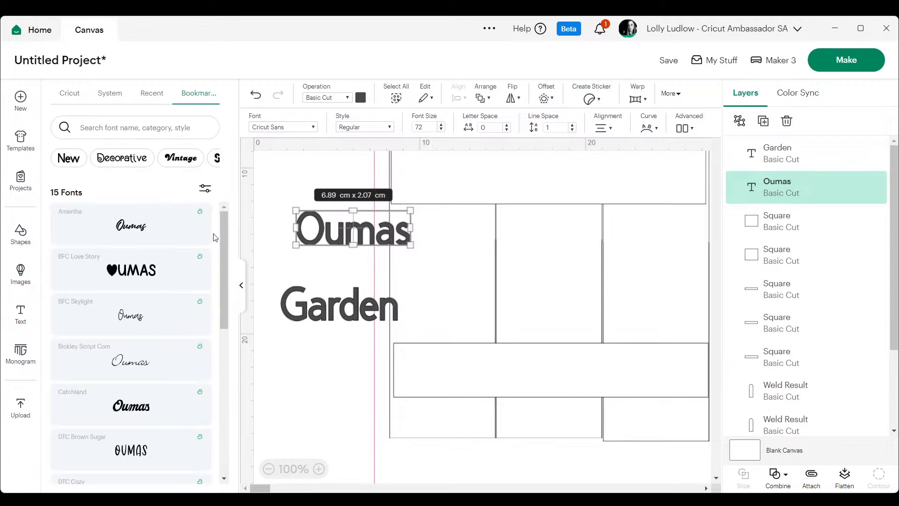
pyautogui.moveTo(221, 270); pyautogui.dragTo(244, 390)
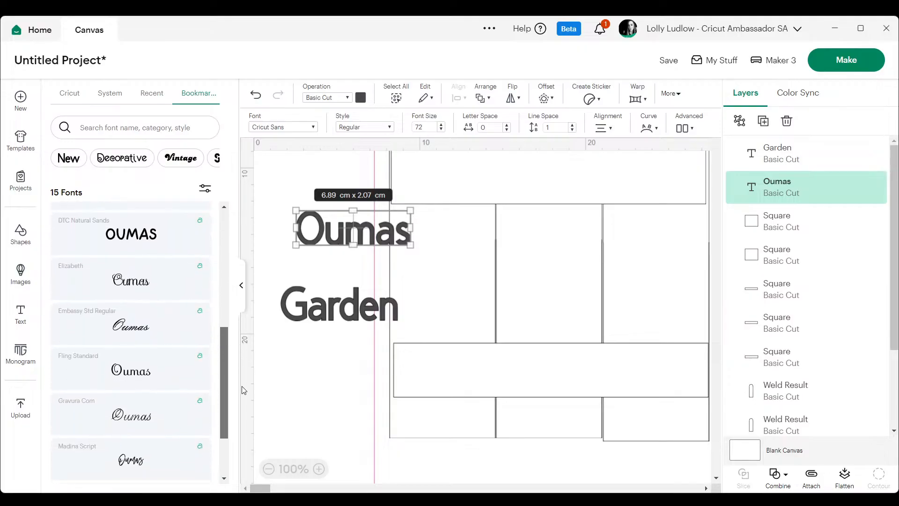
pyautogui.click(141, 328)
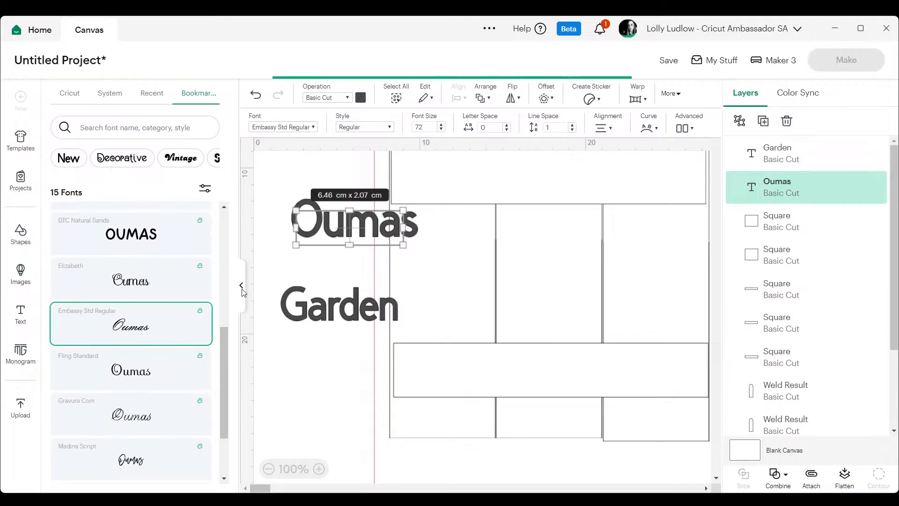
# Set the "Garden" text to Embassy Std Regular and place it, enlarged, on the lower crossbar.
pyautogui.click(311, 301)
pyautogui.click(201, 326)
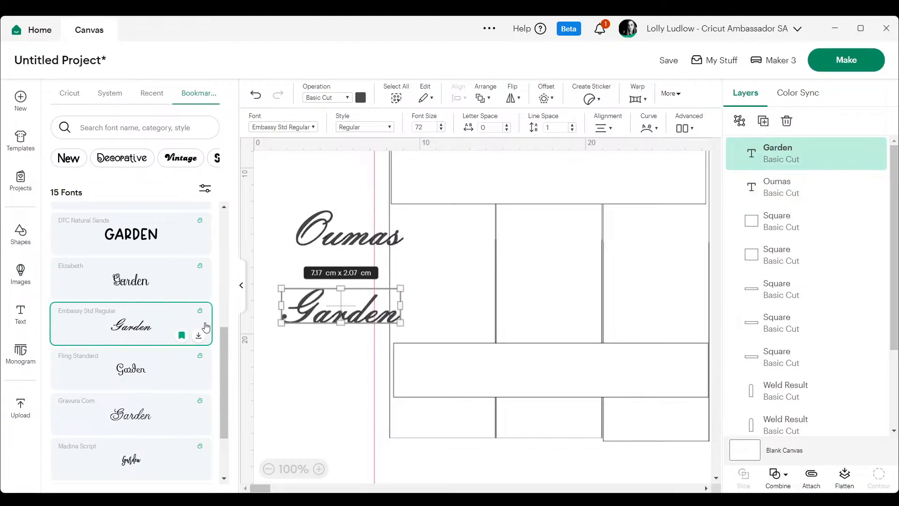
pyautogui.click(239, 298)
pyautogui.moveTo(167, 304); pyautogui.dragTo(381, 381)
pyautogui.click(657, 315)
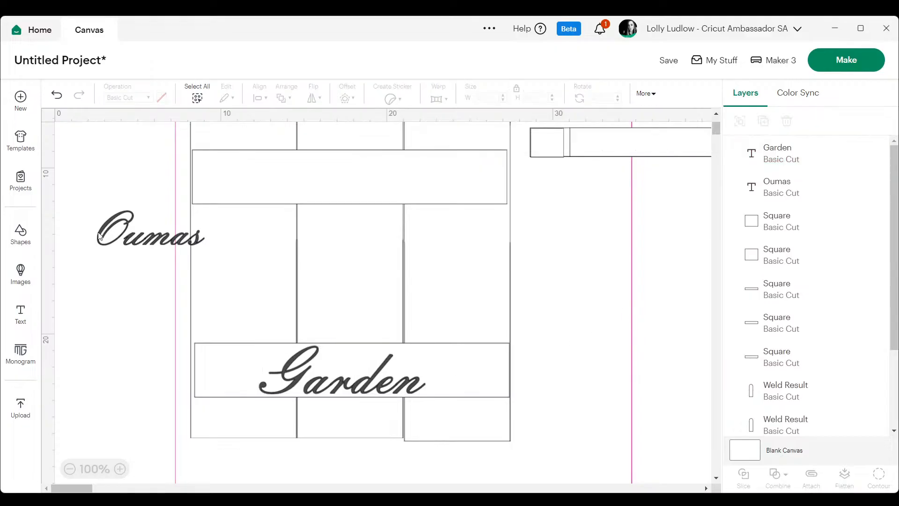
# Place the "Oumas" text on the upper crossbar and enlarge it to fill the bar's height.
pyautogui.scroll(3, 91, 285)
pyautogui.moveTo(146, 358); pyautogui.dragTo(318, 294)
pyautogui.moveTo(374, 303); pyautogui.dragTo(424, 317)
pyautogui.moveTo(380, 292); pyautogui.dragTo(379, 292)
pyautogui.click(660, 355)
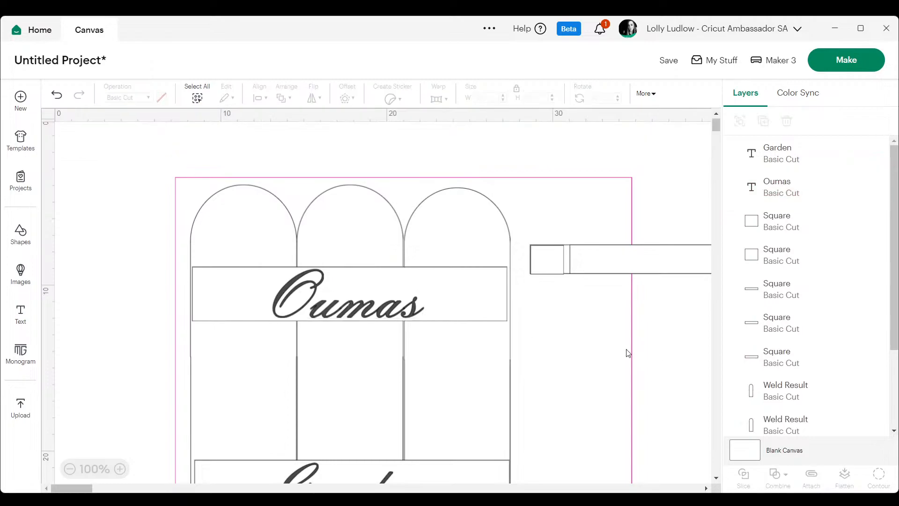
pyautogui.scroll(-3, 301, 260)
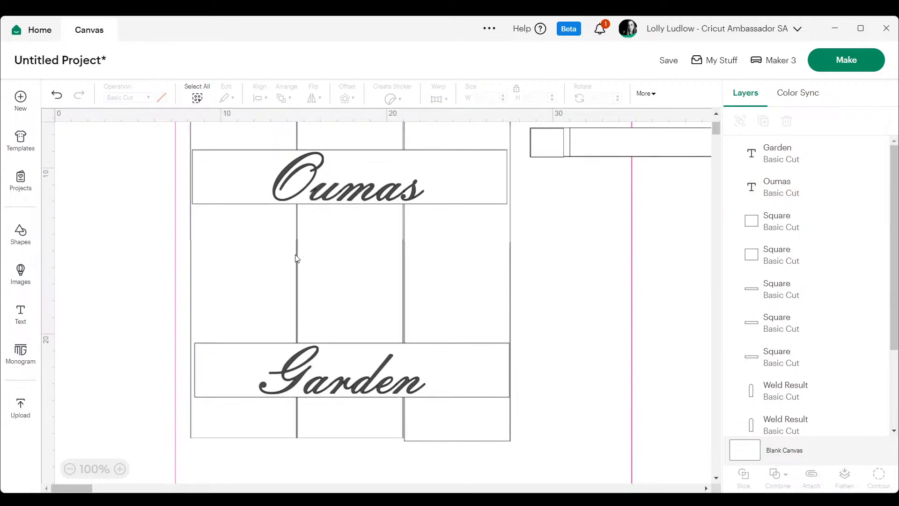
pyautogui.scroll(2, 274, 267)
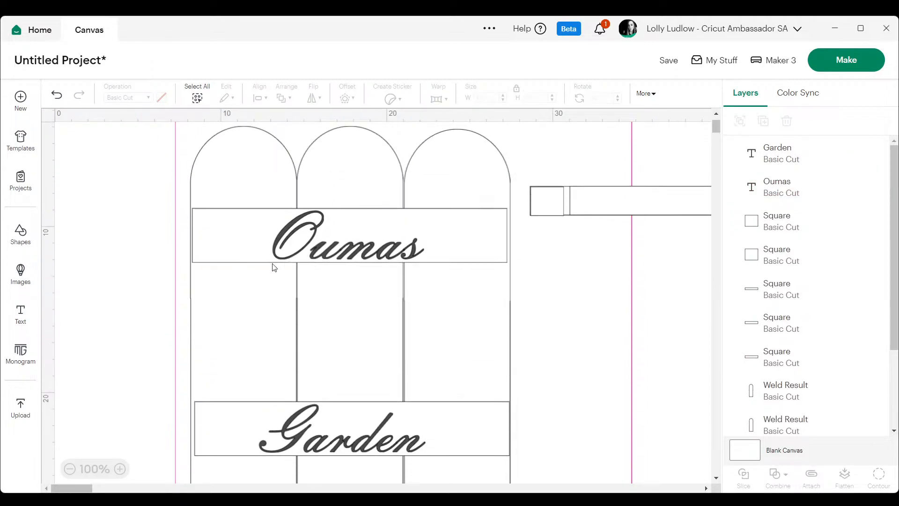
# Insert the black bird silhouette from the bookmarked images.
pyautogui.click(32, 271)
pyautogui.click(189, 140)
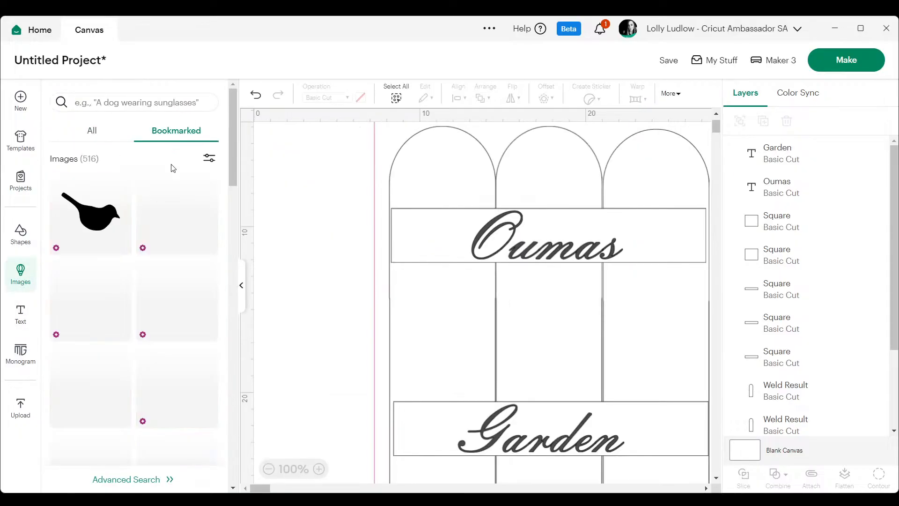
pyautogui.click(90, 216)
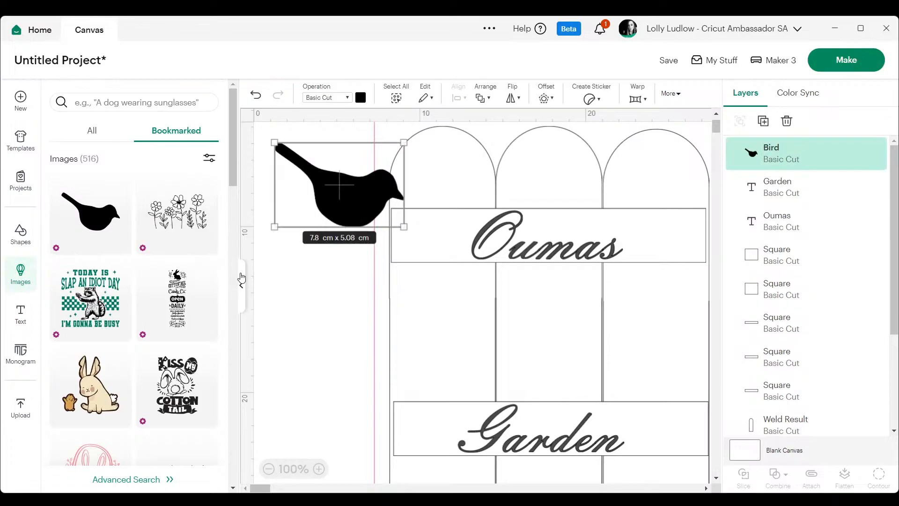
pyautogui.click(241, 285)
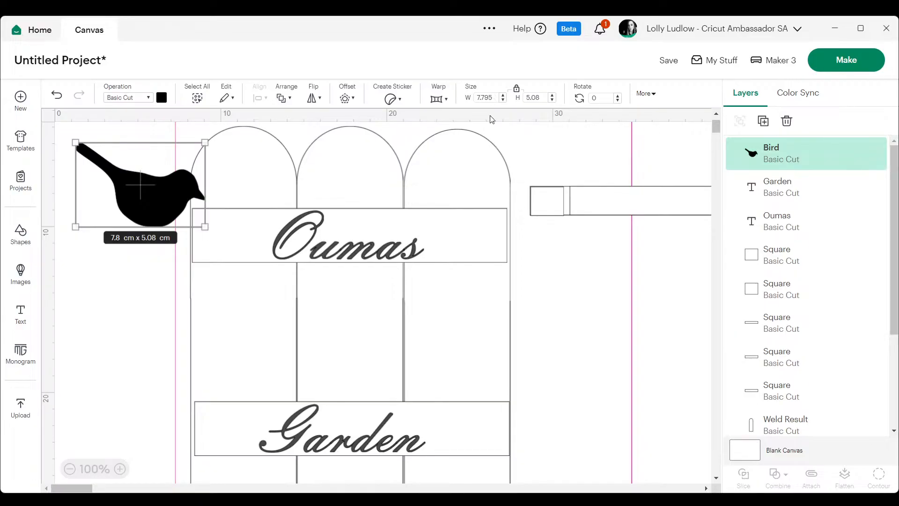
# Set the bird's width to 4.217 cm and place it on top of the upper crossbar in the middle arch.
pyautogui.moveTo(495, 98); pyautogui.dragTo(472, 99)
pyautogui.write('4.217')
pyautogui.press('Return')
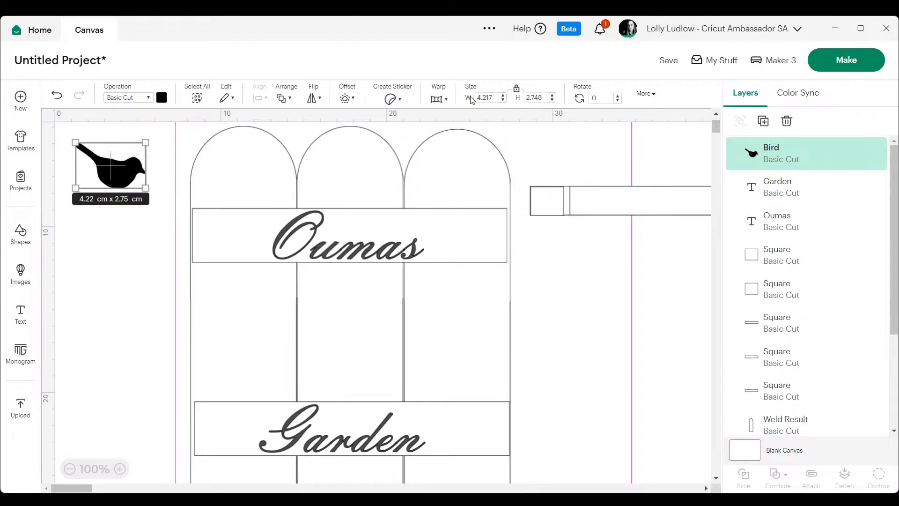
pyautogui.click(179, 209)
pyautogui.moveTo(110, 168); pyautogui.dragTo(363, 187)
# Duplicate the bird, place the copy in the third arch, and flip it horizontally to face the first bird.
pyautogui.rightClick(364, 187)
pyautogui.click(388, 182)
pyautogui.moveTo(395, 221); pyautogui.dragTo(466, 201)
pyautogui.click(311, 96)
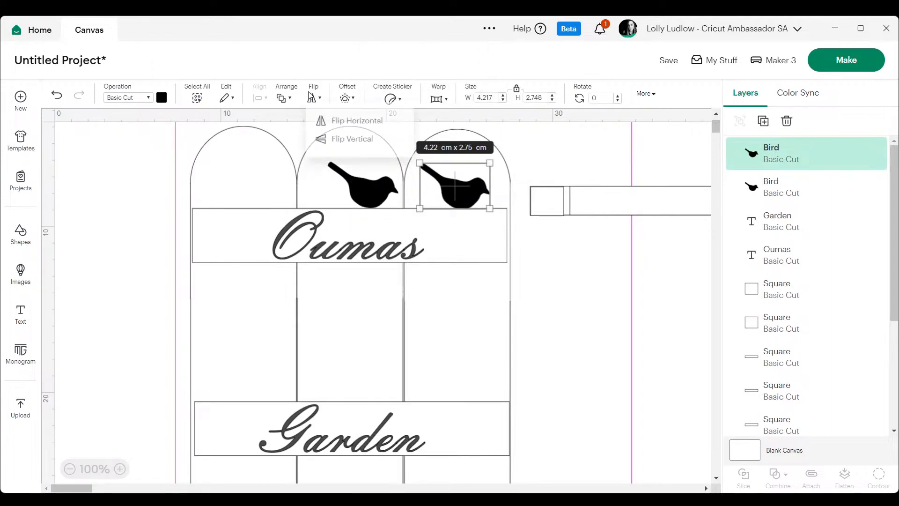
pyautogui.click(348, 121)
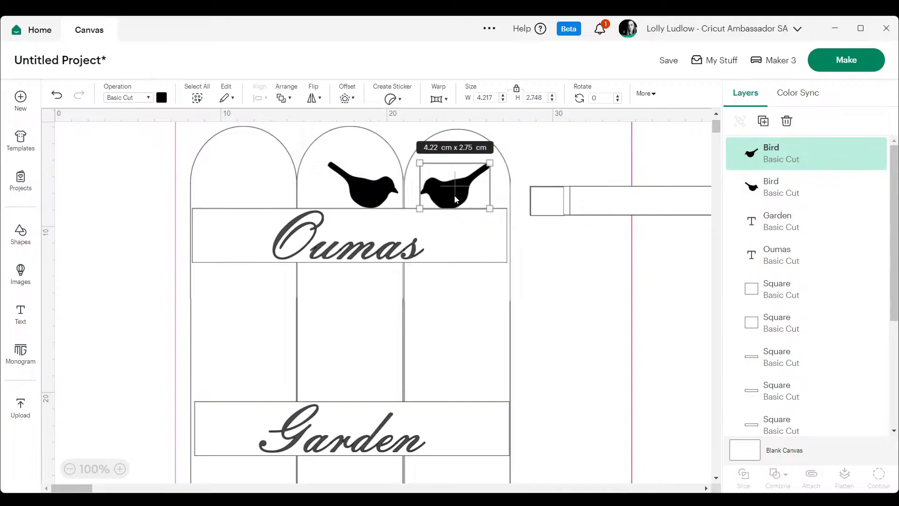
# Rotate the flipped bird to about 15 degrees and the other to about 342.5 degrees, seating both on the upper crossbar.
pyautogui.moveTo(503, 160); pyautogui.dragTo(507, 173)
pyautogui.moveTo(458, 193); pyautogui.dragTo(461, 191)
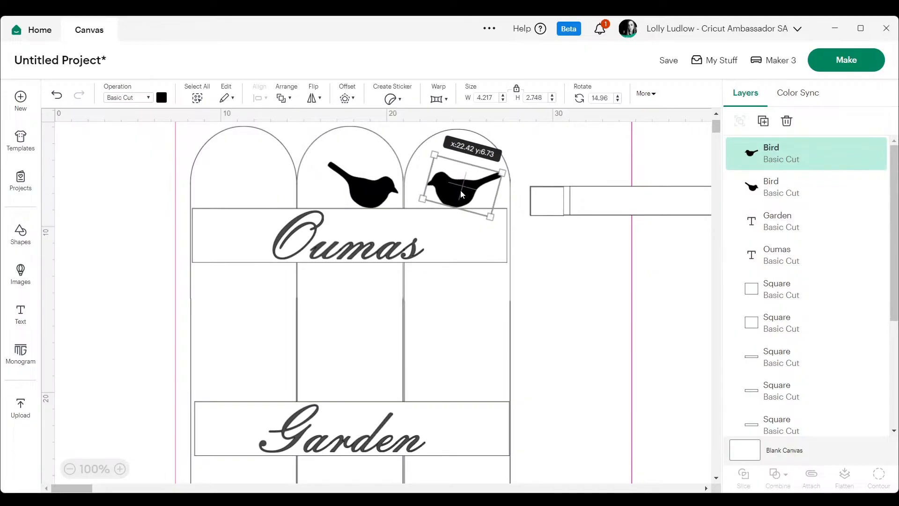
pyautogui.click(364, 185)
pyautogui.moveTo(404, 209); pyautogui.dragTo(374, 189)
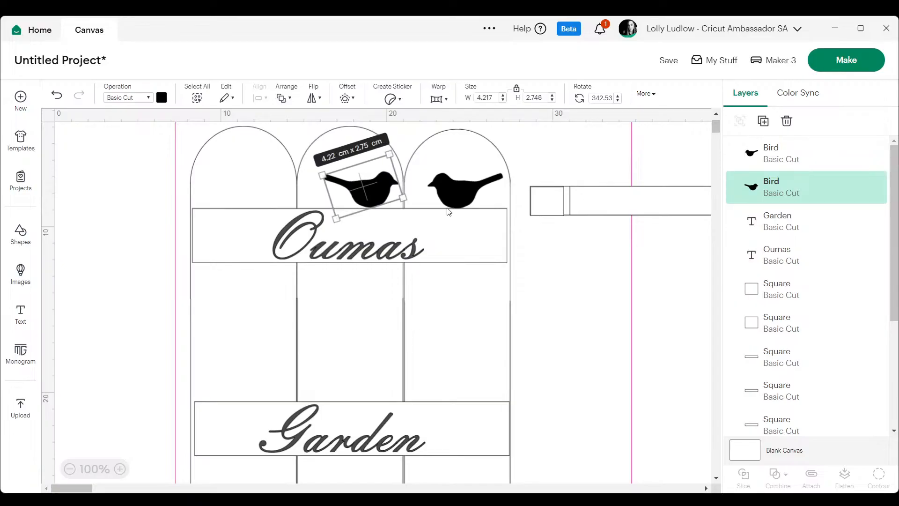
pyautogui.click(676, 289)
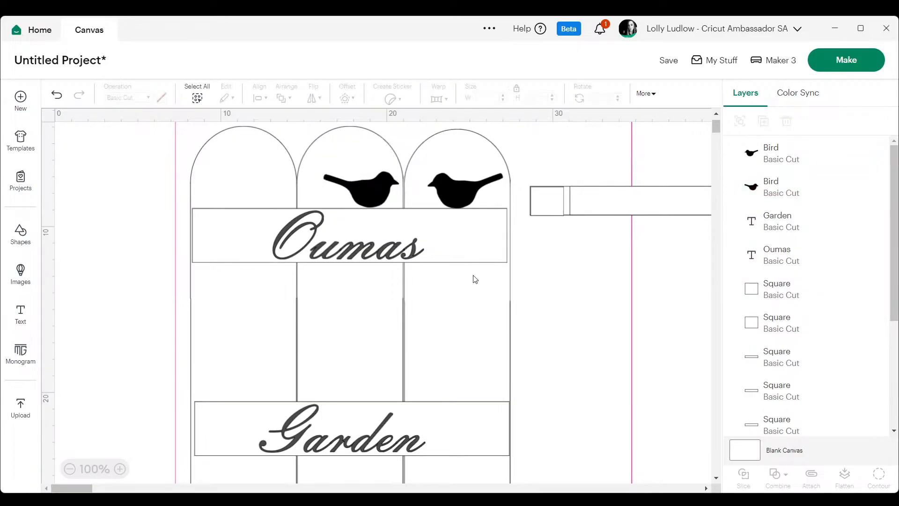
# Insert the bookmarked line-art flowers image, scale it to about 13.52 × 7.89 cm, and place it between the Oumas and Garden crossbars.
pyautogui.click(20, 274)
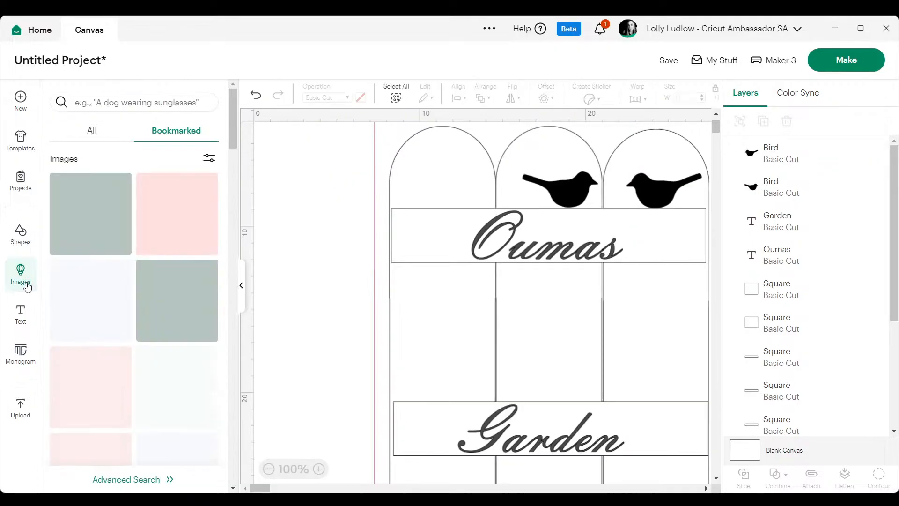
pyautogui.click(184, 201)
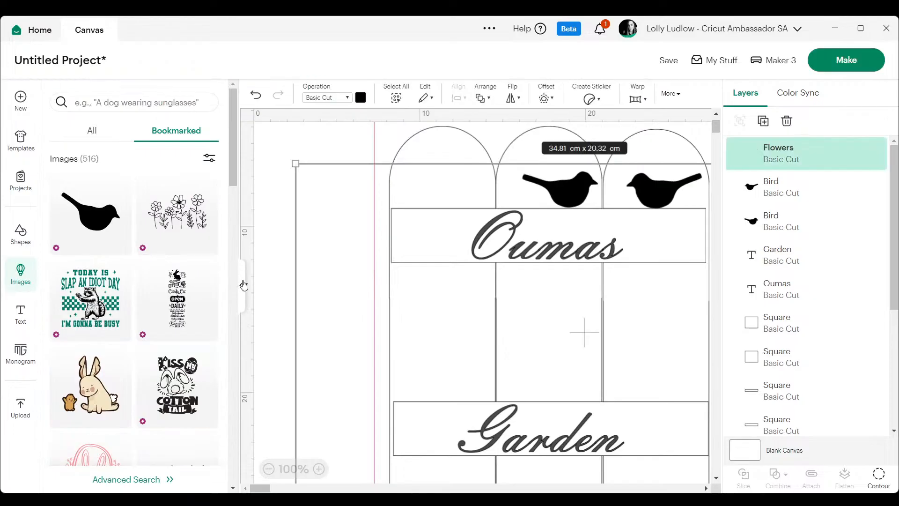
pyautogui.click(241, 285)
pyautogui.moveTo(97, 159); pyautogui.dragTo(411, 345)
pyautogui.moveTo(571, 411); pyautogui.dragTo(381, 312)
pyautogui.moveTo(220, 247); pyautogui.dragTo(262, 272)
pyautogui.moveTo(361, 331); pyautogui.dragTo(326, 319)
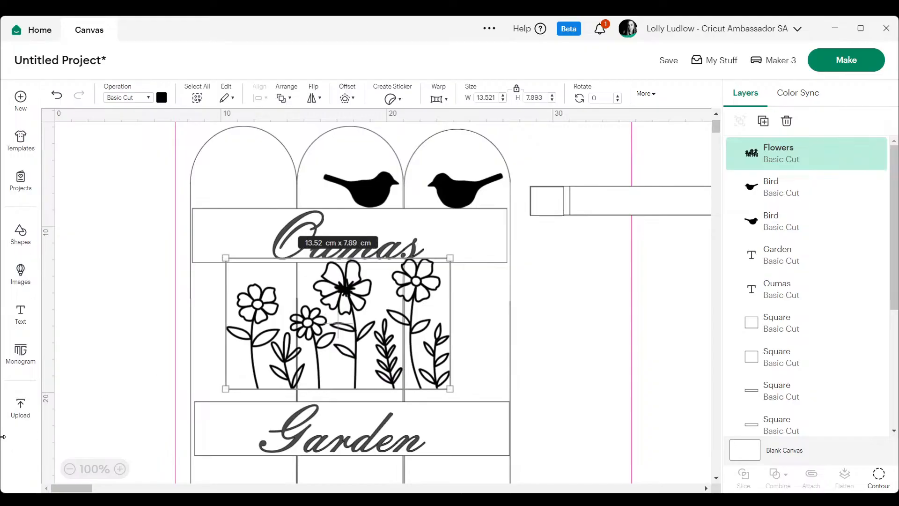
# Move the flowers off the panel, shift the whole fence design aside, and place the flowers alone in the canvas's upper-left area.
pyautogui.click(70, 469)
pyautogui.moveTo(215, 262); pyautogui.dragTo(554, 187)
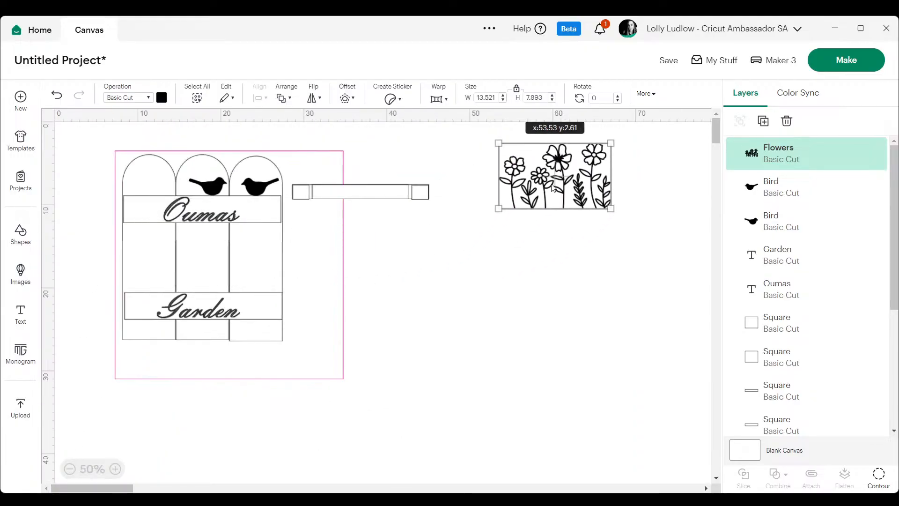
pyautogui.moveTo(78, 123); pyautogui.dragTo(416, 377)
pyautogui.moveTo(217, 220); pyautogui.dragTo(645, 376)
pyautogui.moveTo(553, 185); pyautogui.dragTo(149, 184)
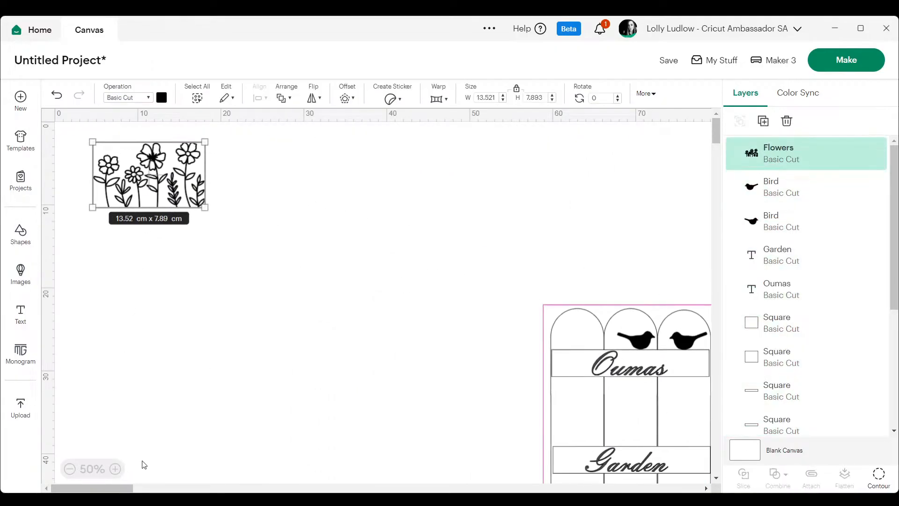
# Duplicate the flowers image twice and spread the copies out so that three separate sets lie on the empty canvas.
pyautogui.click(115, 469)
pyautogui.rightClick(301, 214)
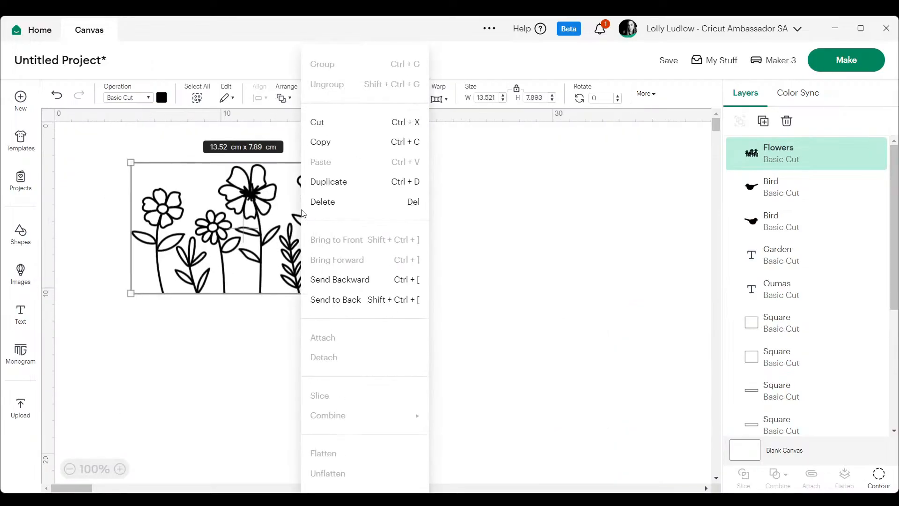
pyautogui.click(328, 181)
pyautogui.moveTo(286, 268); pyautogui.dragTo(510, 203)
pyautogui.rightClick(278, 375)
pyautogui.click(297, 178)
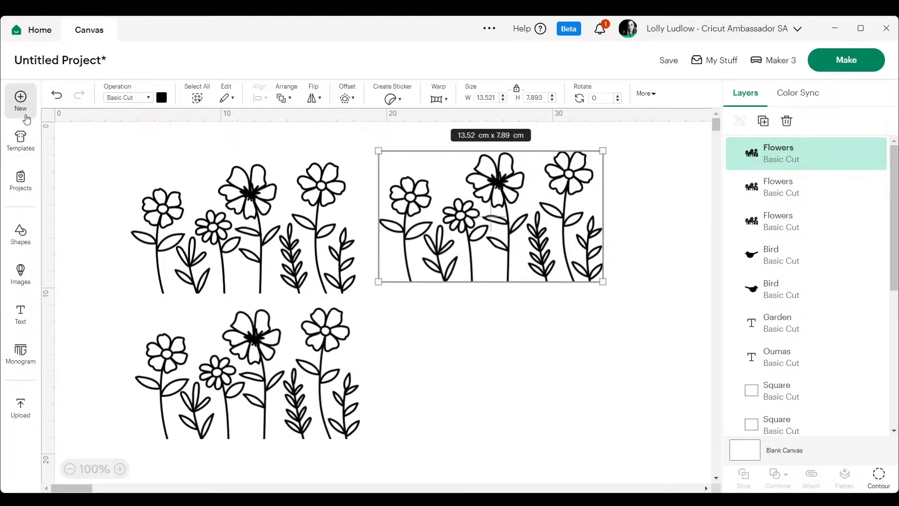
# Duplicate all three flowers images together and move the new copies below and to the right of the originals.
pyautogui.moveTo(100, 143); pyautogui.dragTo(617, 452)
pyautogui.rightClick(273, 274)
pyautogui.click(301, 187)
pyautogui.moveTo(391, 311); pyautogui.dragTo(613, 447)
pyautogui.moveTo(509, 384); pyautogui.dragTo(510, 384)
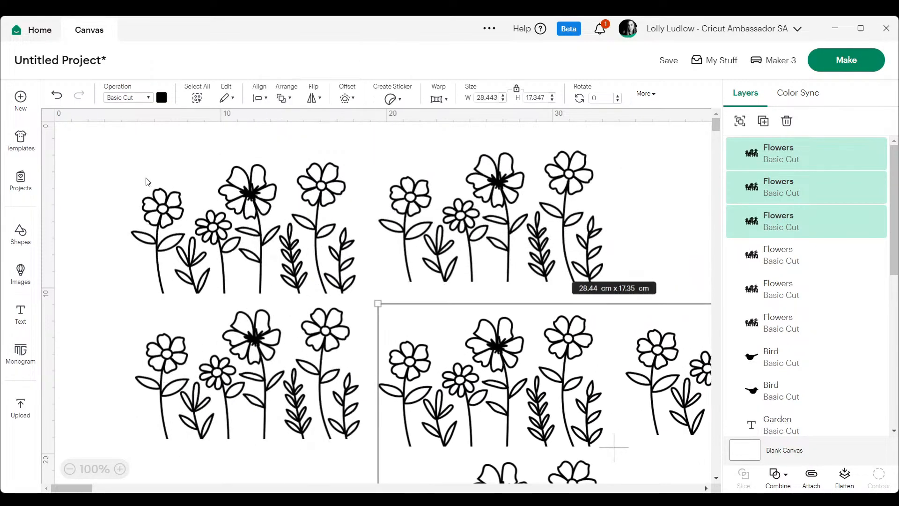
# Isolate the tallest spiky-centred flower in the first flowers image with Contour, keeping its petal and leaf cutouts, and set it aside.
pyautogui.click(131, 177)
pyautogui.click(216, 234)
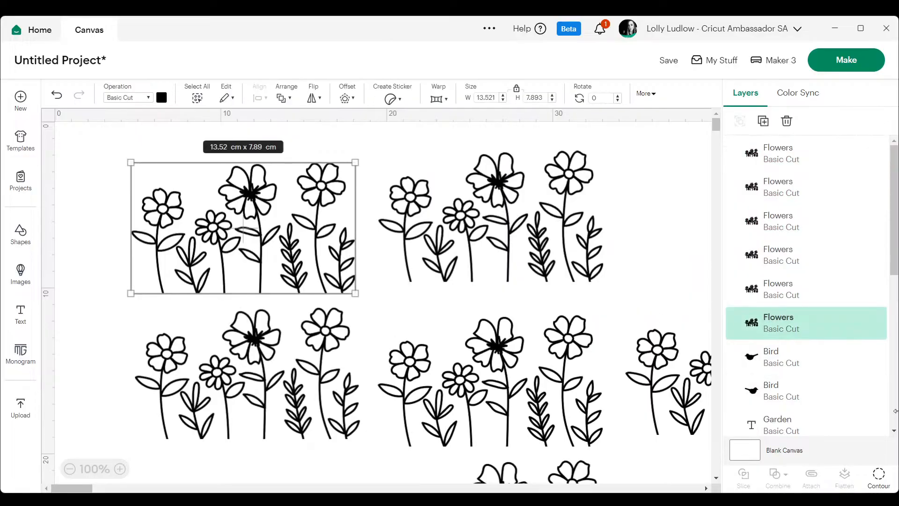
pyautogui.click(878, 475)
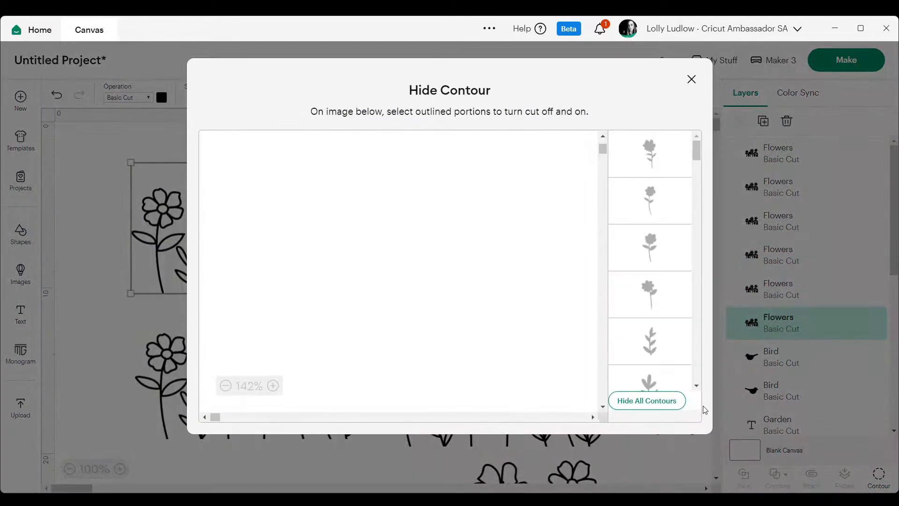
pyautogui.click(655, 401)
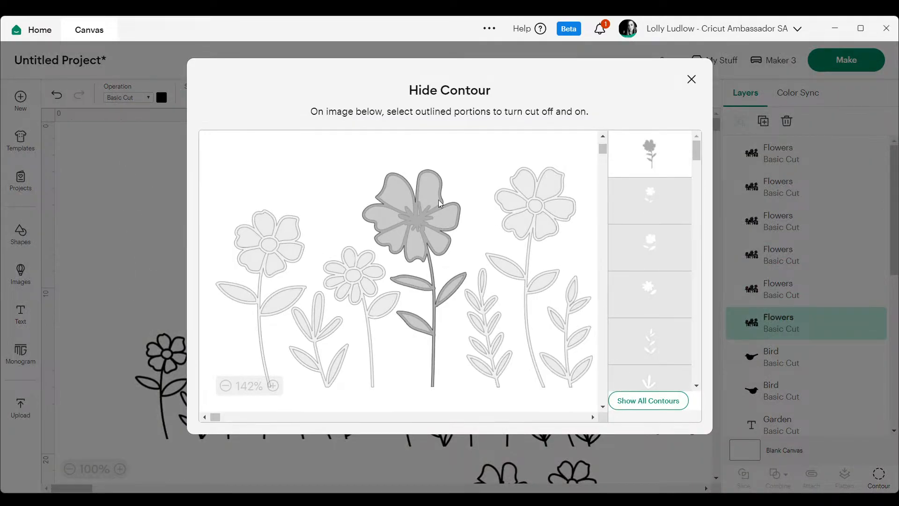
pyautogui.click(414, 227)
pyautogui.click(419, 230)
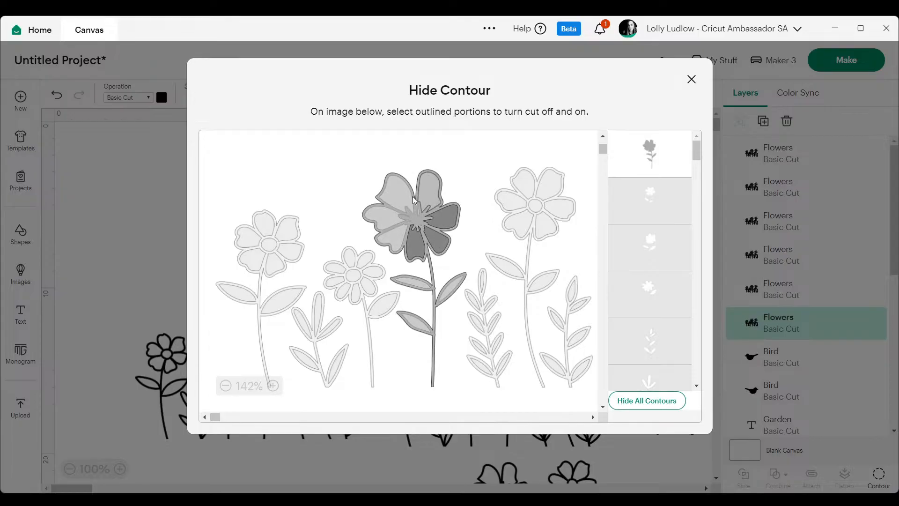
pyautogui.click(384, 220)
pyautogui.click(411, 282)
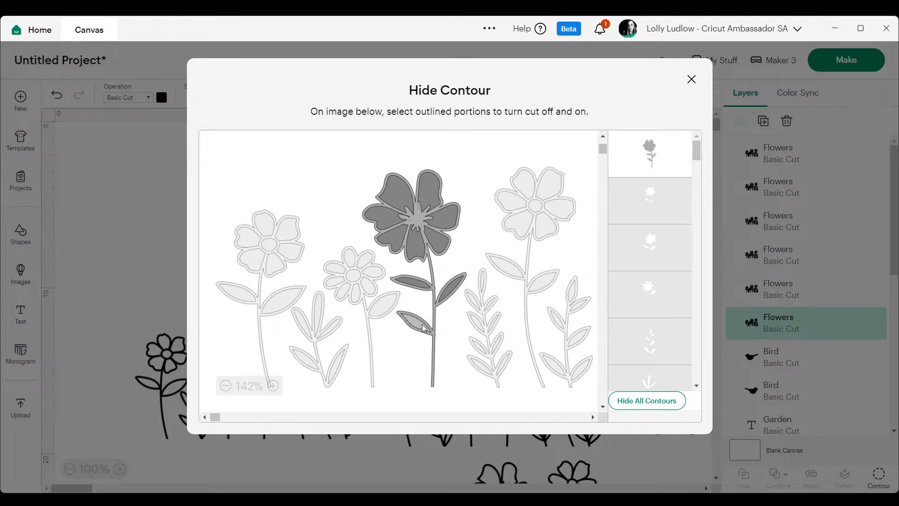
pyautogui.click(656, 148)
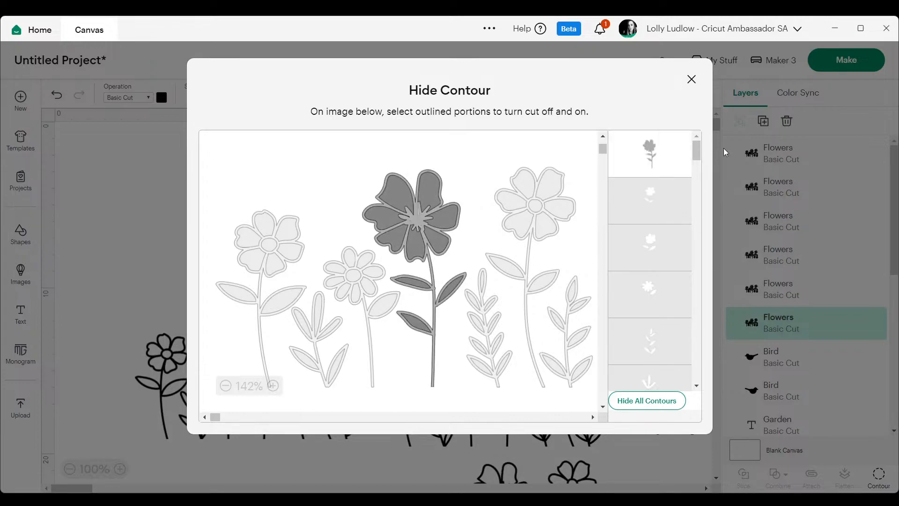
pyautogui.click(691, 79)
pyautogui.moveTo(260, 197); pyautogui.dragTo(132, 176)
# Bring a second flowers image closer, hide all its contours, and turn the leftmost flower's petal and centre cutouts back on.
pyautogui.moveTo(535, 229); pyautogui.dragTo(364, 218)
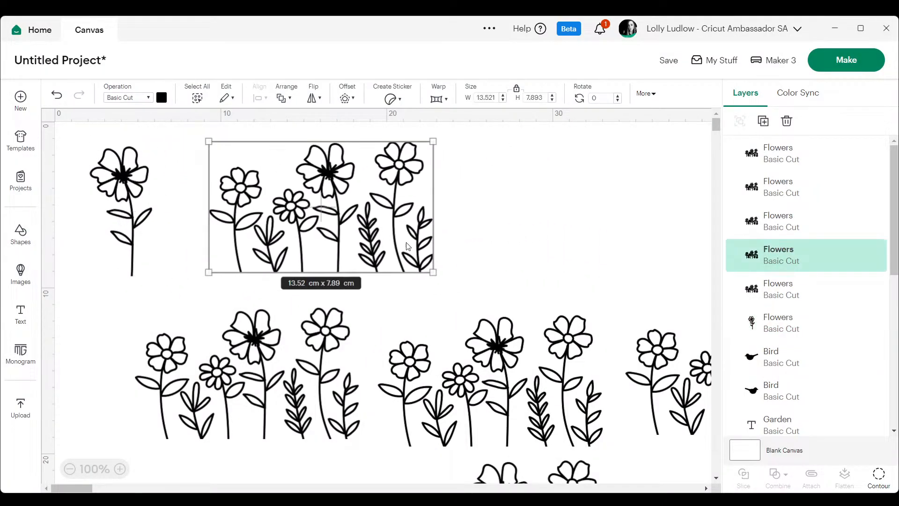
pyautogui.click(878, 477)
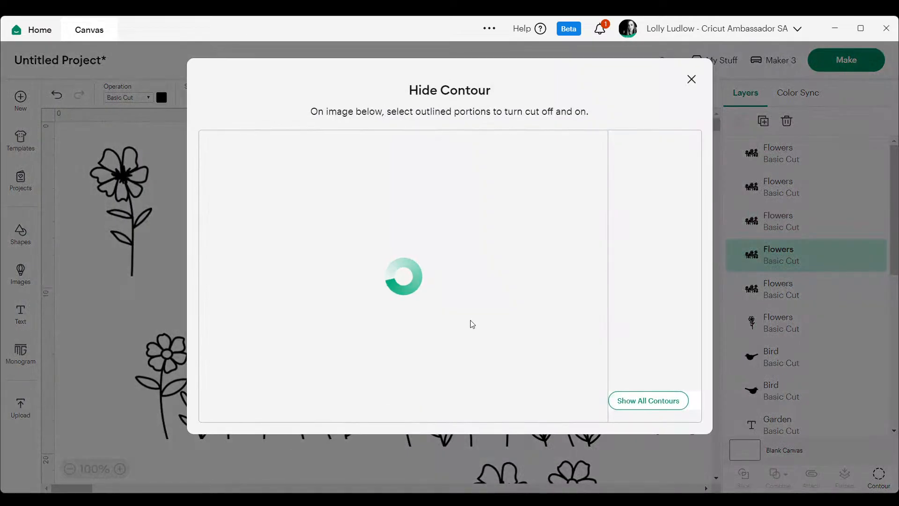
pyautogui.click(674, 402)
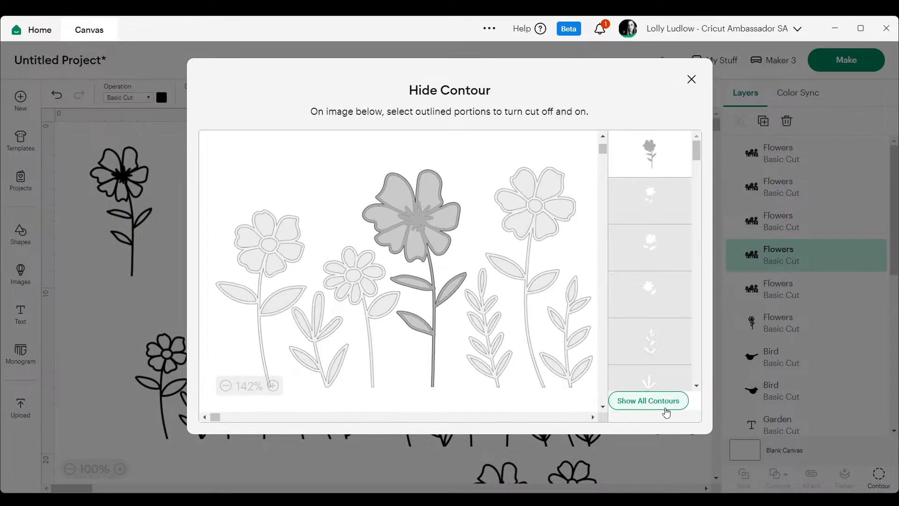
pyautogui.click(247, 253)
pyautogui.click(266, 223)
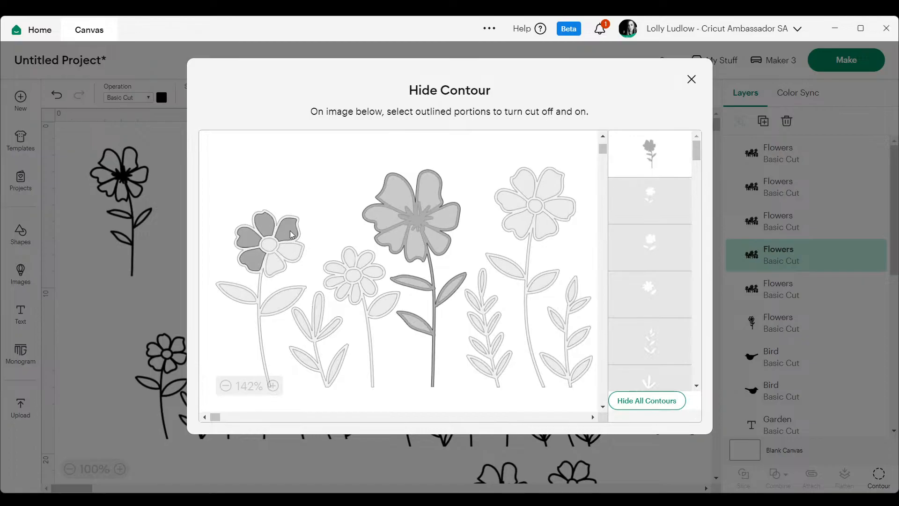
pyautogui.click(288, 230)
pyautogui.click(288, 252)
pyautogui.click(277, 265)
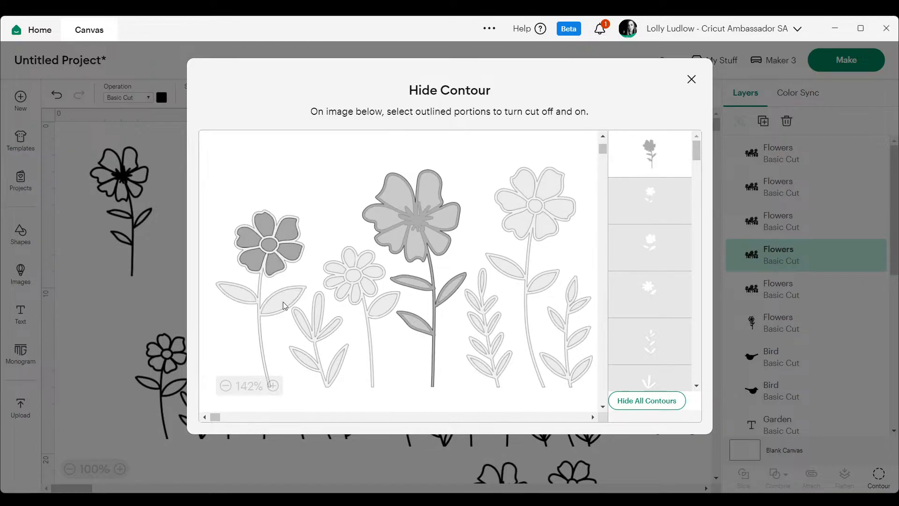
# Restore the leftmost flower's leaves and outline, hide the large central flower's outline, and place the isolated flower beside the first one.
pyautogui.click(236, 296)
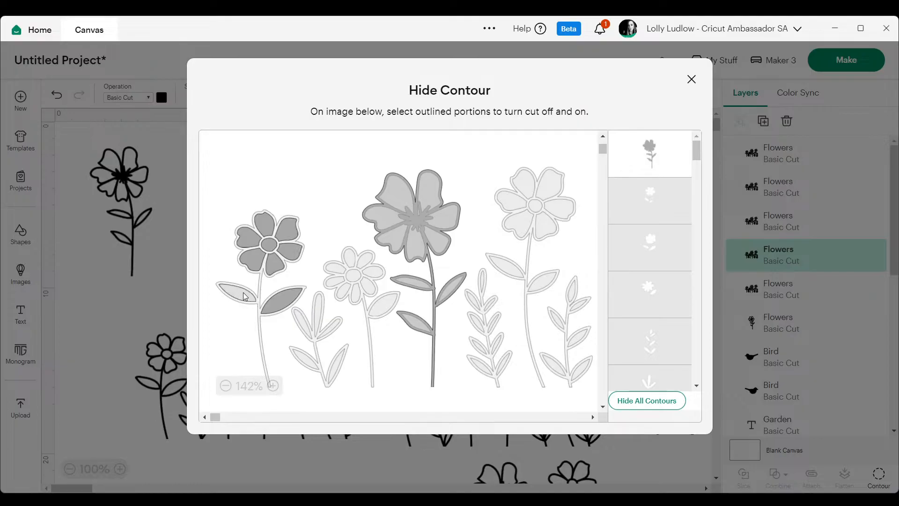
pyautogui.click(264, 269)
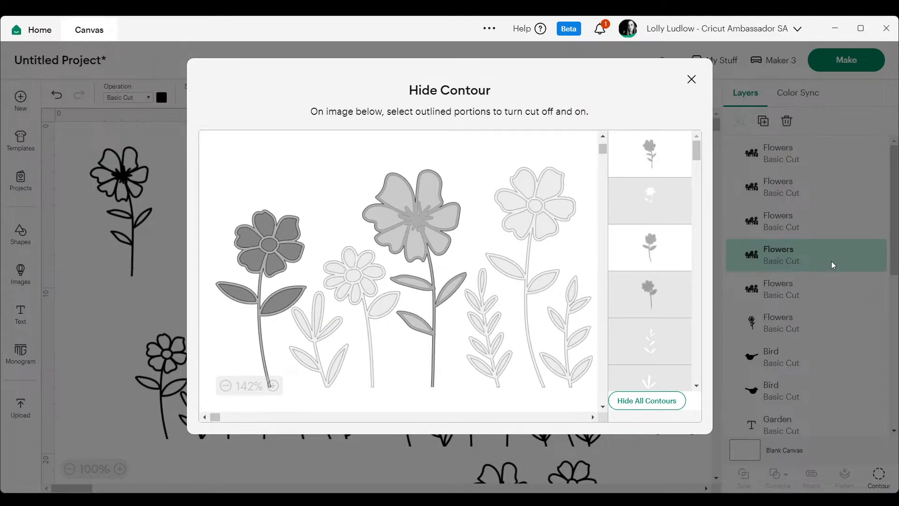
pyautogui.click(659, 151)
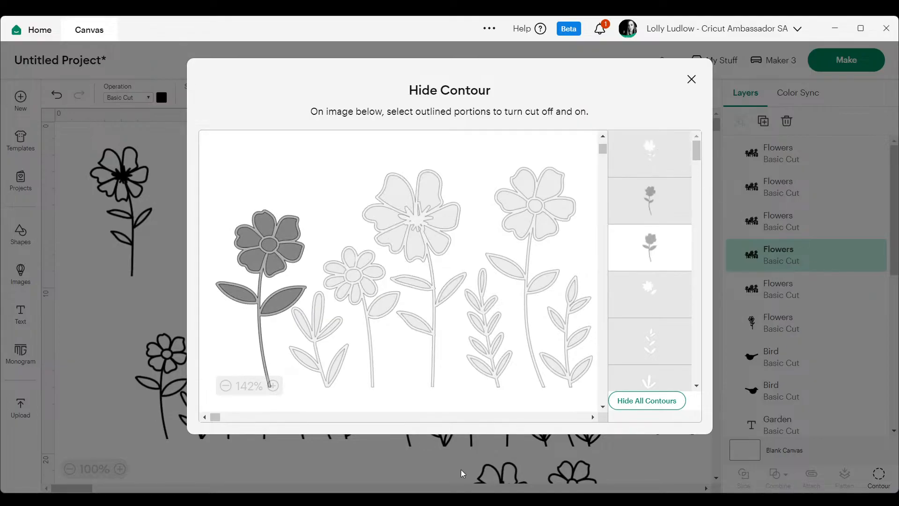
pyautogui.click(691, 80)
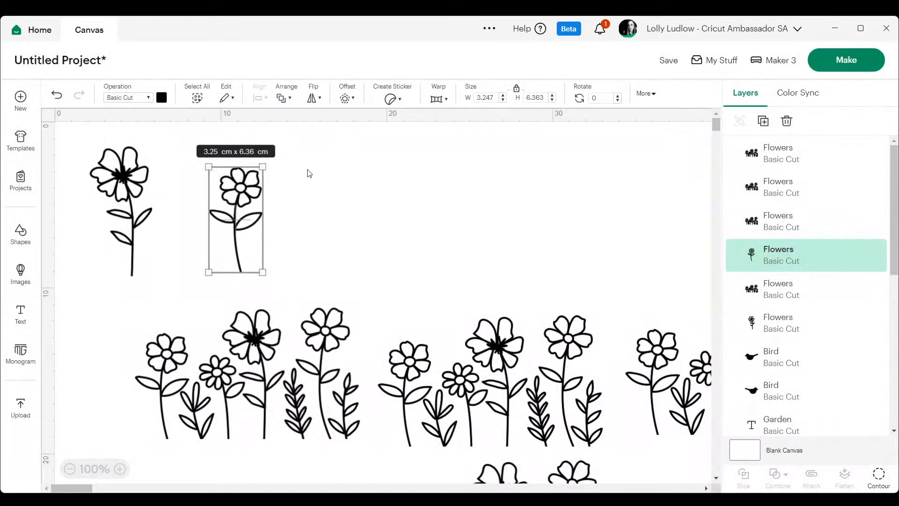
pyautogui.moveTo(239, 202); pyautogui.dragTo(190, 204)
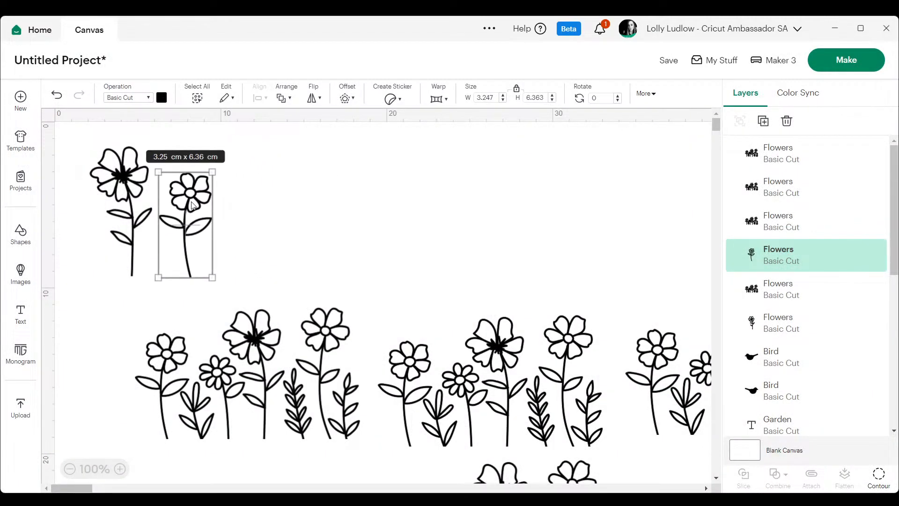
# Bring a third flowers image closer, hide all its contours, and turn the rightmost flower's petal, centre and leaf cutouts back on.
pyautogui.moveTo(317, 361); pyautogui.dragTo(420, 215)
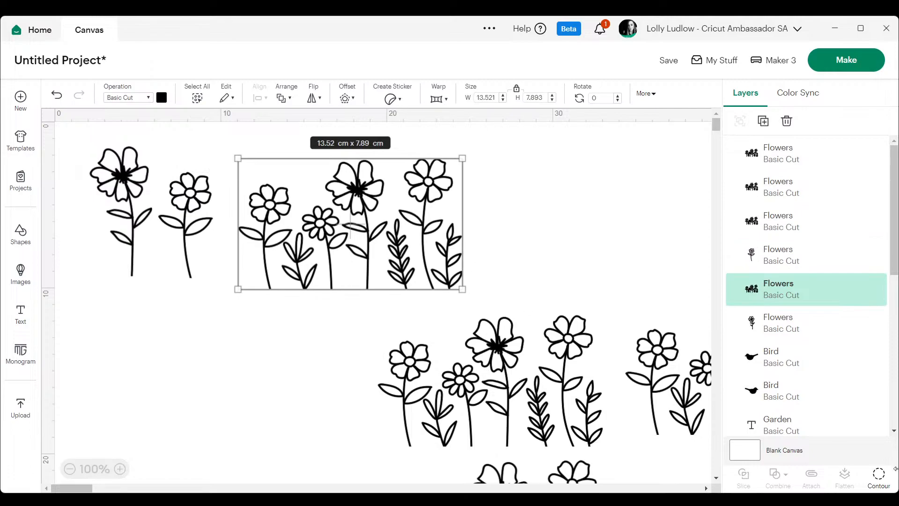
pyautogui.click(877, 482)
pyautogui.click(632, 404)
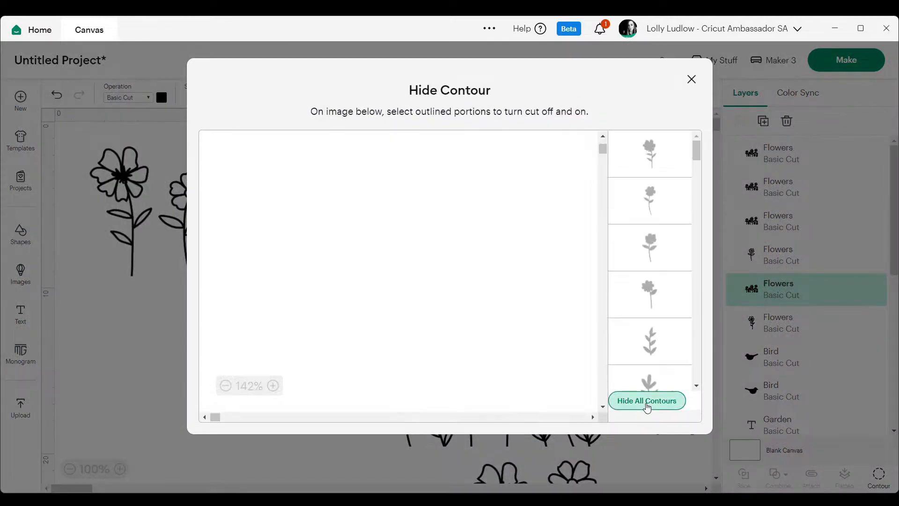
pyautogui.click(526, 189)
pyautogui.click(534, 206)
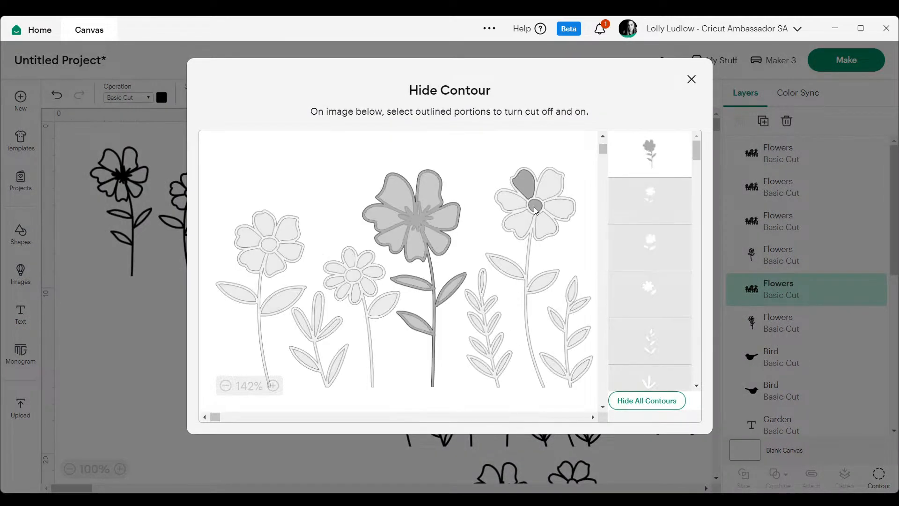
pyautogui.click(513, 204)
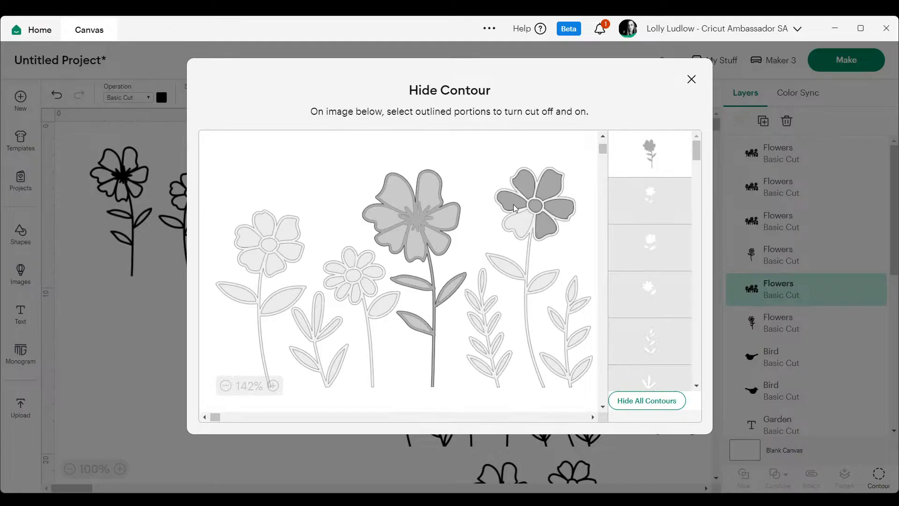
pyautogui.click(507, 261)
pyautogui.click(538, 284)
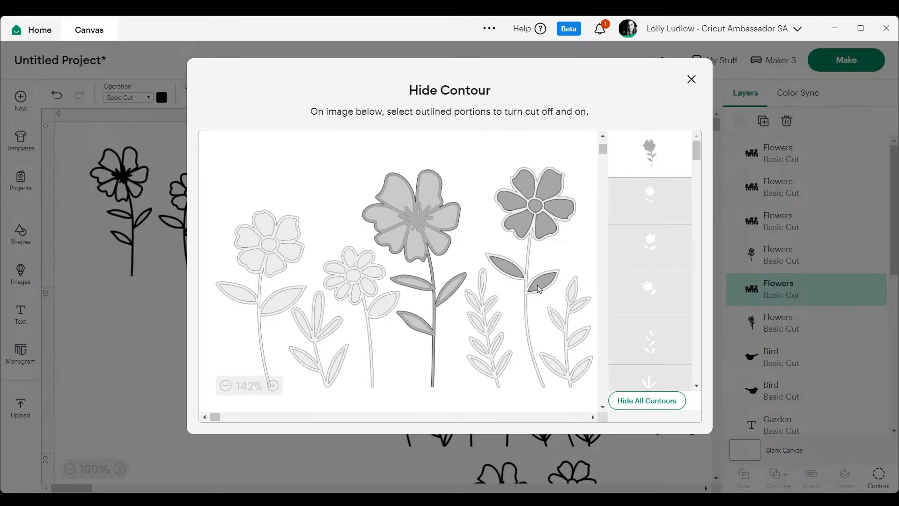
# Restore the rightmost flower's outline, hide the large central flower's outline, and place the isolated flower beside the other two.
pyautogui.click(529, 249)
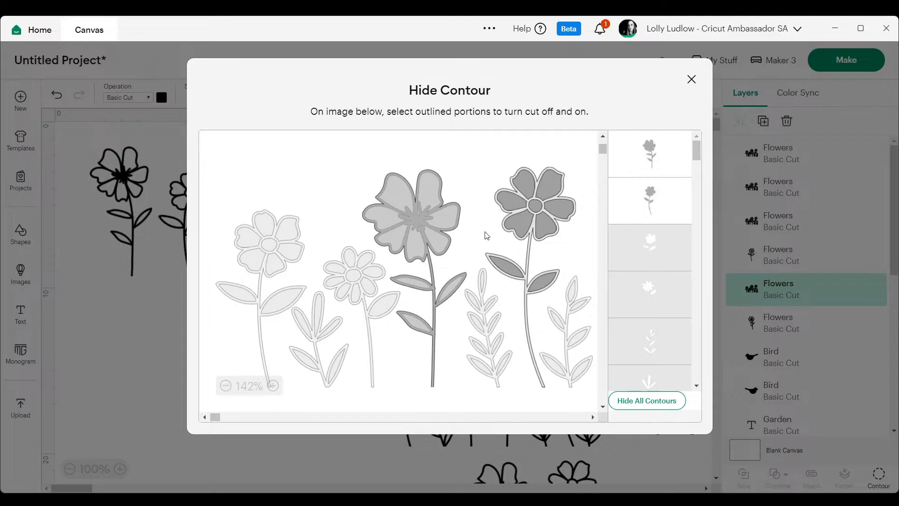
pyautogui.click(396, 248)
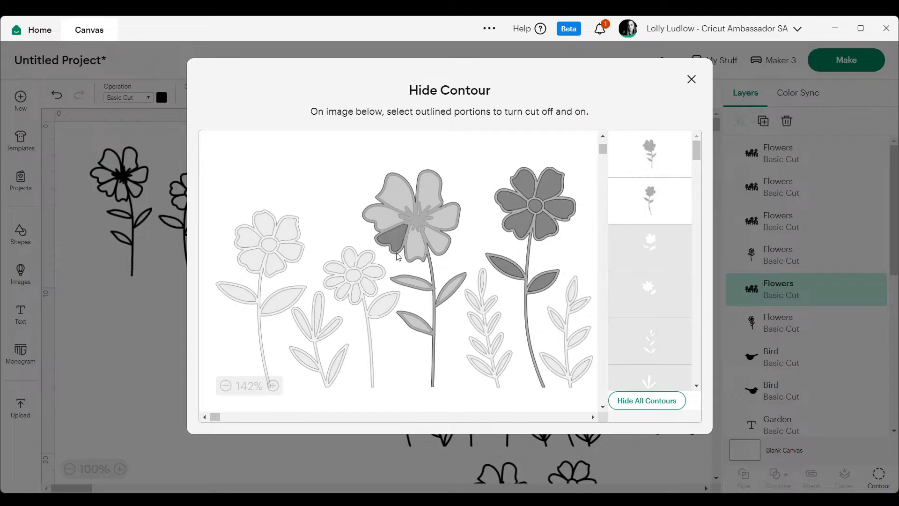
pyautogui.click(431, 263)
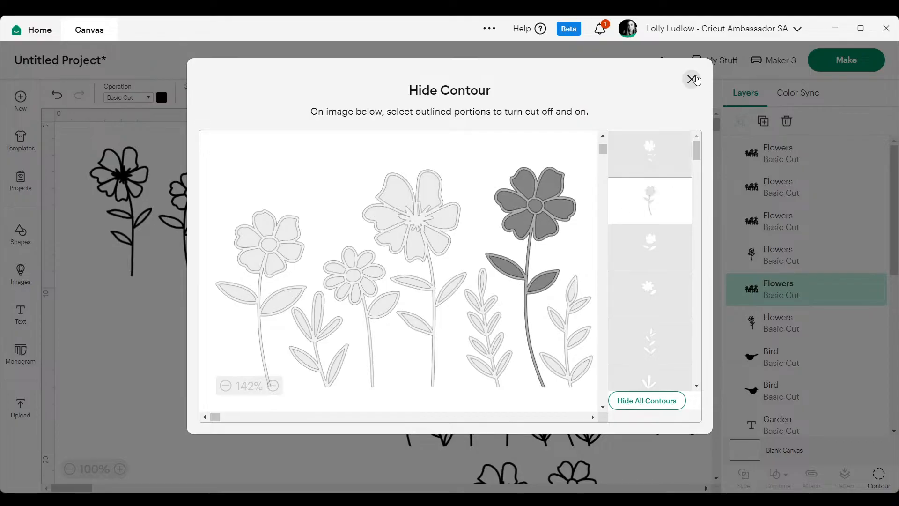
pyautogui.click(691, 79)
pyautogui.moveTo(426, 188); pyautogui.dragTo(258, 180)
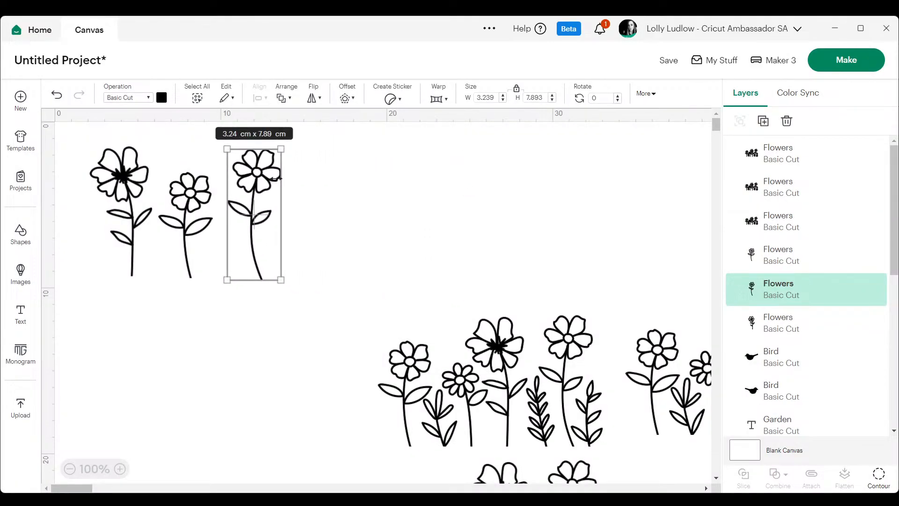
# Bring another flowers image closer, hide all its contours, and turn the small sprig beside the leftmost flower back on.
pyautogui.moveTo(500, 389); pyautogui.dragTo(416, 243)
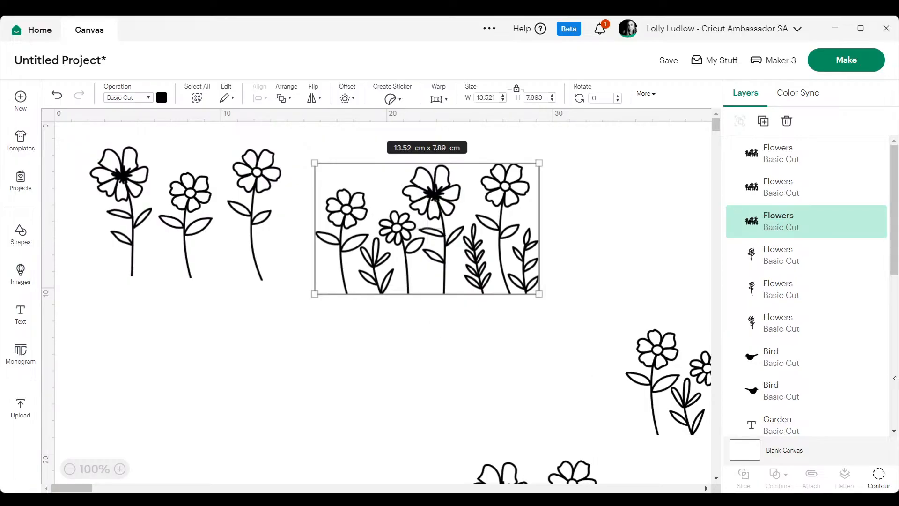
pyautogui.click(878, 477)
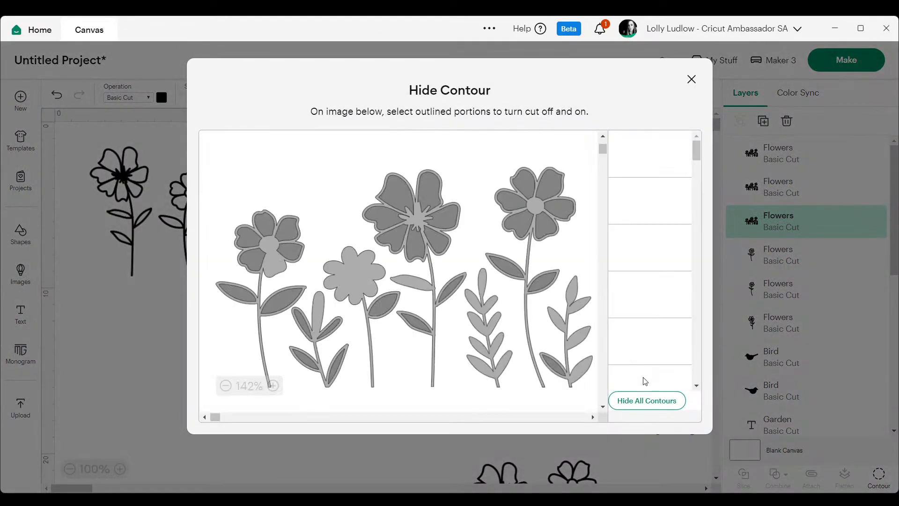
pyautogui.click(643, 403)
pyautogui.click(304, 363)
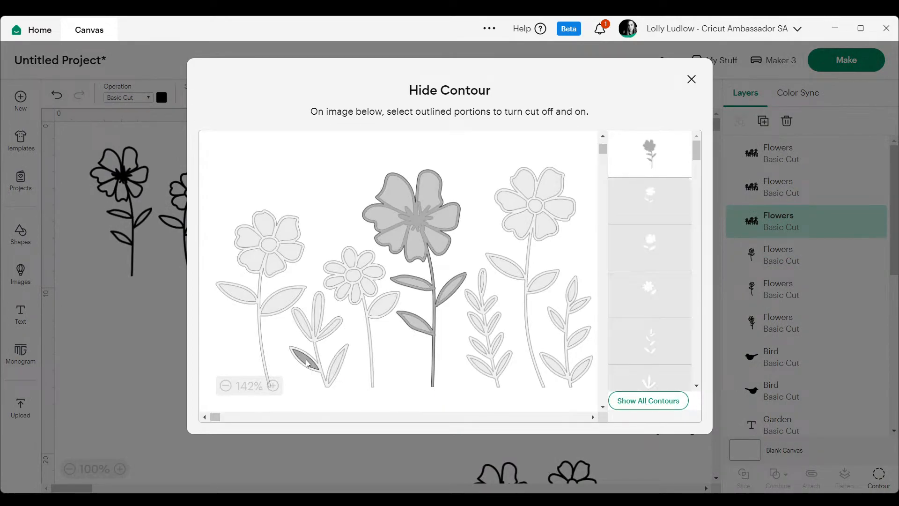
pyautogui.click(329, 375)
pyautogui.click(318, 315)
pyautogui.click(330, 326)
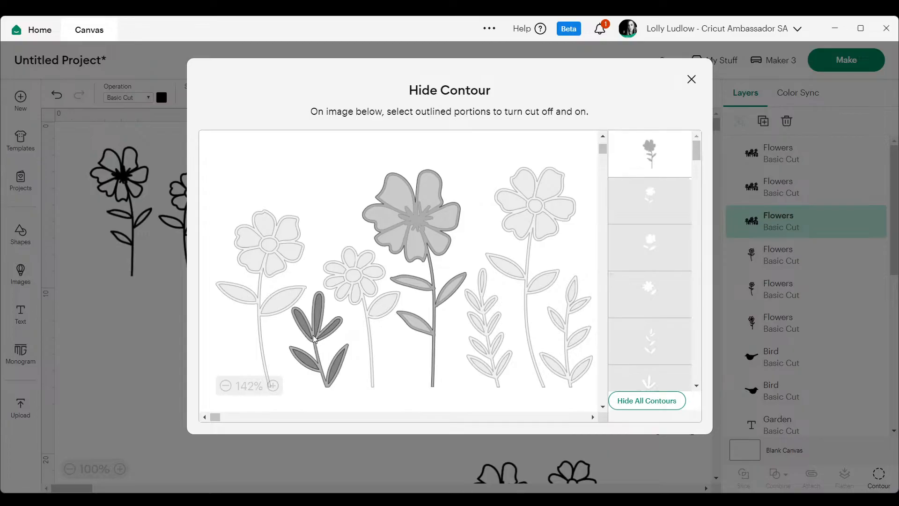
# Hide the large central flower's outline and place the isolated small sprig beside the three separated flowers.
pyautogui.click(649, 148)
pyautogui.click(691, 79)
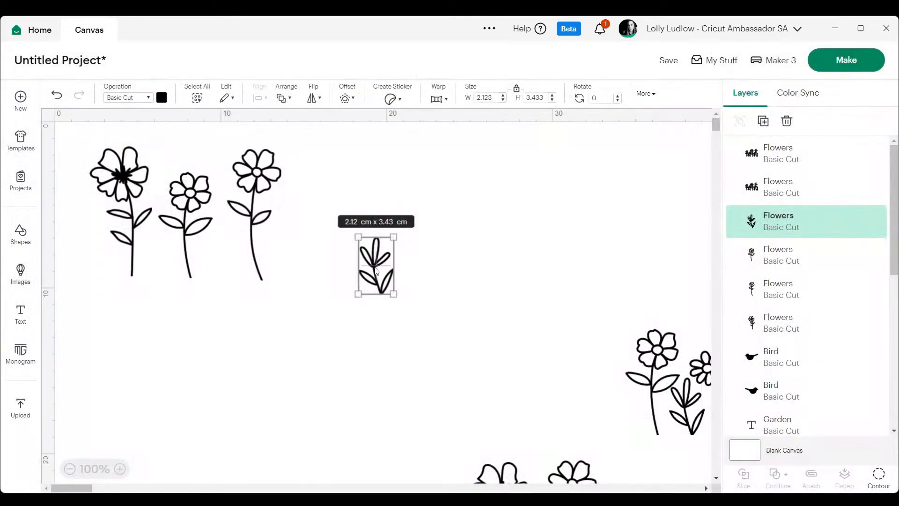
pyautogui.moveTo(376, 271); pyautogui.dragTo(313, 243)
# Bring the next flowers image closer, hide all its contours, and turn the many-leaved sprig's leaf cutouts and outline back on.
pyautogui.moveTo(688, 411); pyautogui.dragTo(407, 258)
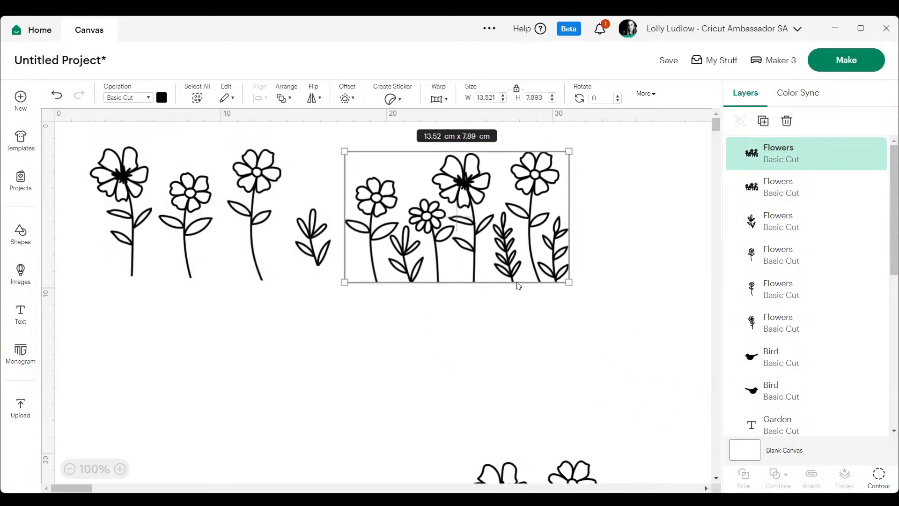
pyautogui.click(879, 476)
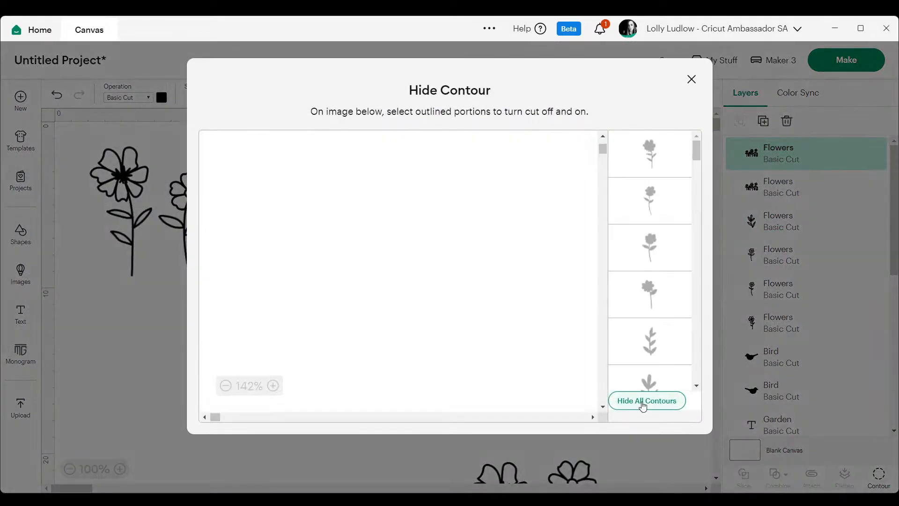
pyautogui.click(642, 401)
pyautogui.click(490, 306)
pyautogui.click(484, 282)
pyautogui.click(474, 297)
pyautogui.click(480, 325)
pyautogui.click(494, 327)
pyautogui.click(484, 347)
pyautogui.click(498, 347)
pyautogui.click(482, 372)
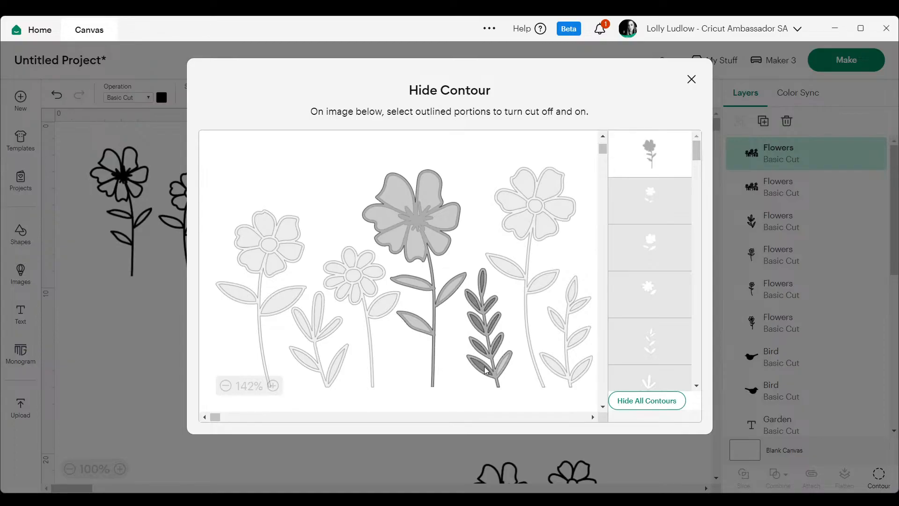
pyautogui.click(500, 365)
# Hide the large central flower's outline and place the isolated many-leaved sprig beside the small sprig.
pyautogui.click(454, 217)
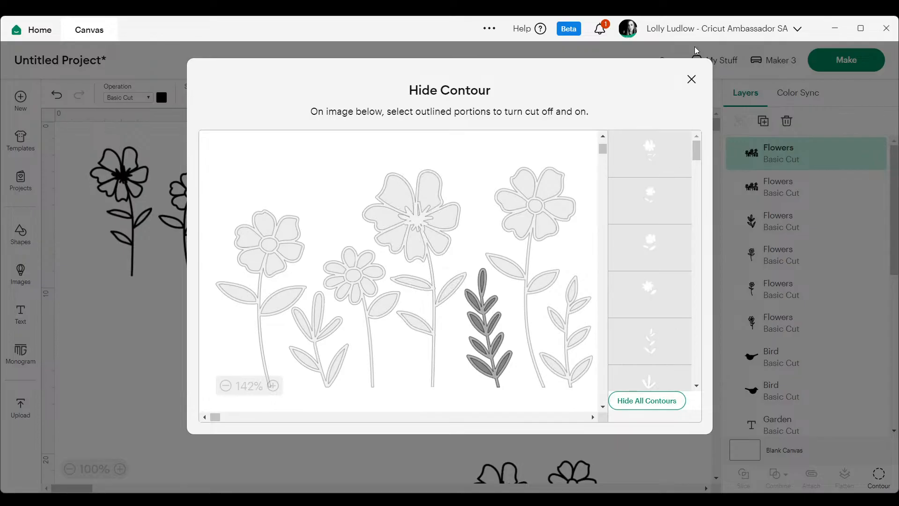
pyautogui.click(691, 80)
pyautogui.moveTo(511, 258); pyautogui.dragTo(358, 244)
# Bring the last flowers image closer, hide all contours except the rightmost sprig's upper leaves, and hide the large central flower's outline.
pyautogui.moveTo(583, 481); pyautogui.dragTo(584, 199)
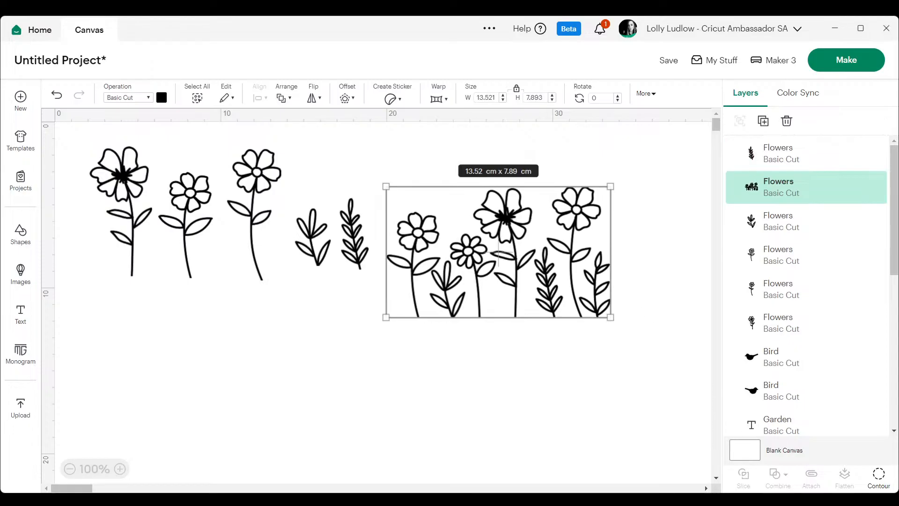
pyautogui.click(879, 489)
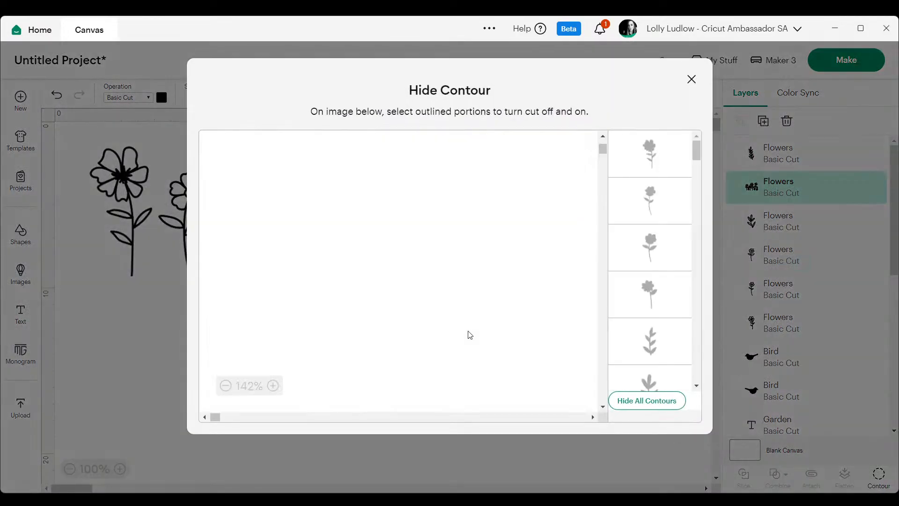
pyautogui.click(646, 401)
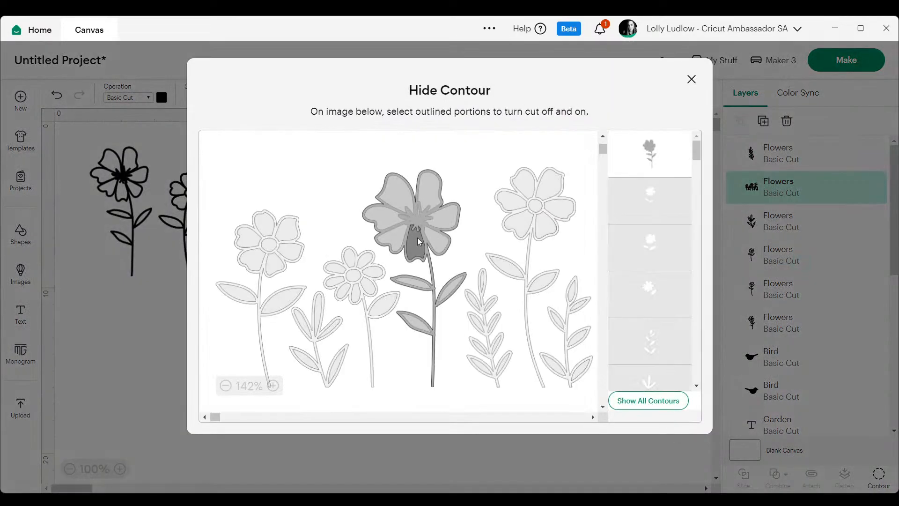
pyautogui.click(418, 225)
pyautogui.click(571, 292)
pyautogui.click(579, 306)
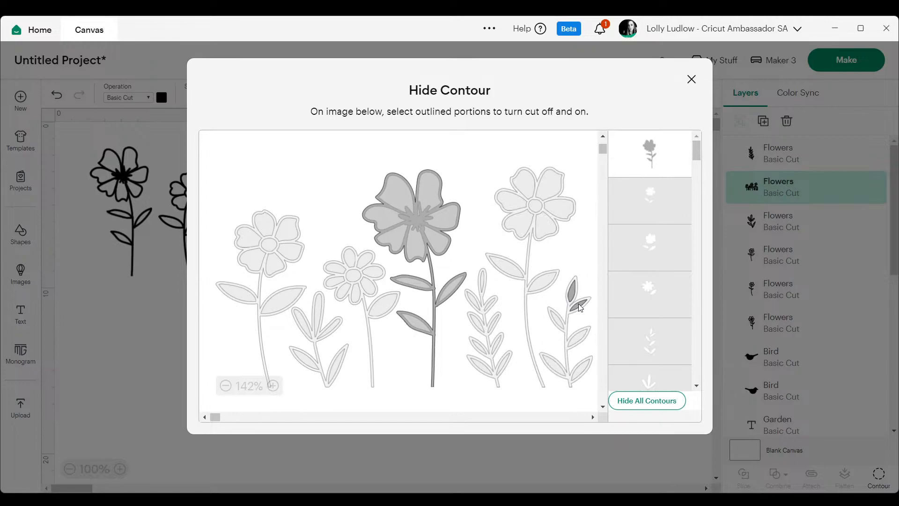
pyautogui.click(555, 319)
pyautogui.click(654, 146)
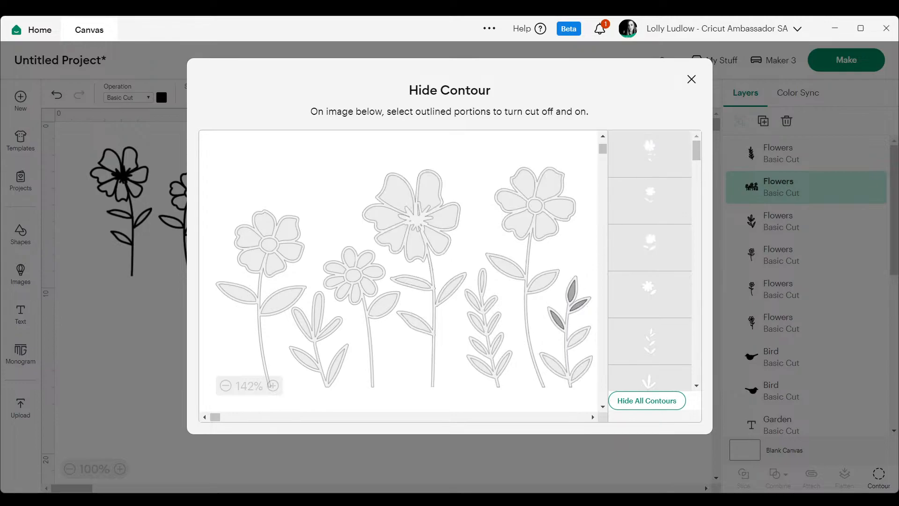
# Turn the rightmost sprig's lower leaves back on and place the isolated sprig beside the other two.
pyautogui.click(579, 338)
pyautogui.click(580, 367)
pyautogui.click(555, 368)
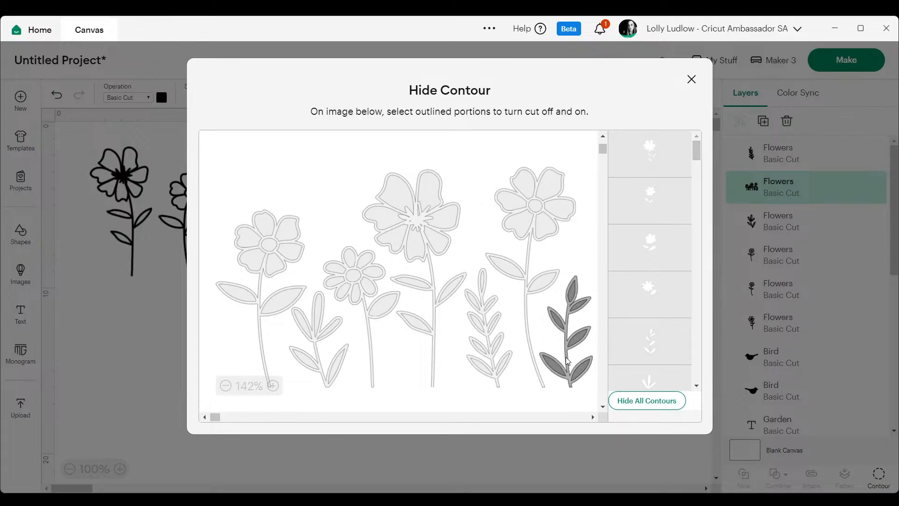
pyautogui.click(566, 358)
pyautogui.click(690, 79)
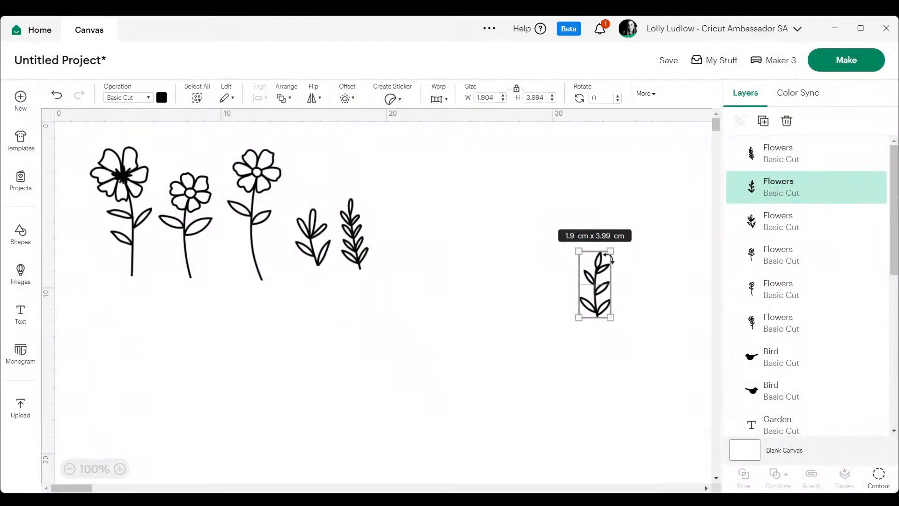
pyautogui.moveTo(599, 285); pyautogui.dragTo(403, 239)
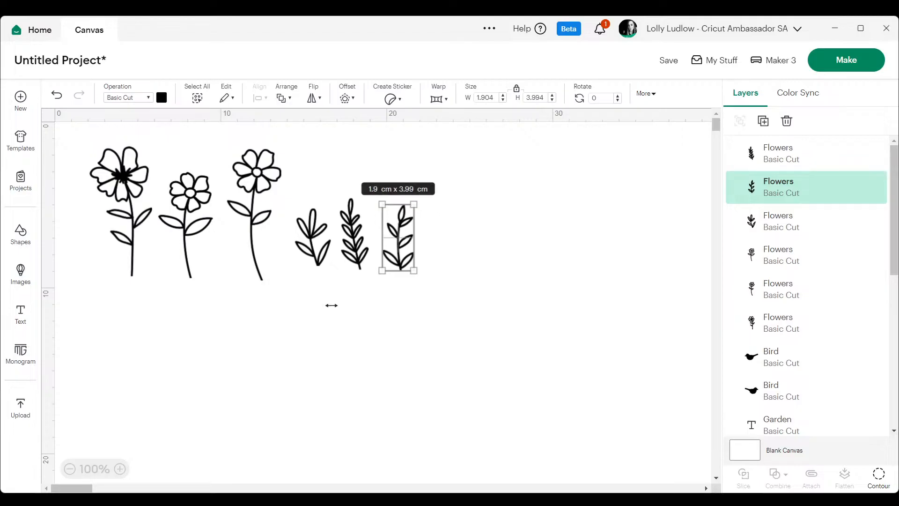
# Select the whole fence design with its extra rectangles and move it directly below the row of separated flowers.
pyautogui.click(70, 469)
pyautogui.click(73, 472)
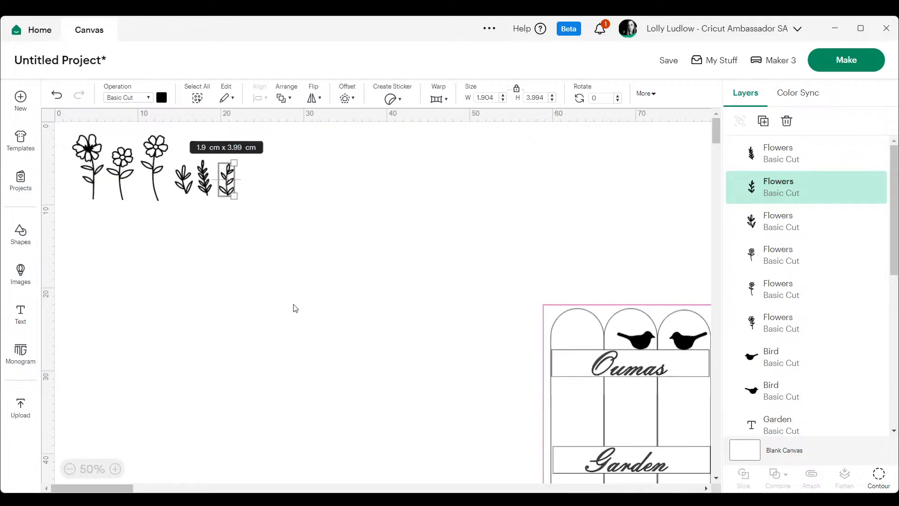
pyautogui.click(69, 468)
pyautogui.moveTo(253, 169); pyautogui.dragTo(545, 420)
pyautogui.moveTo(370, 271); pyautogui.dragTo(145, 230)
pyautogui.click(114, 469)
pyautogui.click(114, 469)
pyautogui.click(115, 469)
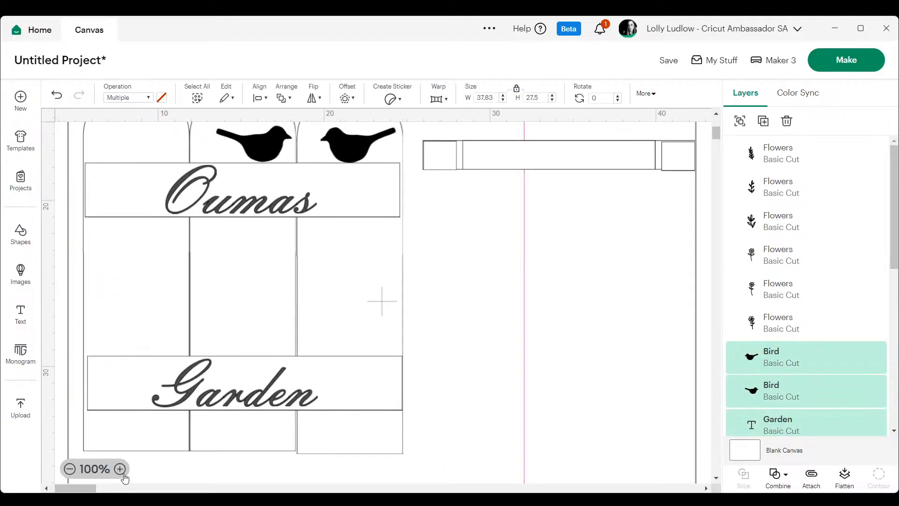
pyautogui.click(70, 469)
pyautogui.click(69, 469)
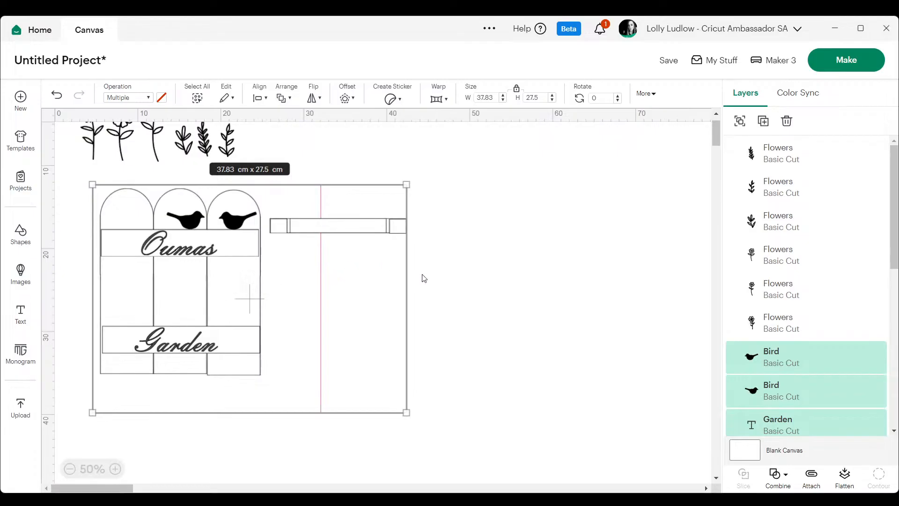
pyautogui.click(487, 263)
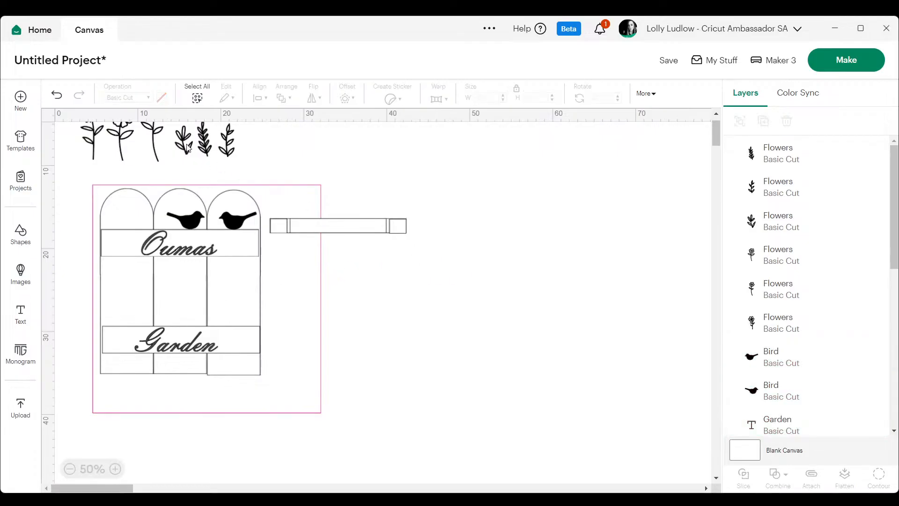
# Place the leafy sprigs along the "Garden" crossbar and the smallest flower on the left fence board.
pyautogui.moveTo(231, 151); pyautogui.dragTo(110, 319)
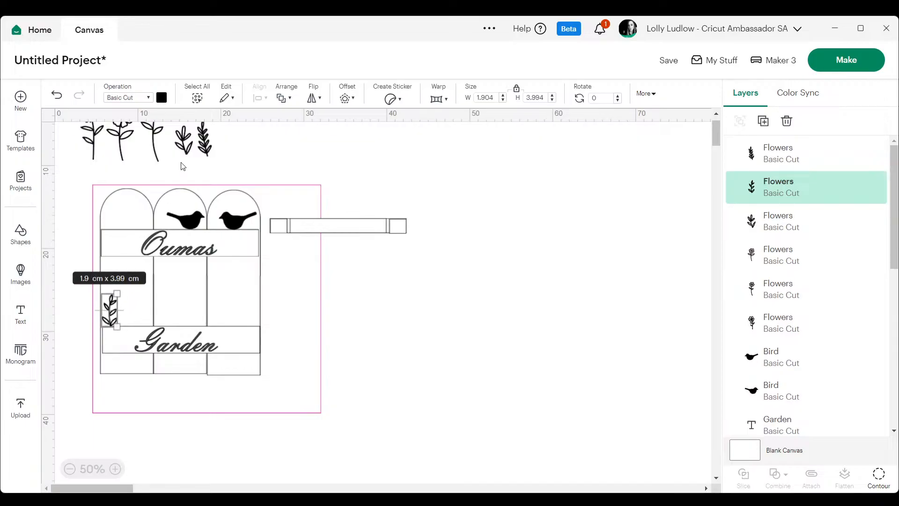
pyautogui.moveTo(204, 150); pyautogui.dragTo(246, 314)
pyautogui.moveTo(122, 143); pyautogui.dragTo(134, 294)
# Place the large flower on the middle fence board and the remaining tall flower on the right board, between the crossbars.
pyautogui.moveTo(93, 132); pyautogui.dragTo(169, 310)
pyautogui.click(289, 312)
pyautogui.moveTo(219, 285); pyautogui.dragTo(184, 281)
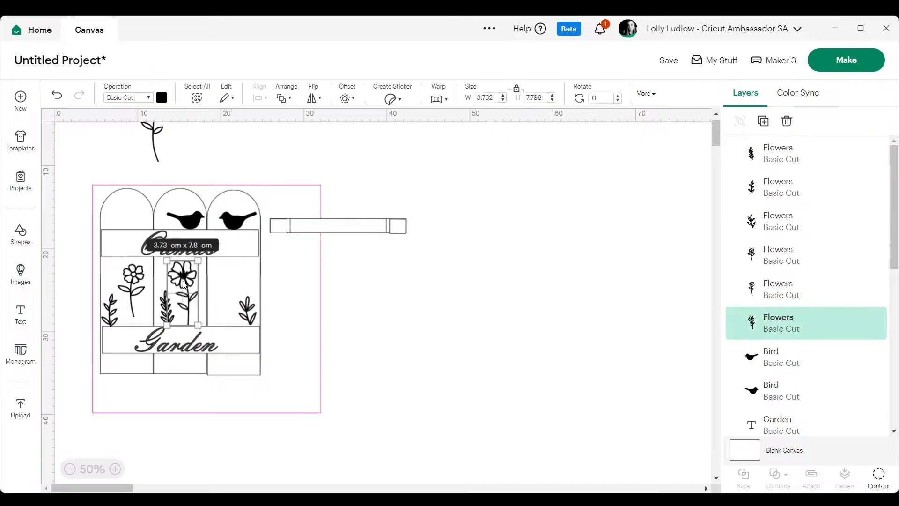
pyautogui.click(518, 255)
pyautogui.moveTo(154, 139); pyautogui.dragTo(225, 305)
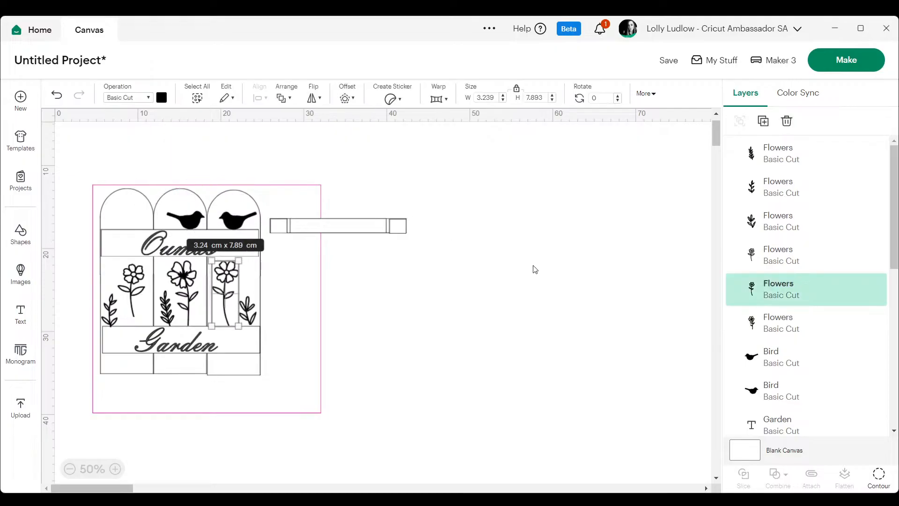
pyautogui.click(520, 276)
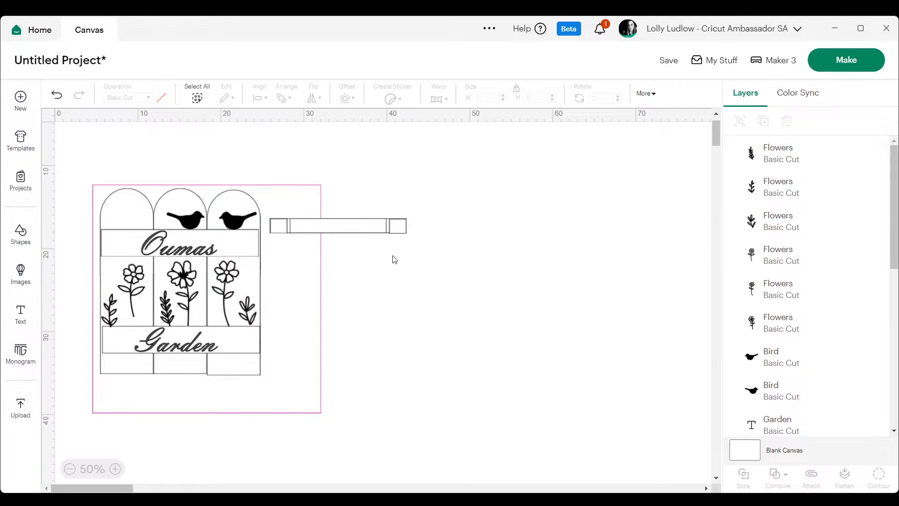
# Fine-tune the positions of the three flowers so each sits centrally on its own fence board.
pyautogui.click(132, 290)
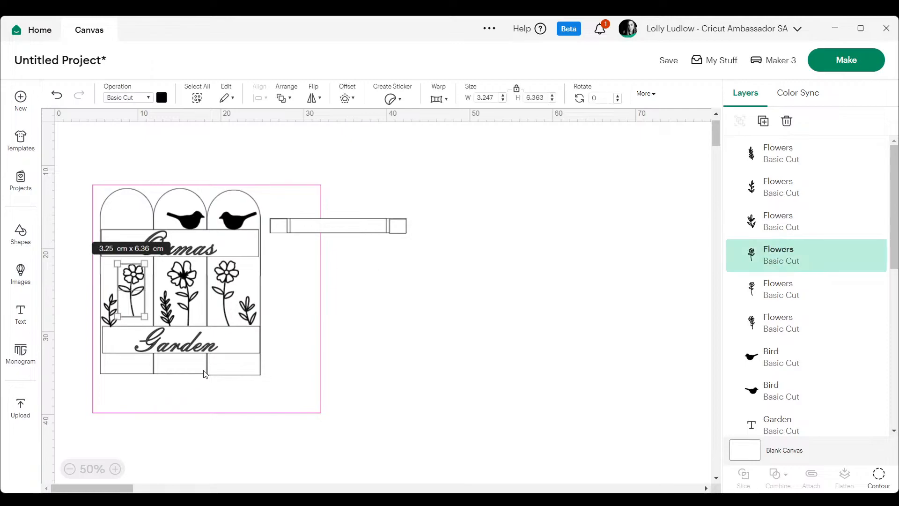
pyautogui.click(115, 468)
pyautogui.click(115, 468)
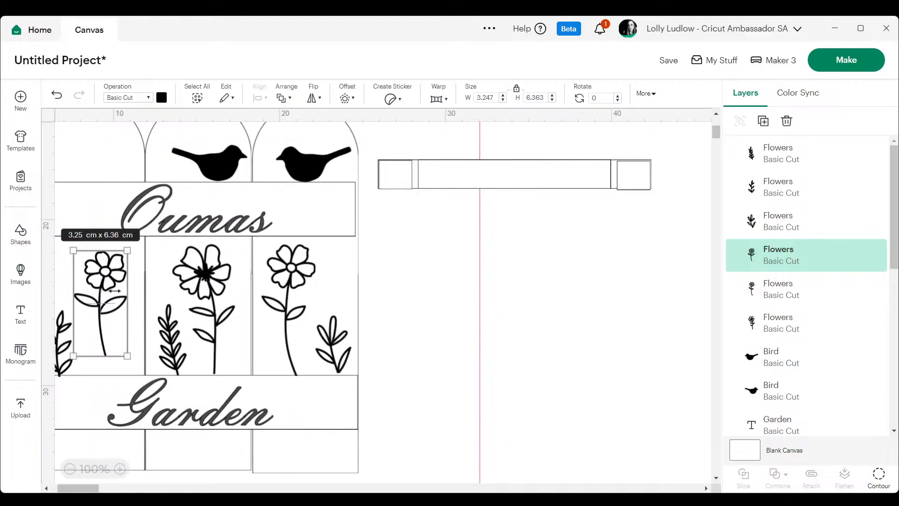
pyautogui.moveTo(115, 290); pyautogui.dragTo(112, 290)
pyautogui.moveTo(221, 294); pyautogui.dragTo(209, 284)
pyautogui.moveTo(294, 287); pyautogui.dragTo(300, 281)
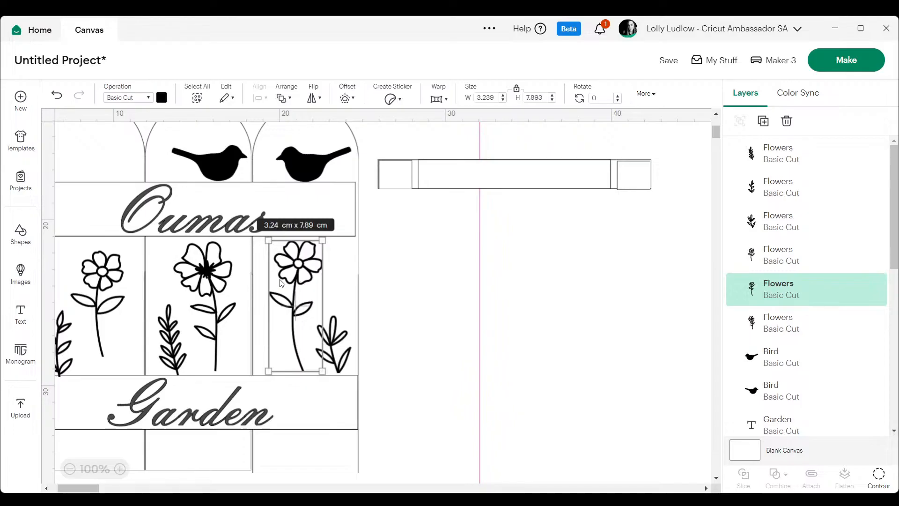
# Select all three flowers and weld them into one shape.
pyautogui.keyDown('shift'); pyautogui.click(206, 271); pyautogui.keyUp('shift')
pyautogui.keyDown('shift'); pyautogui.click(105, 279); pyautogui.keyUp('shift')
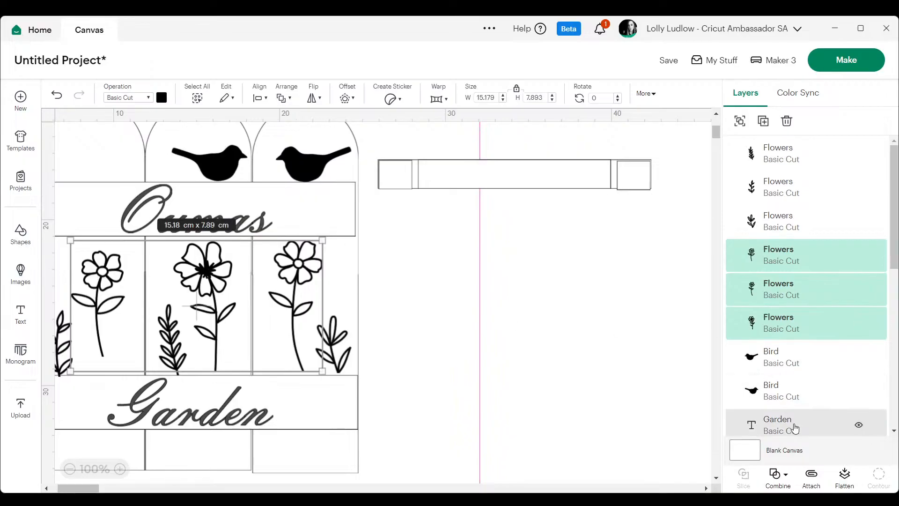
pyautogui.click(775, 474)
pyautogui.click(792, 346)
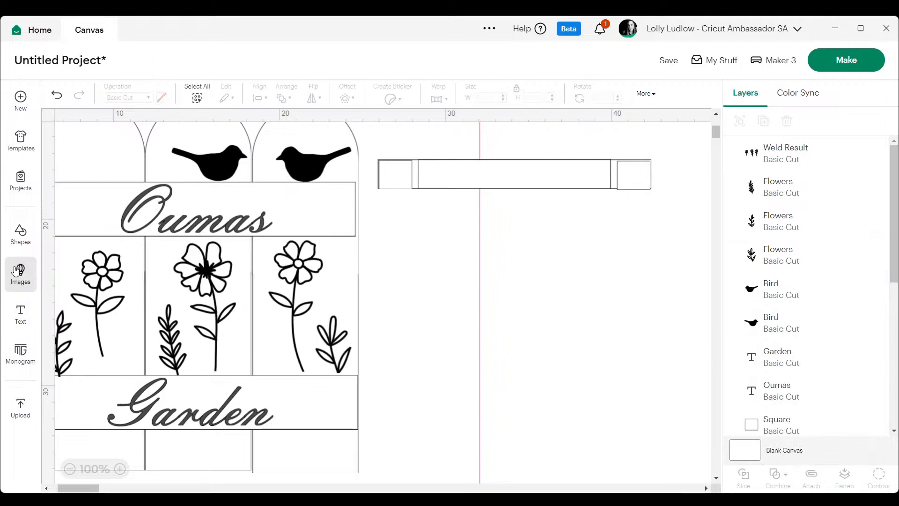
# Add a square and stretch it into a bar about 16.85 by 3.18 cm over the flower stems, directly above the "Garden" crossbar.
pyautogui.click(20, 233)
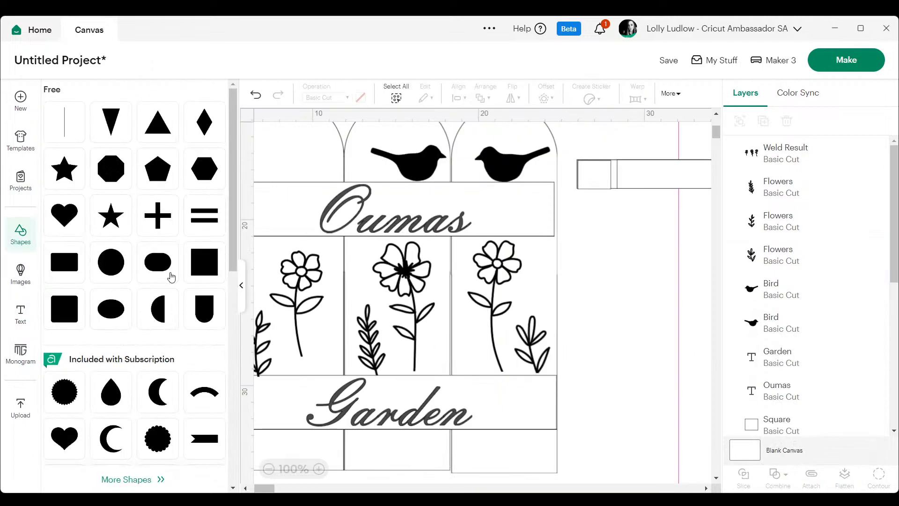
pyautogui.click(204, 262)
pyautogui.click(239, 293)
pyautogui.moveTo(124, 201); pyautogui.dragTo(116, 352)
pyautogui.moveTo(113, 293); pyautogui.dragTo(341, 359)
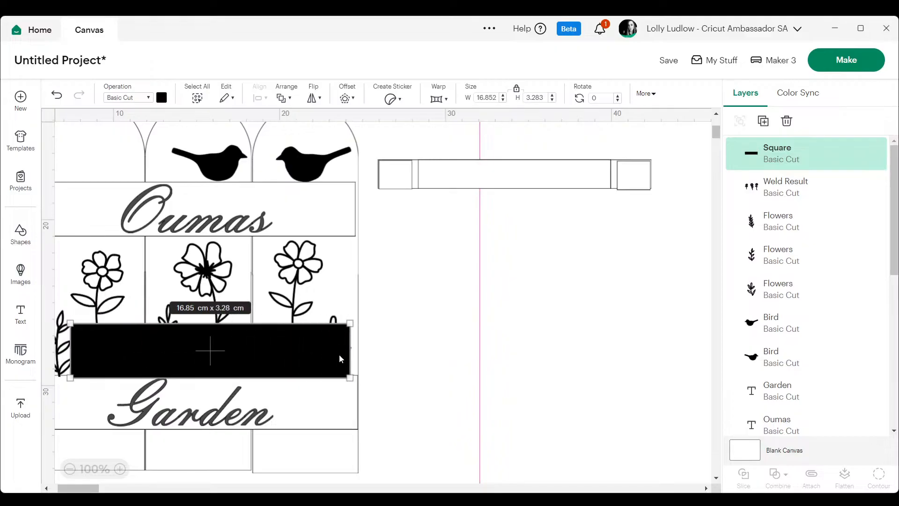
pyautogui.click(582, 291)
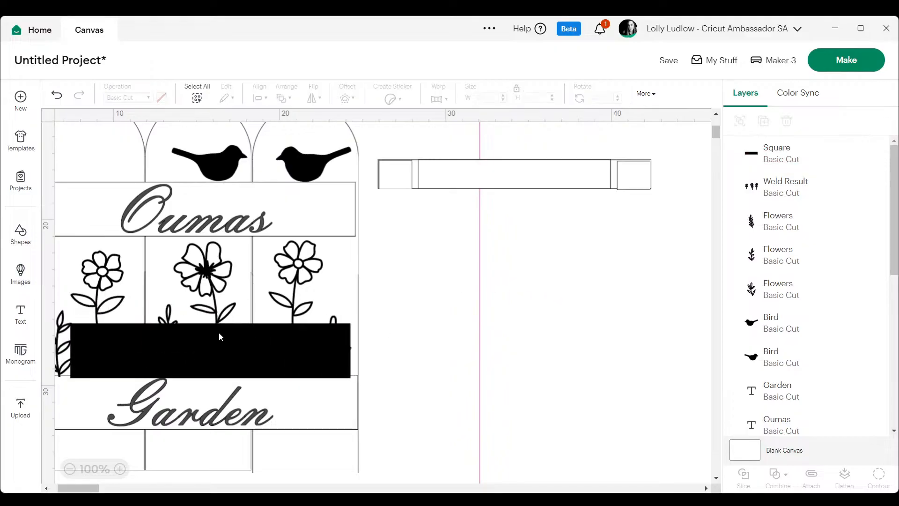
pyautogui.click(293, 347)
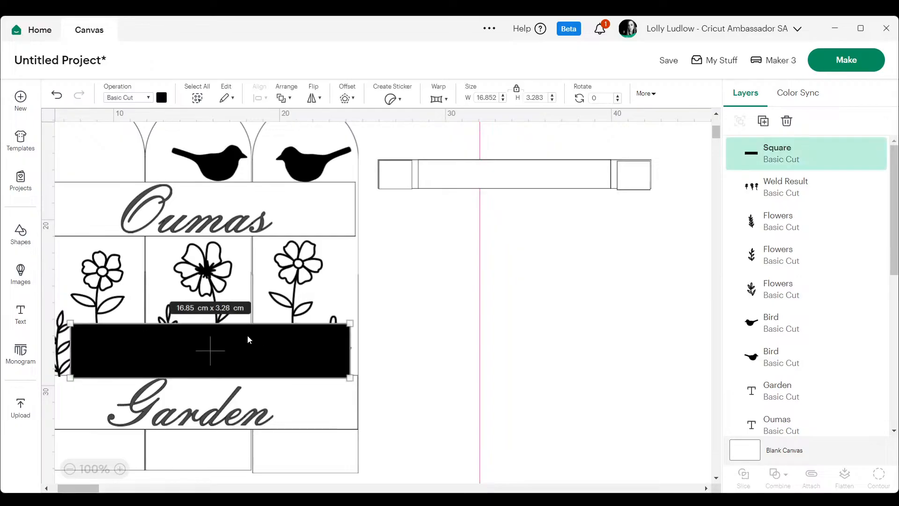
pyautogui.moveTo(251, 323); pyautogui.dragTo(251, 320)
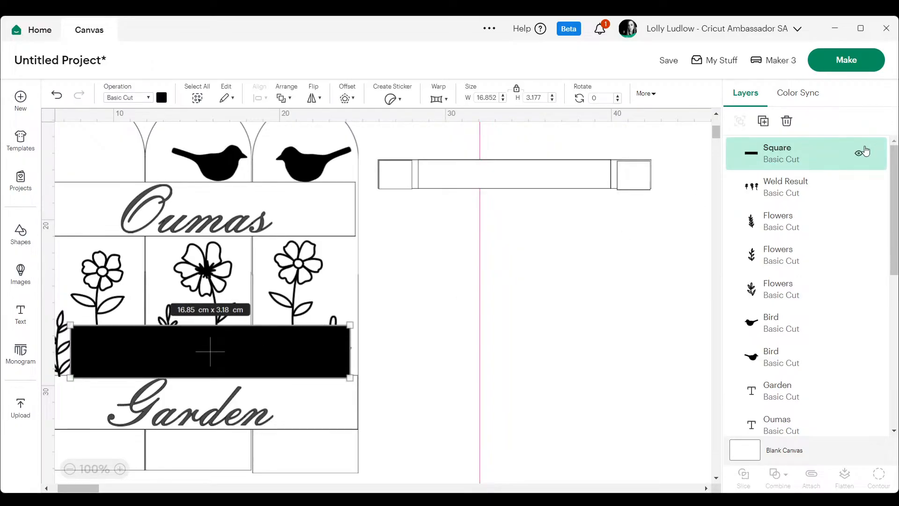
# Slice the welded flowers with the black bar, then delete the bar and the cut-off lower stem pieces.
pyautogui.keyDown('shift'); pyautogui.click(795, 186); pyautogui.keyUp('shift')
pyautogui.click(744, 477)
pyautogui.click(780, 193)
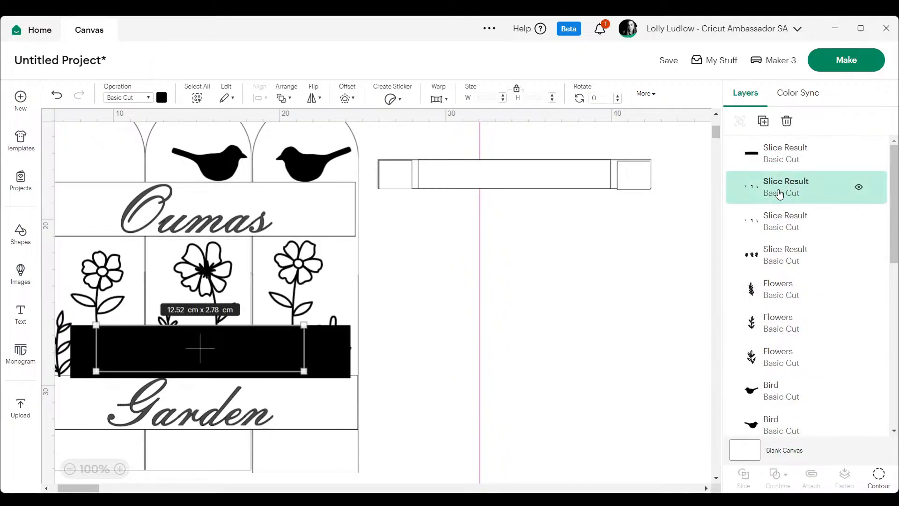
pyautogui.press('Delete')
pyautogui.click(787, 153)
pyautogui.press('Delete')
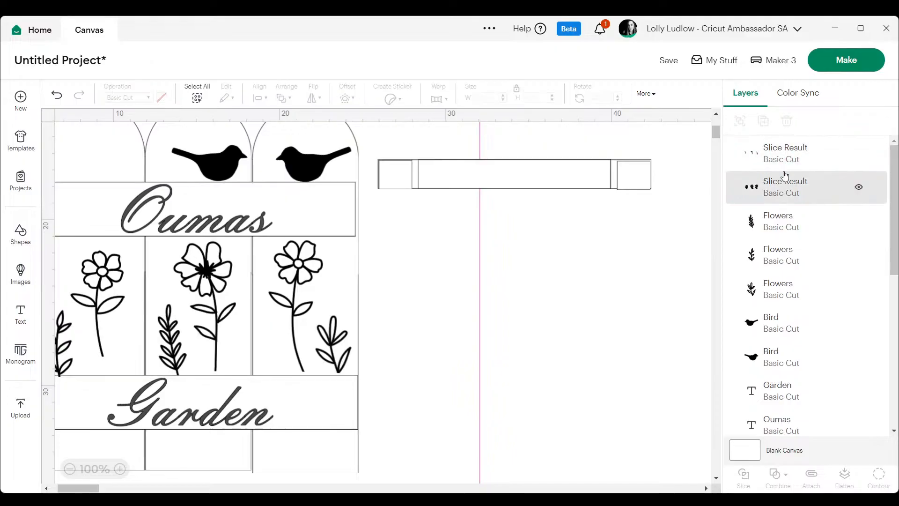
pyautogui.click(772, 149)
pyautogui.press('Delete')
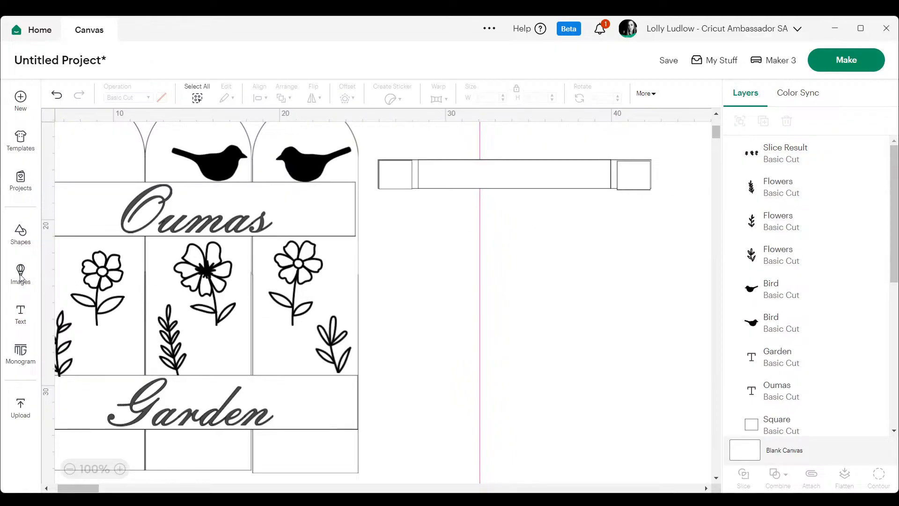
# Add a text in the Amertha font on the empty canvas beside the fence and enter the first child's name.
pyautogui.click(26, 321)
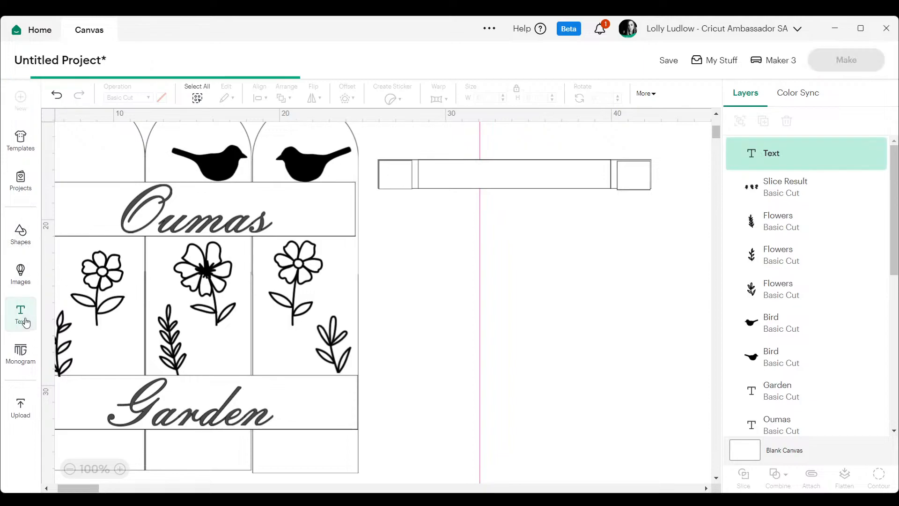
pyautogui.click(106, 130)
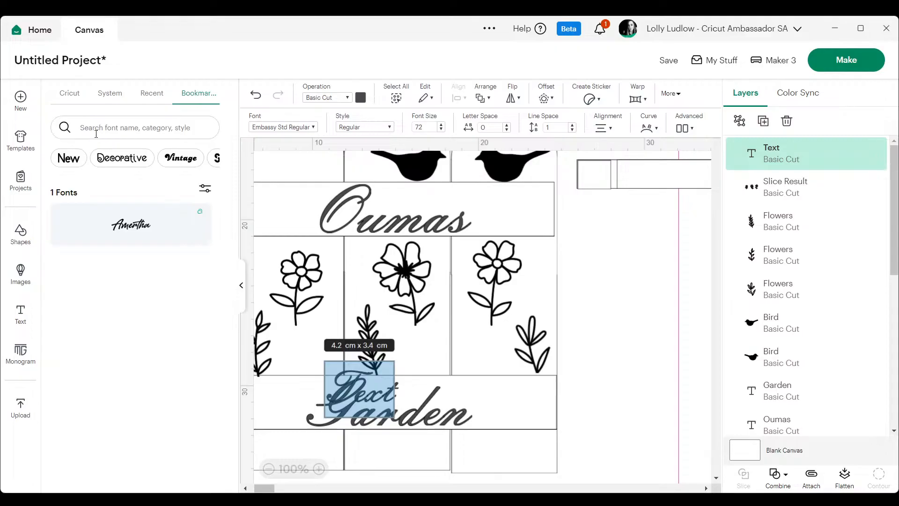
pyautogui.click(127, 238)
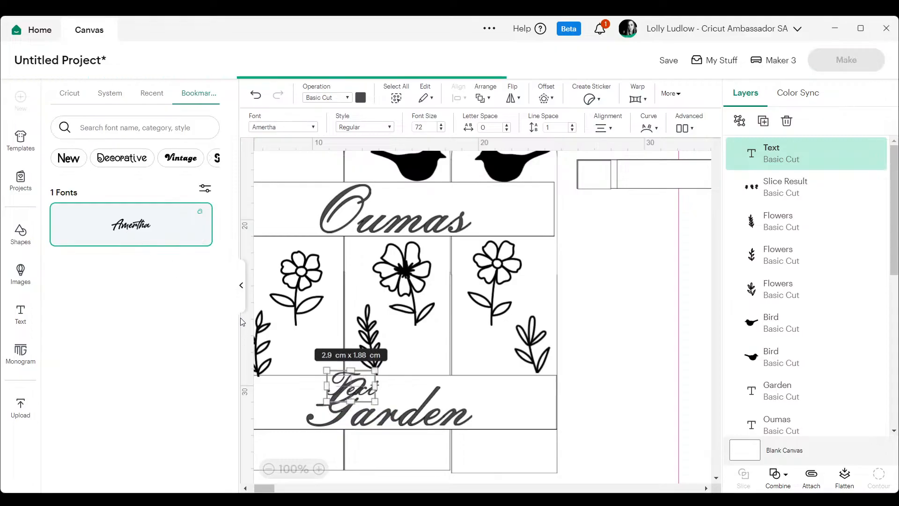
pyautogui.click(241, 287)
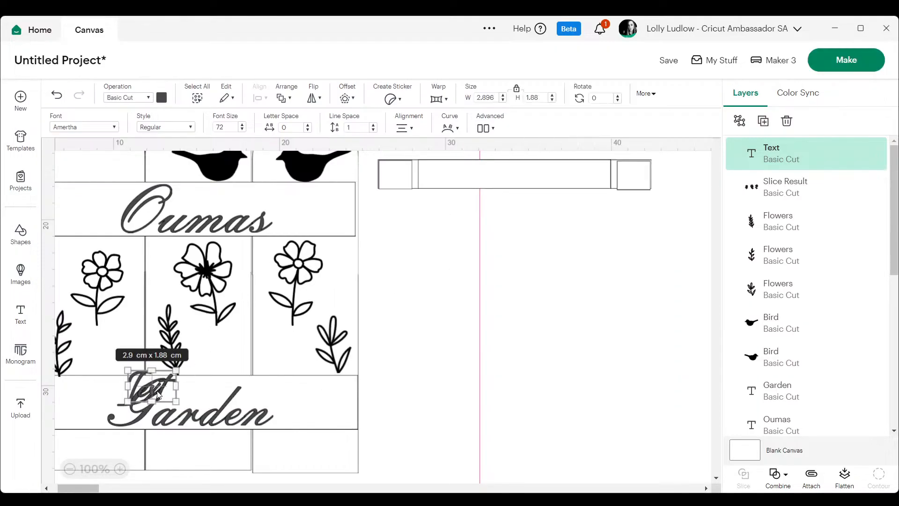
pyautogui.click(632, 338)
pyautogui.moveTo(180, 393); pyautogui.dragTo(521, 307)
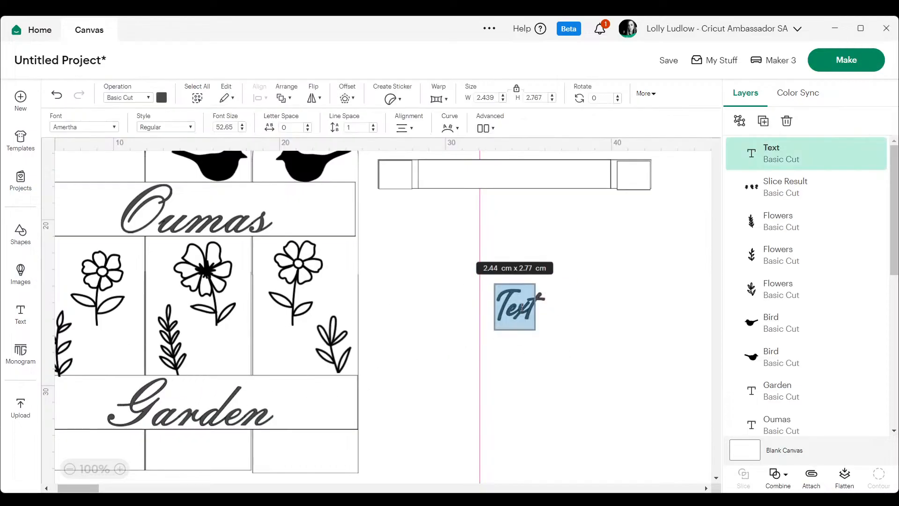
pyautogui.write('Skyla')
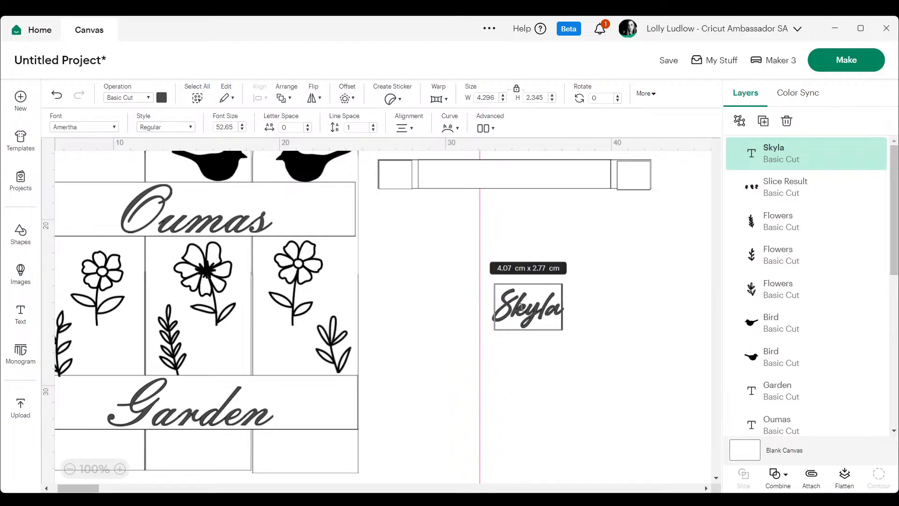
# Duplicate the name text, place the copy directly below it, and change it to the second name.
pyautogui.rightClick(527, 305)
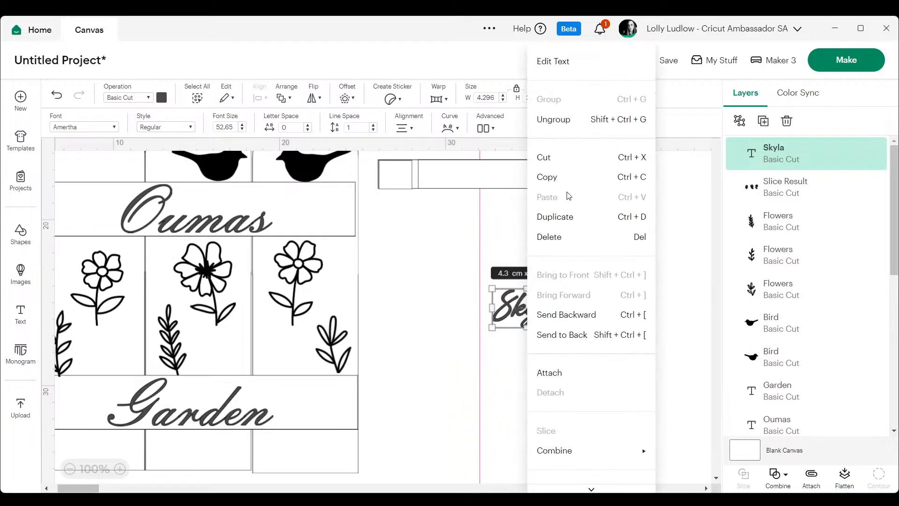
pyautogui.click(573, 228)
pyautogui.moveTo(536, 327); pyautogui.dragTo(533, 359)
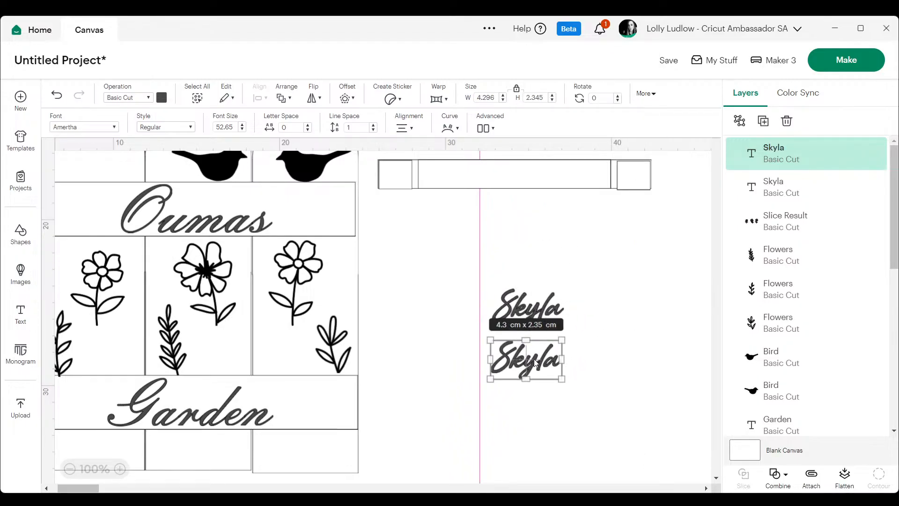
pyautogui.write('Kingston')
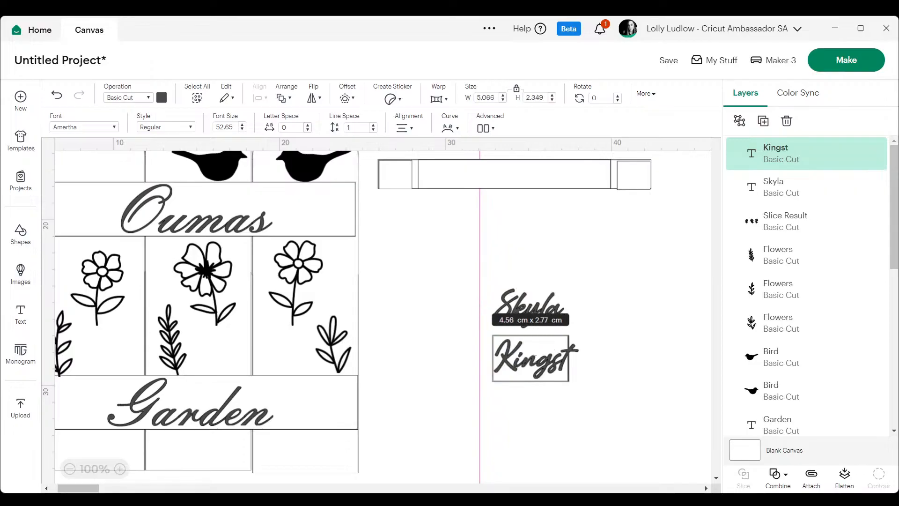
pyautogui.click(608, 275)
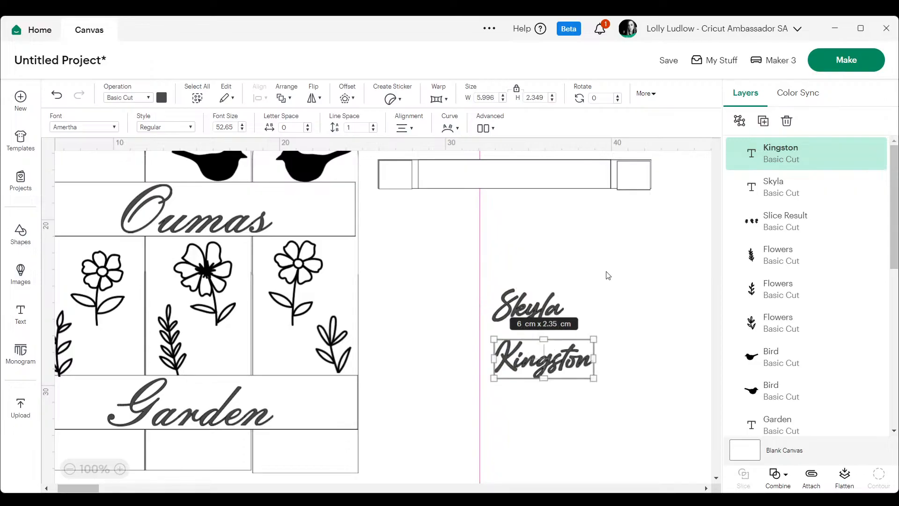
# Duplicate the second name, change the copy to the third name, and place it below the other two.
pyautogui.rightClick(553, 360)
pyautogui.click(600, 215)
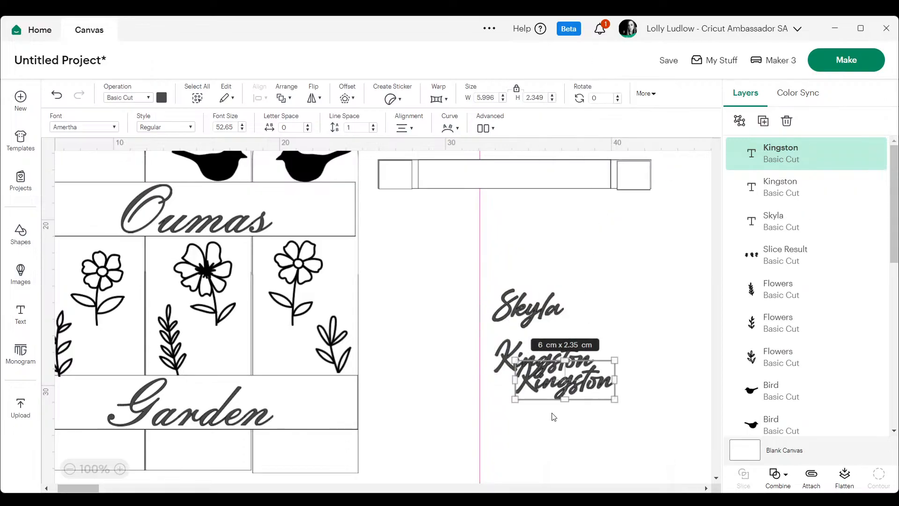
pyautogui.doubleClick(577, 386)
pyautogui.hotkey('ctrl', 'a')
pyautogui.write('Ryleigh')
pyautogui.click(611, 318)
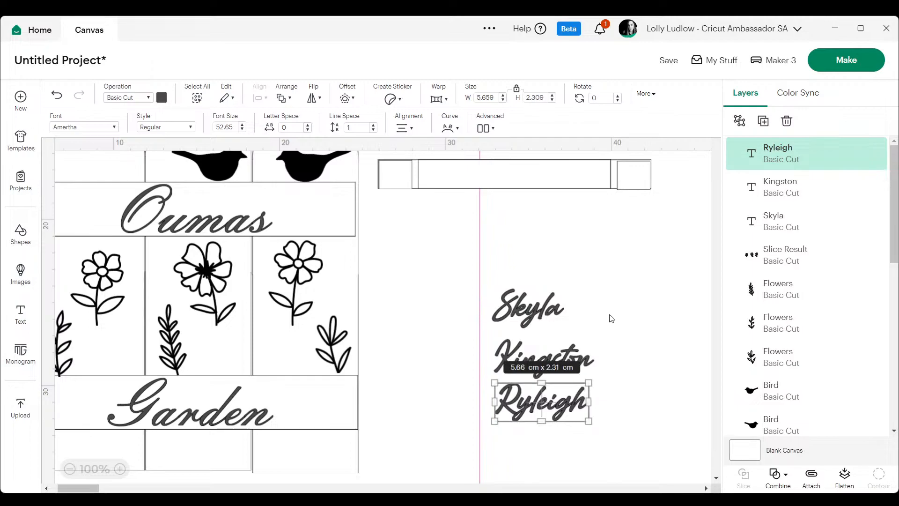
# Move the three names onto the fence, one on each board below its flower.
pyautogui.moveTo(522, 319); pyautogui.dragTo(301, 357)
pyautogui.moveTo(585, 370); pyautogui.dragTo(276, 360)
pyautogui.moveTo(560, 400); pyautogui.dragTo(137, 316)
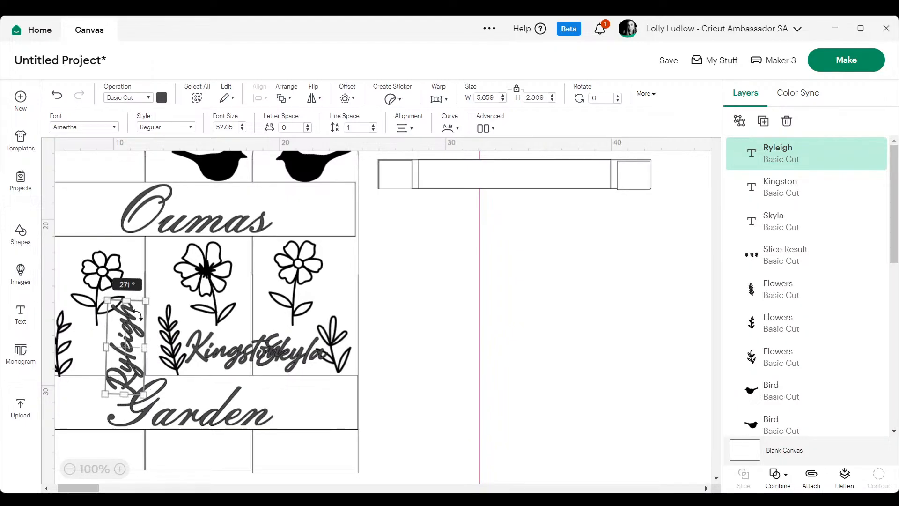
# Stand the left board's name upright at about 270°, scale it to about 3.13 by 1.28 cm, and align it under the cut flower stem.
pyautogui.moveTo(139, 316); pyautogui.dragTo(124, 343)
pyautogui.click(629, 340)
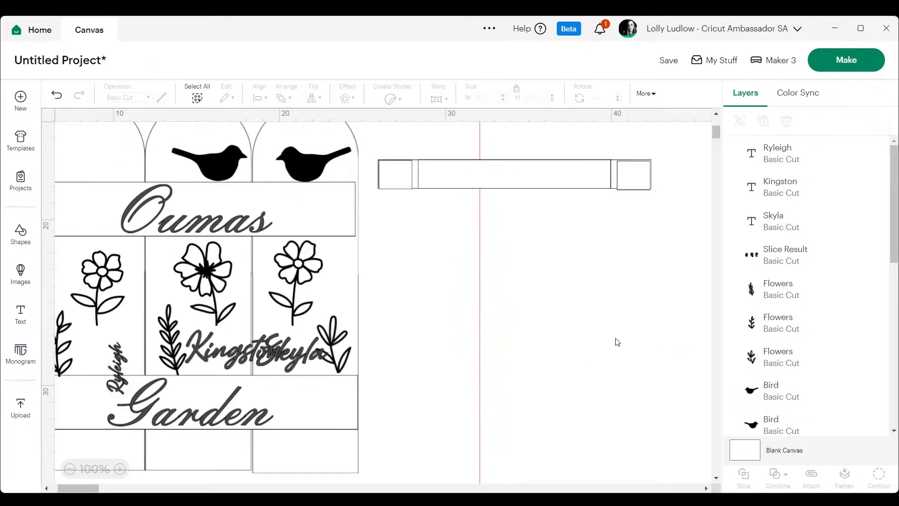
pyautogui.moveTo(124, 368); pyautogui.dragTo(97, 349)
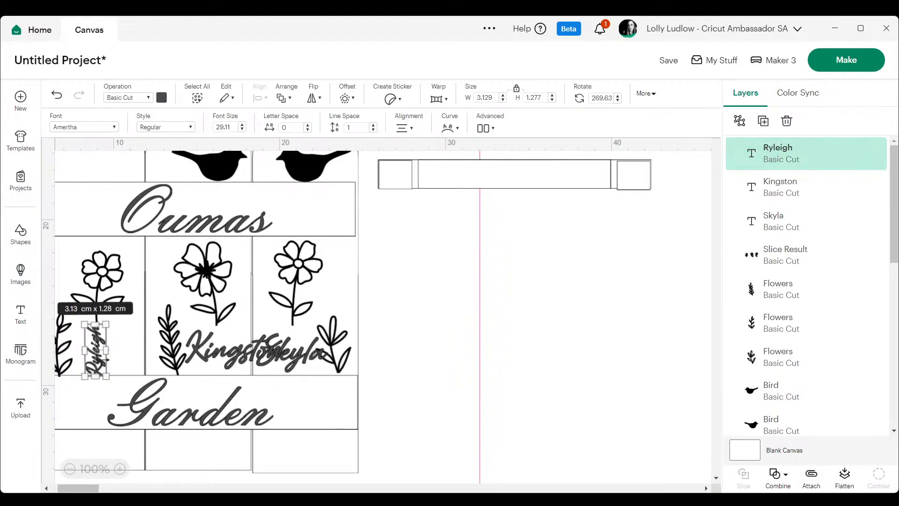
pyautogui.click(578, 313)
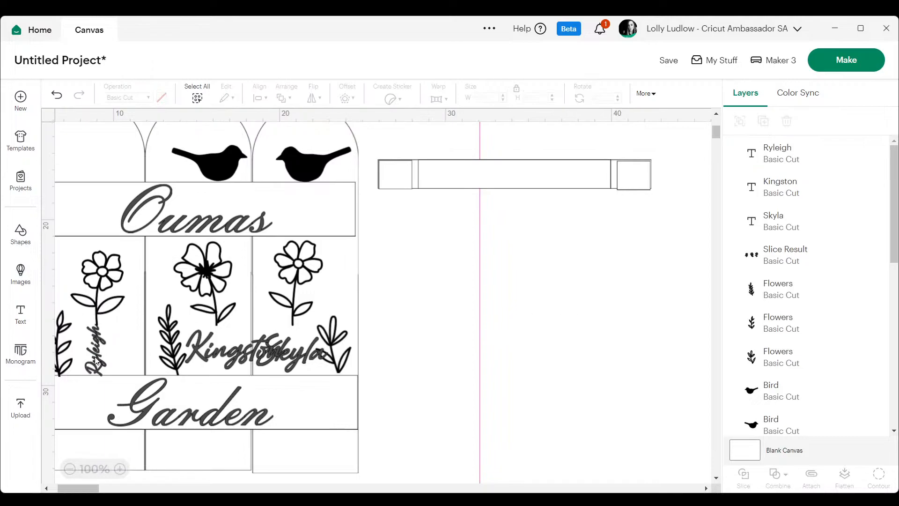
pyautogui.moveTo(95, 358); pyautogui.dragTo(102, 340)
pyautogui.click(459, 330)
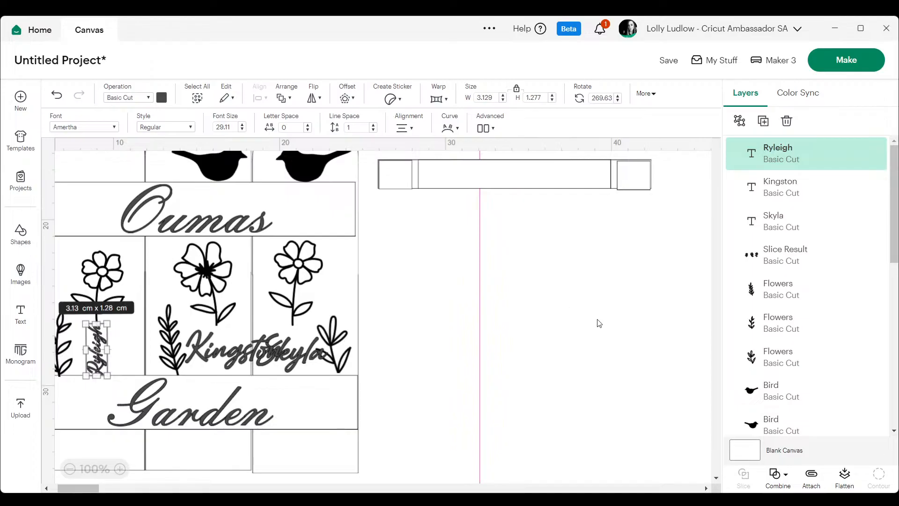
pyautogui.click(620, 324)
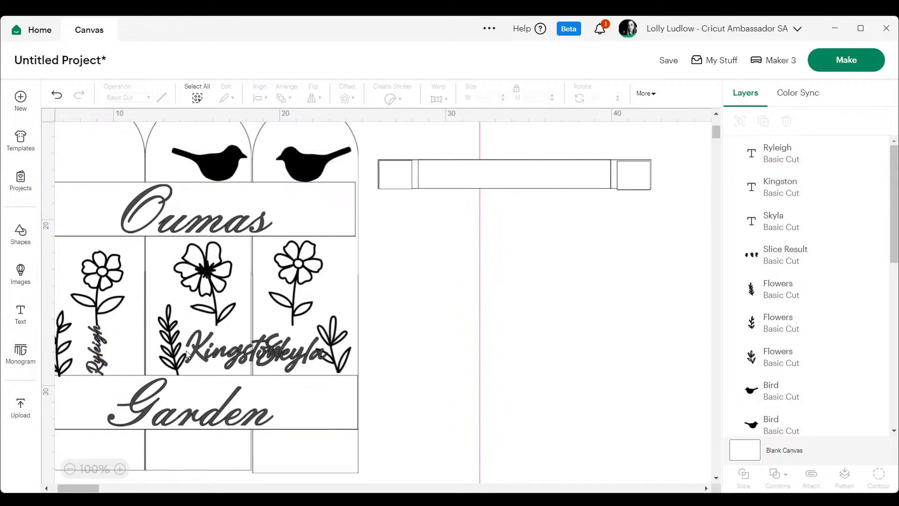
# Rotate the middle board's name to about 270°, shrink it to about 3.32 by 1.54 cm, and place it under the middle flower's stem.
pyautogui.click(231, 350)
pyautogui.moveTo(292, 330); pyautogui.dragTo(228, 342)
pyautogui.click(518, 327)
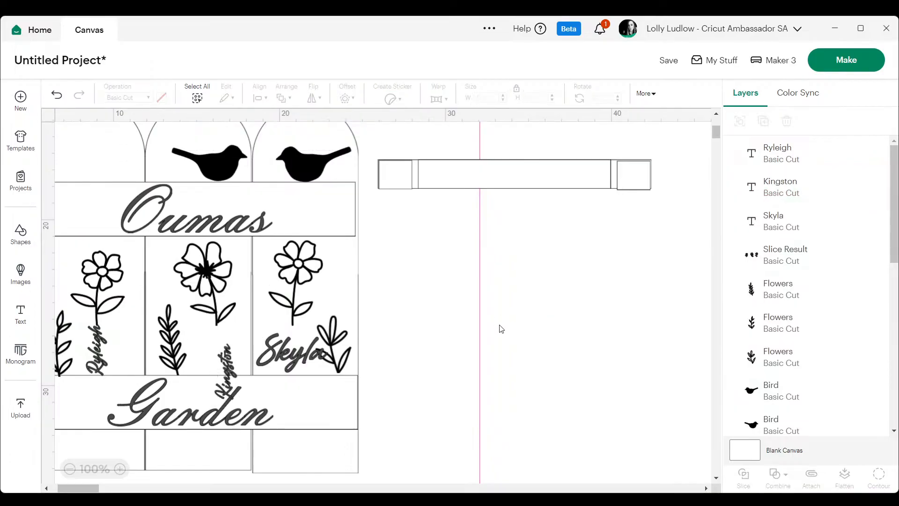
pyautogui.moveTo(228, 368); pyautogui.dragTo(216, 344)
pyautogui.click(584, 308)
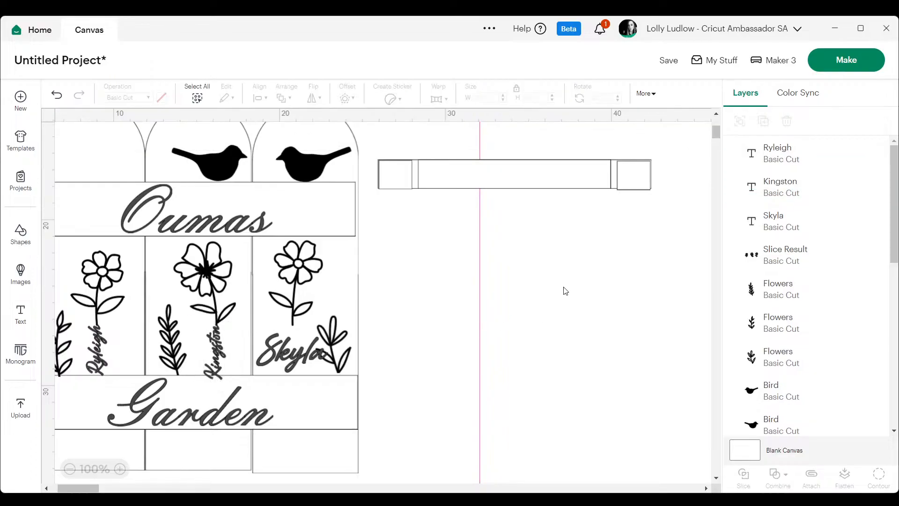
# Shorten the name on the middle board to its first four letters.
pyautogui.doubleClick(216, 358)
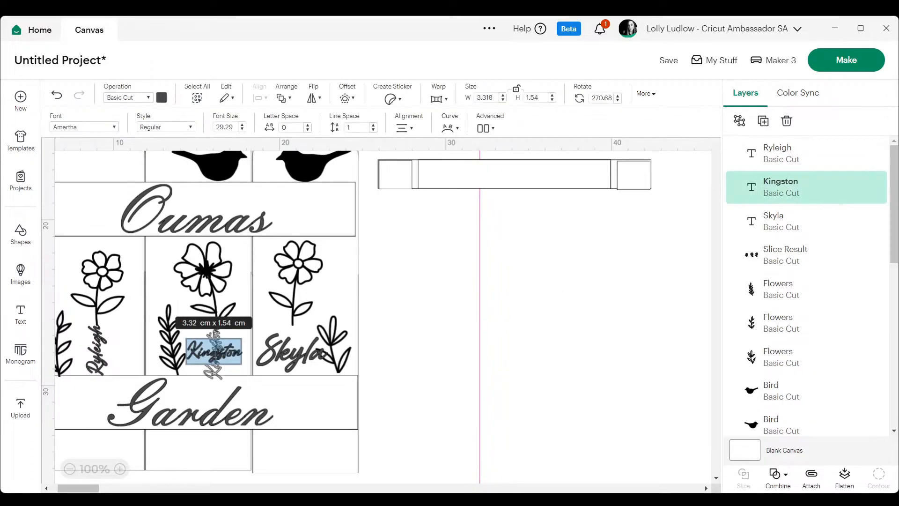
pyautogui.write('King')
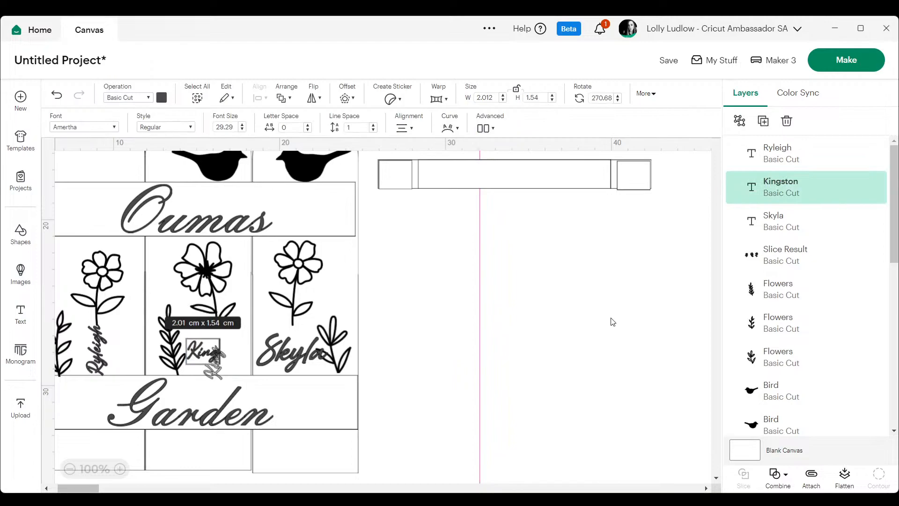
pyautogui.click(612, 321)
# Enlarge the shortened middle name to about 2.99 by 1.91 cm and align it under the middle flower's stem.
pyautogui.moveTo(226, 346); pyautogui.dragTo(225, 367)
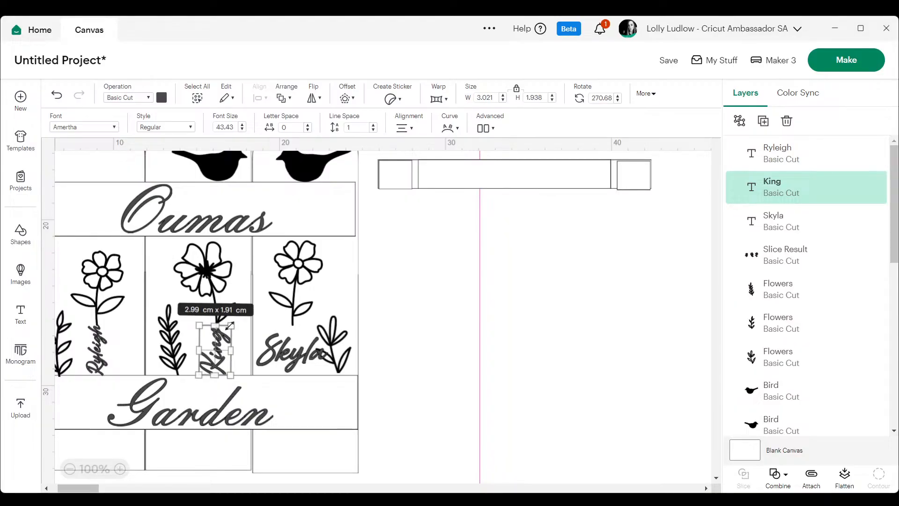
pyautogui.click(584, 306)
pyautogui.moveTo(220, 347); pyautogui.dragTo(219, 346)
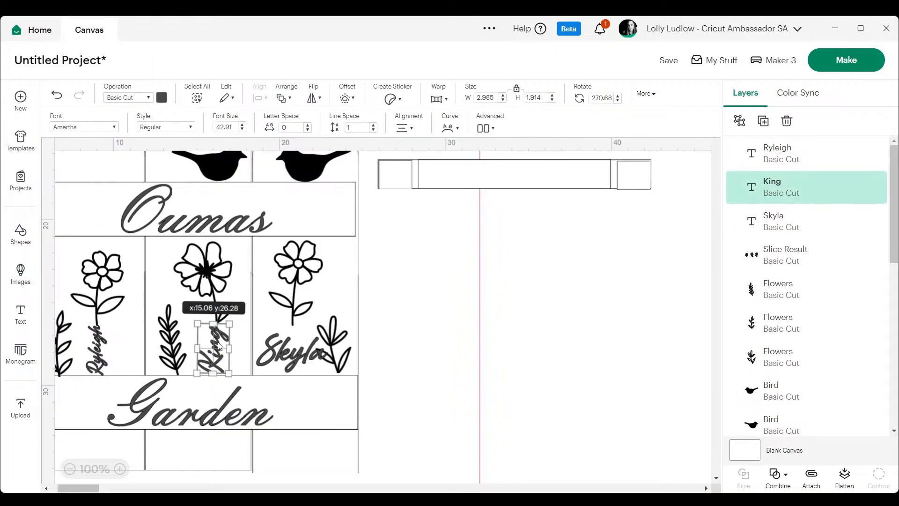
pyautogui.click(566, 303)
pyautogui.moveTo(215, 345); pyautogui.dragTo(226, 349)
pyautogui.click(561, 328)
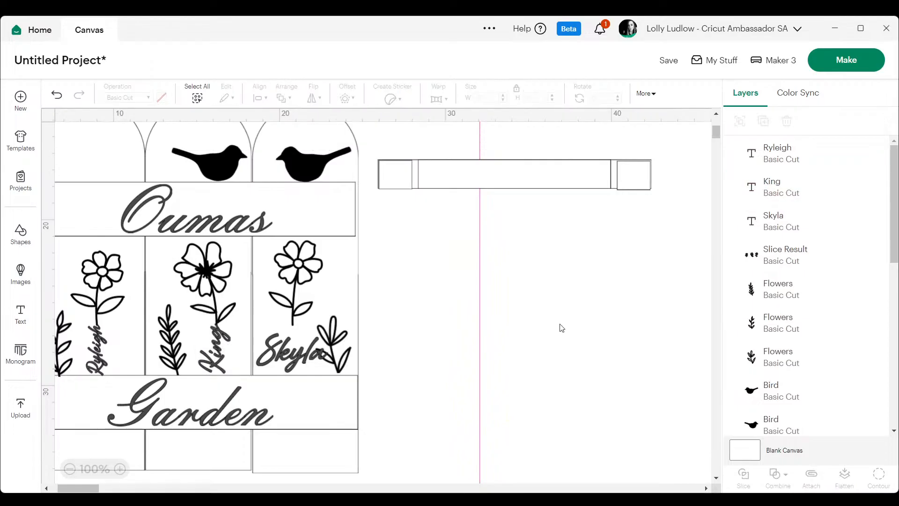
# Rotate the right board's name to about 270°, scale it to about 3.07 by 1.67 cm, and align it under the right flower's stem.
pyautogui.click(310, 362)
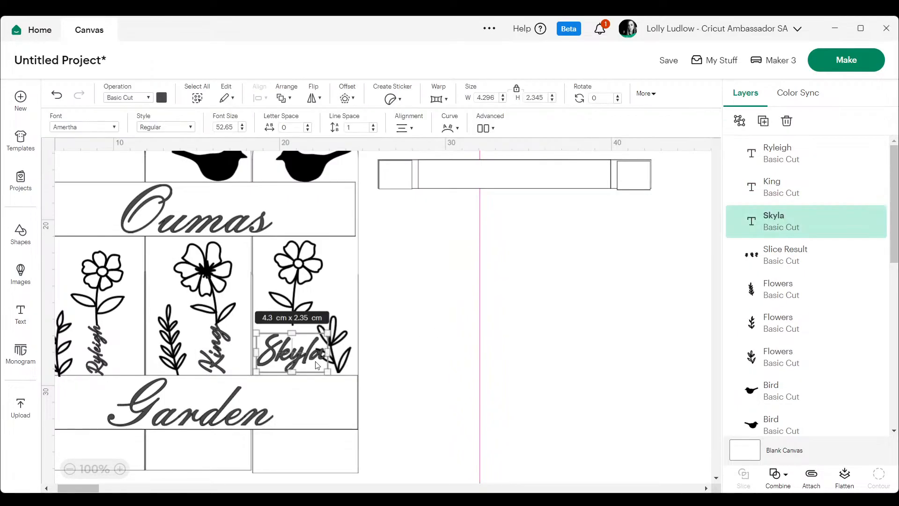
pyautogui.moveTo(329, 372); pyautogui.dragTo(294, 343)
pyautogui.click(296, 371)
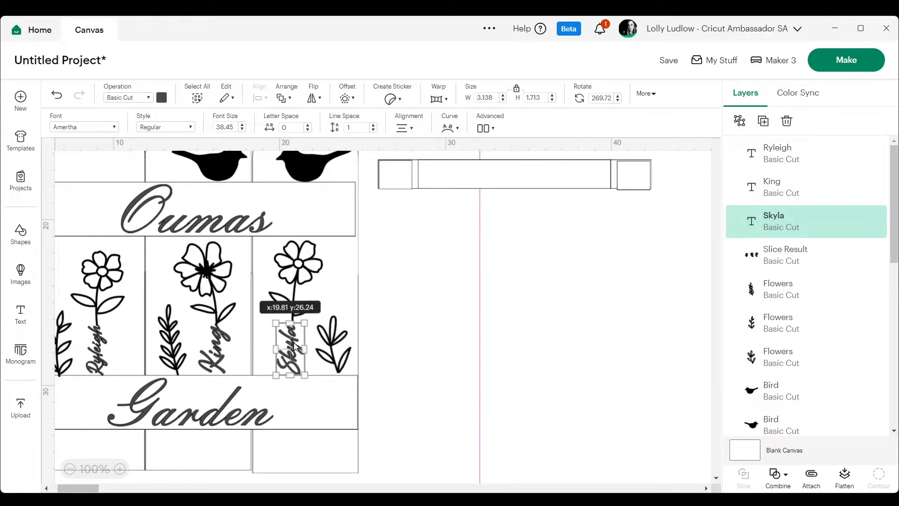
pyautogui.moveTo(305, 376); pyautogui.dragTo(305, 376)
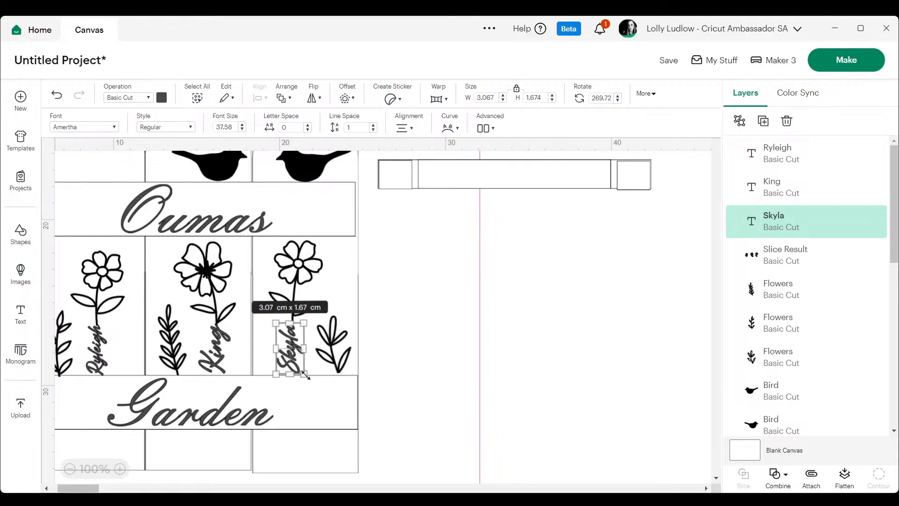
pyautogui.click(581, 318)
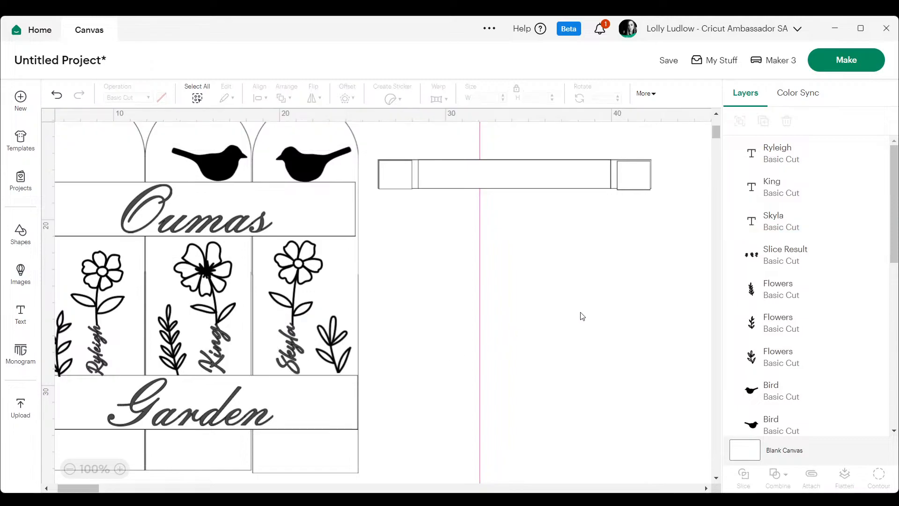
pyautogui.click(296, 347)
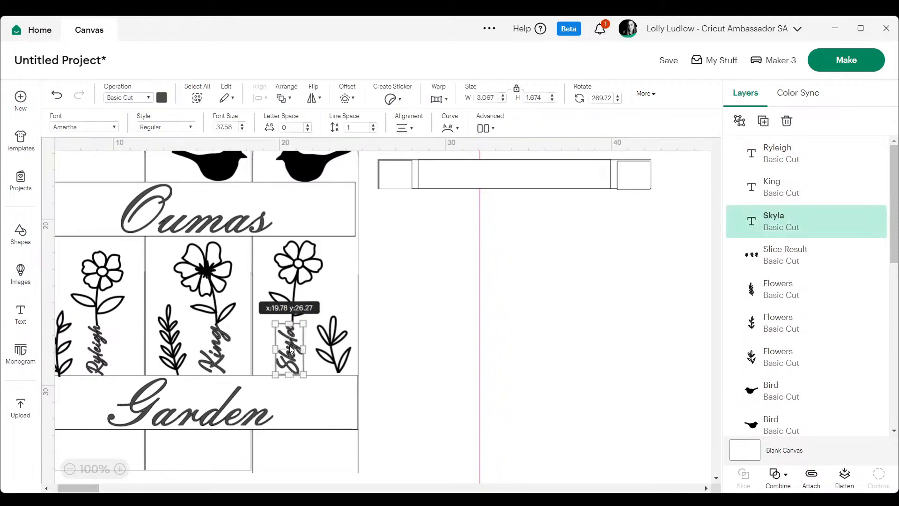
pyautogui.click(583, 342)
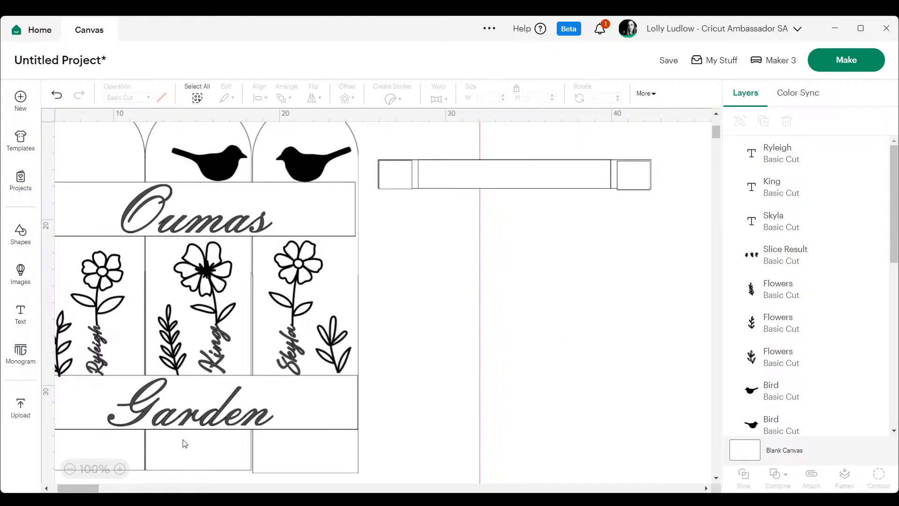
pyautogui.moveTo(79, 487); pyautogui.dragTo(71, 487)
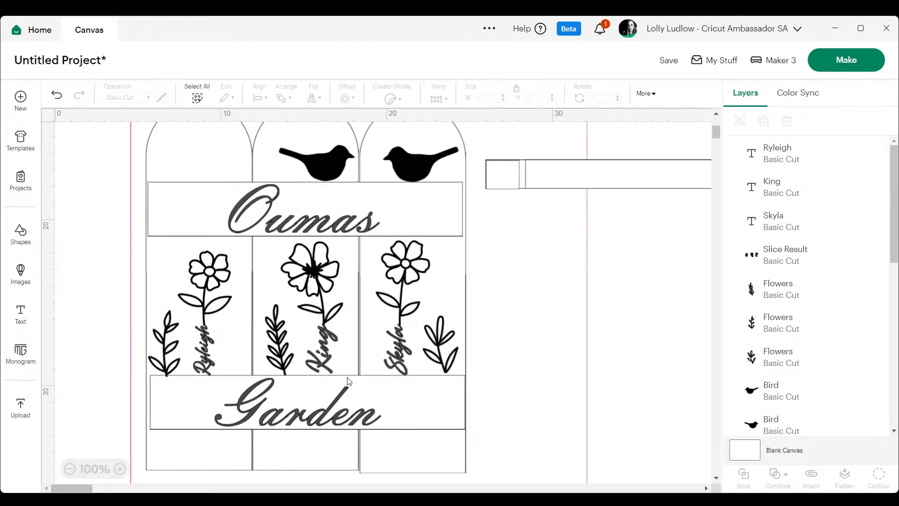
# Fine-tune the positions of the three leaf sprigs on the fence boards, shifting the right and middle sprigs slightly left.
pyautogui.click(443, 355)
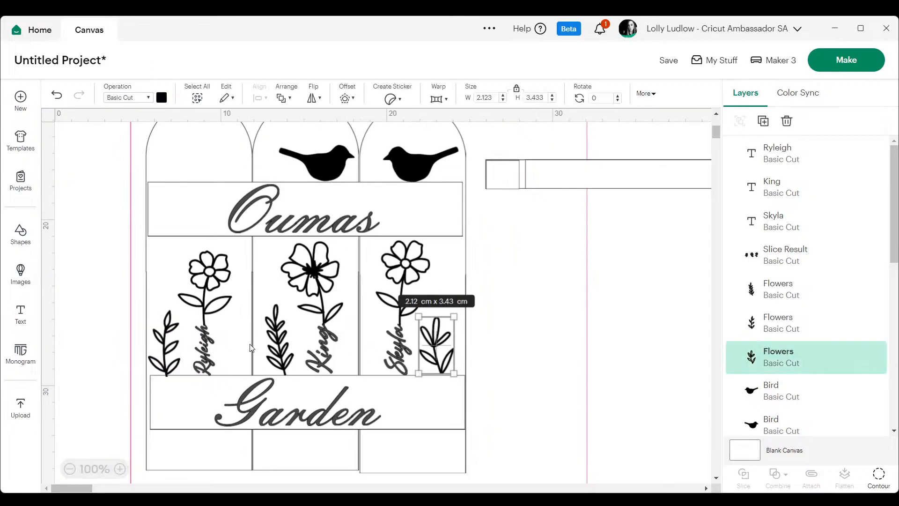
pyautogui.click(156, 346)
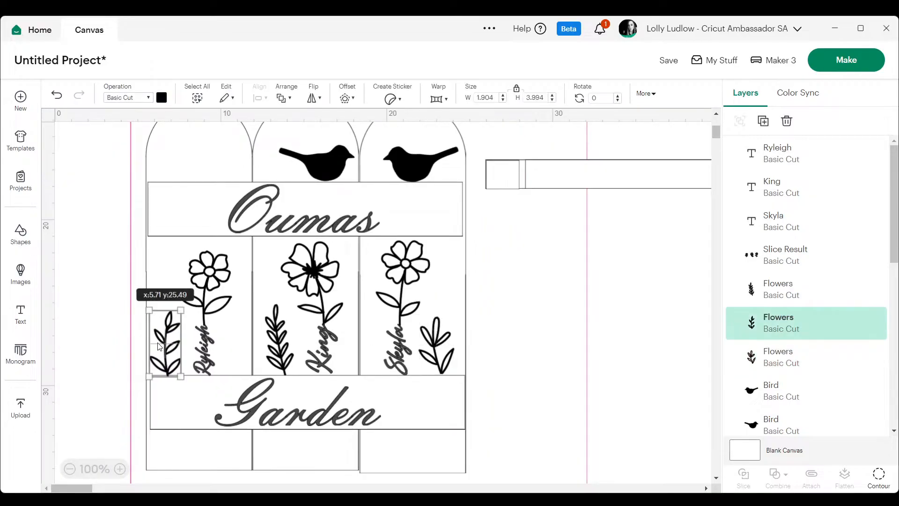
pyautogui.click(281, 336)
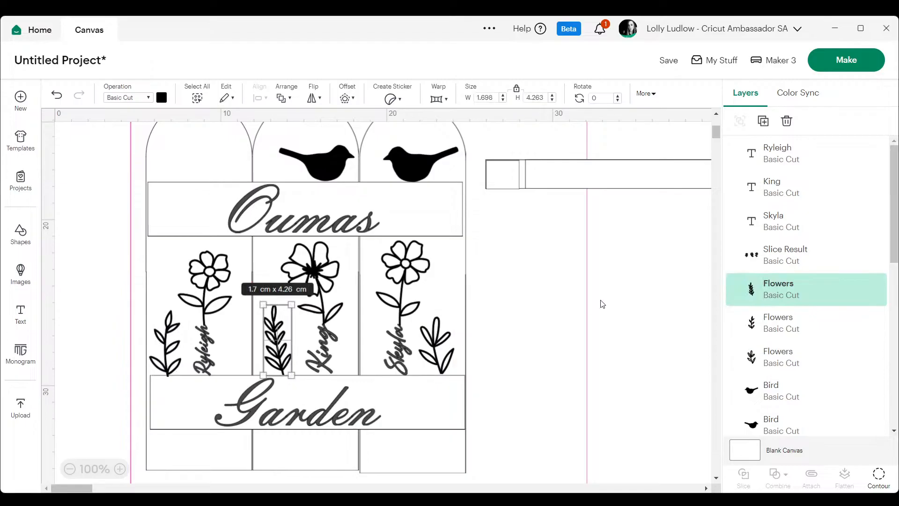
pyautogui.click(663, 295)
# Duplicate the three leaf sprigs together with the three flowers, leaving out the names.
pyautogui.click(422, 347)
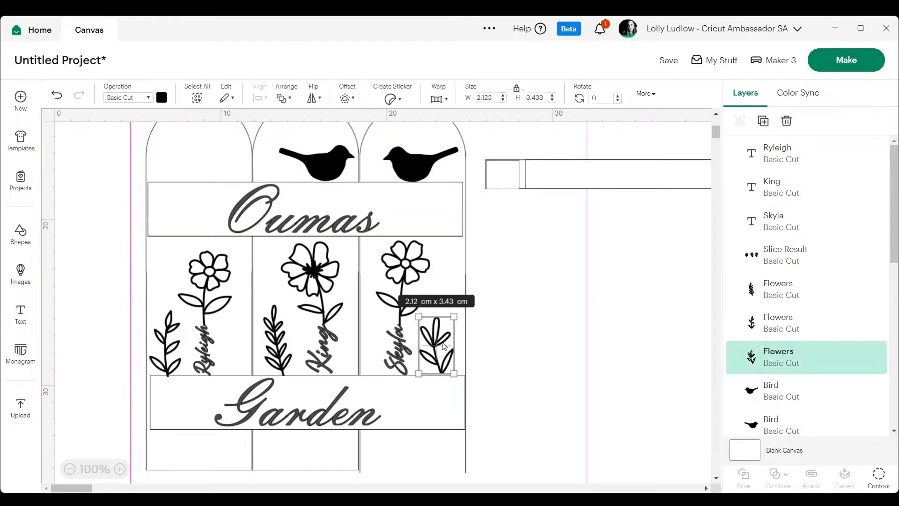
pyautogui.keyDown('shift'); pyautogui.click(280, 347); pyautogui.keyUp('shift')
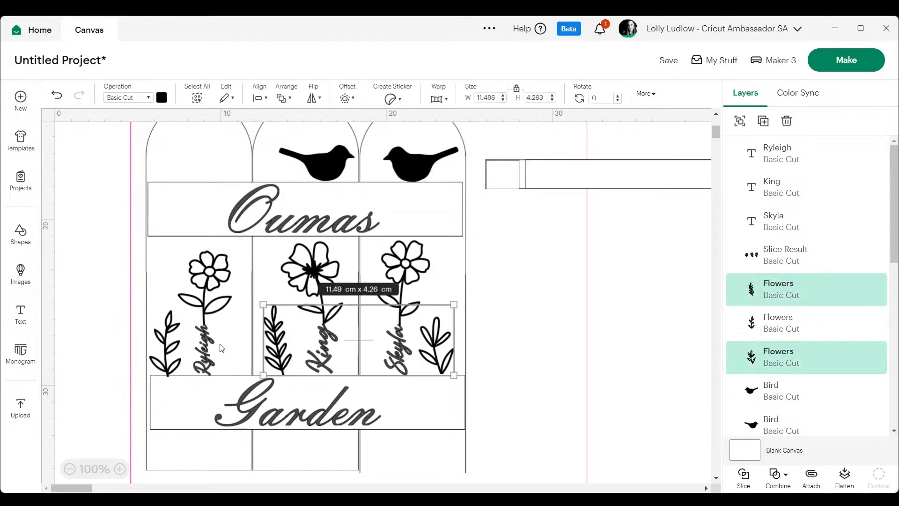
pyautogui.keyDown('shift'); pyautogui.click(165, 354); pyautogui.keyUp('shift')
pyautogui.keyDown('shift'); pyautogui.click(197, 274); pyautogui.keyUp('shift')
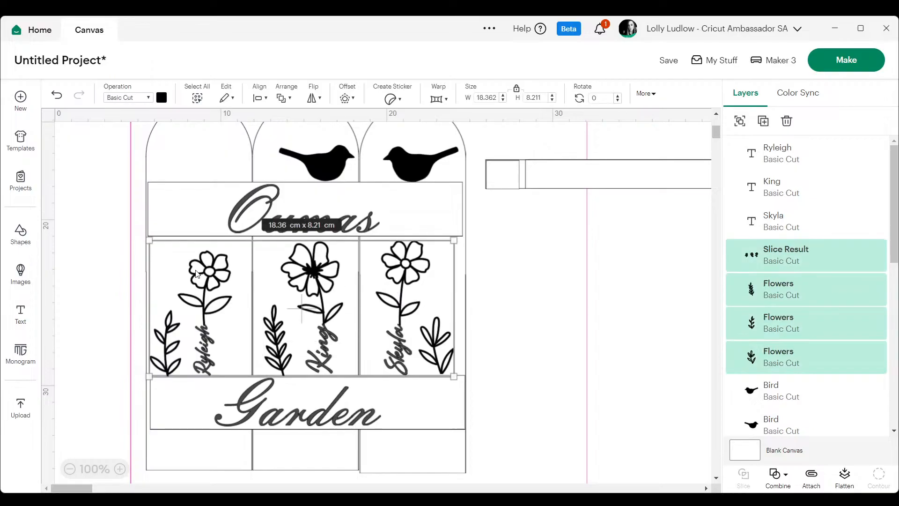
pyautogui.moveTo(894, 201)
pyautogui.mouseDown()
pyautogui.moveTo(898, 365)
pyautogui.moveTo(898, 202)
pyautogui.mouseUp()
pyautogui.rightClick(412, 272)
pyautogui.click(447, 183)
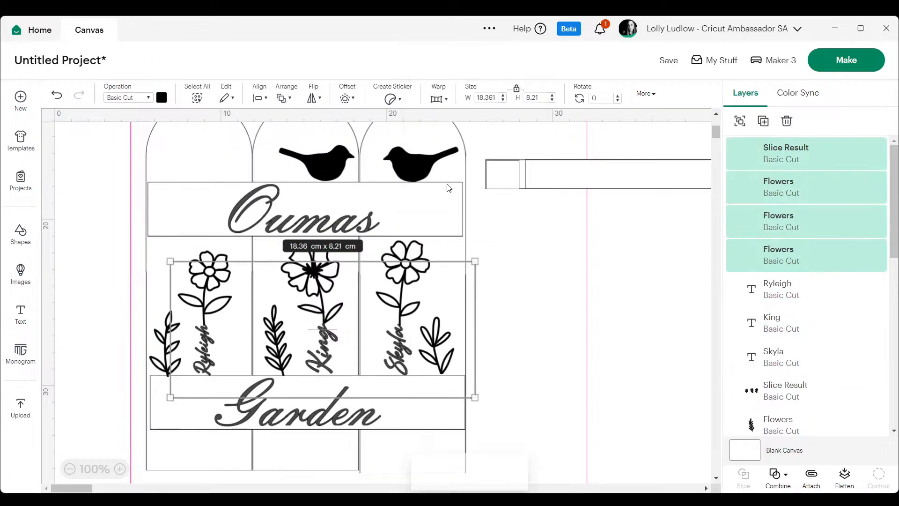
# Weld the duplicated flowers and sprigs into one shape and place it to the right of the fence.
pyautogui.click(792, 484)
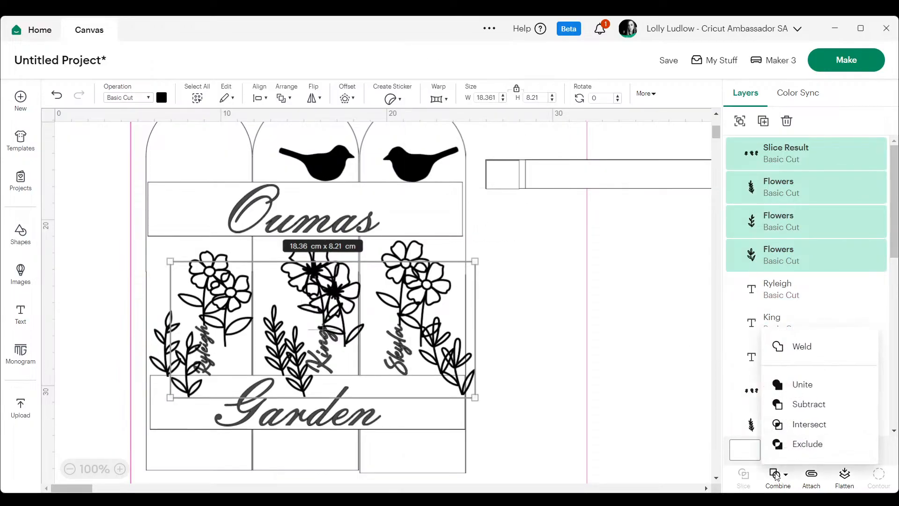
pyautogui.click(816, 346)
pyautogui.moveTo(325, 300); pyautogui.dragTo(653, 282)
pyautogui.moveTo(540, 298); pyautogui.dragTo(596, 298)
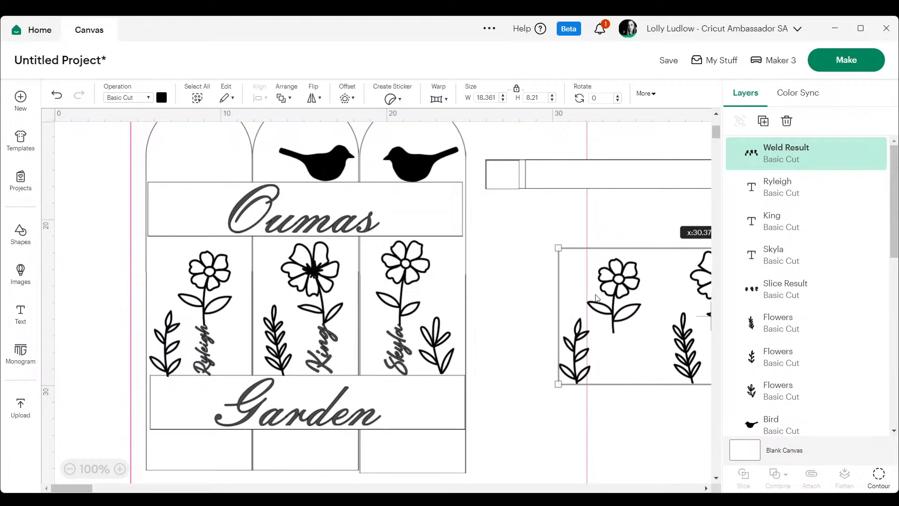
# Colour the welded flower copy purple so it cuts from a separate material.
pyautogui.click(162, 97)
pyautogui.click(188, 182)
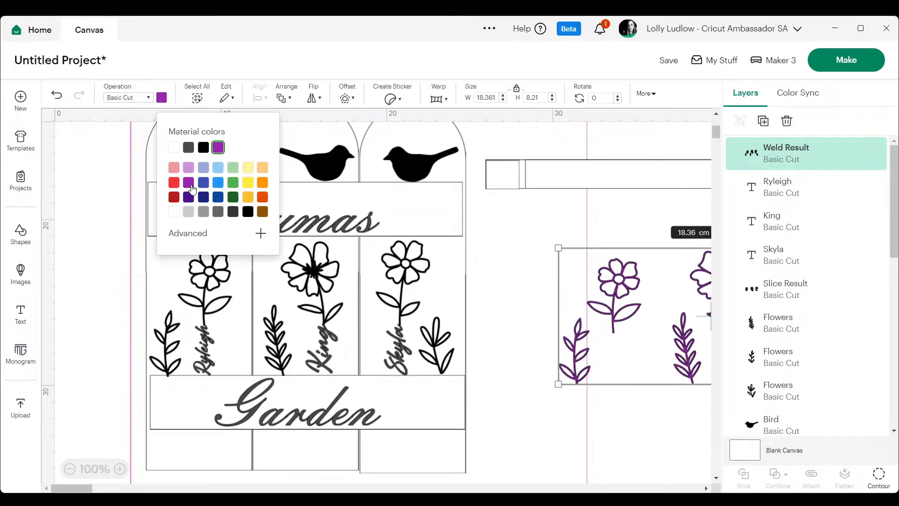
pyautogui.click(687, 230)
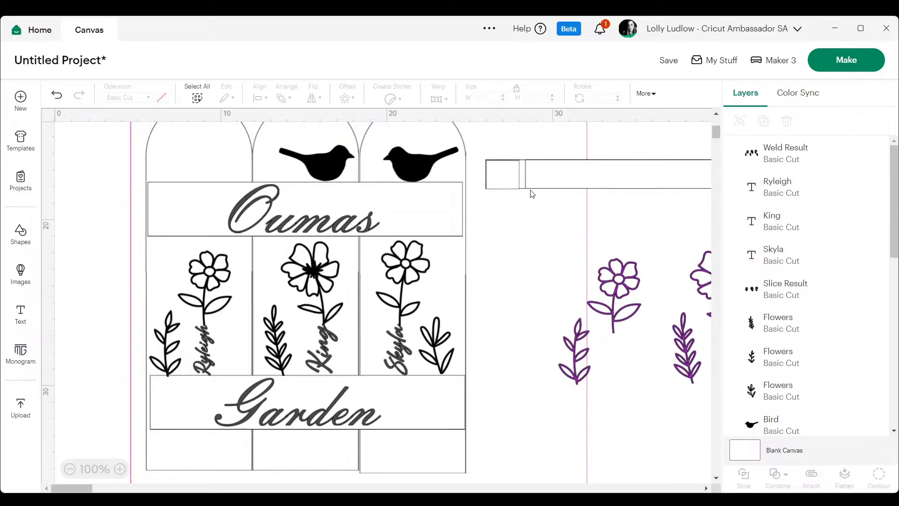
# Combine the three names with the original flowers and three sprigs on the fence using Unite.
pyautogui.click(204, 351)
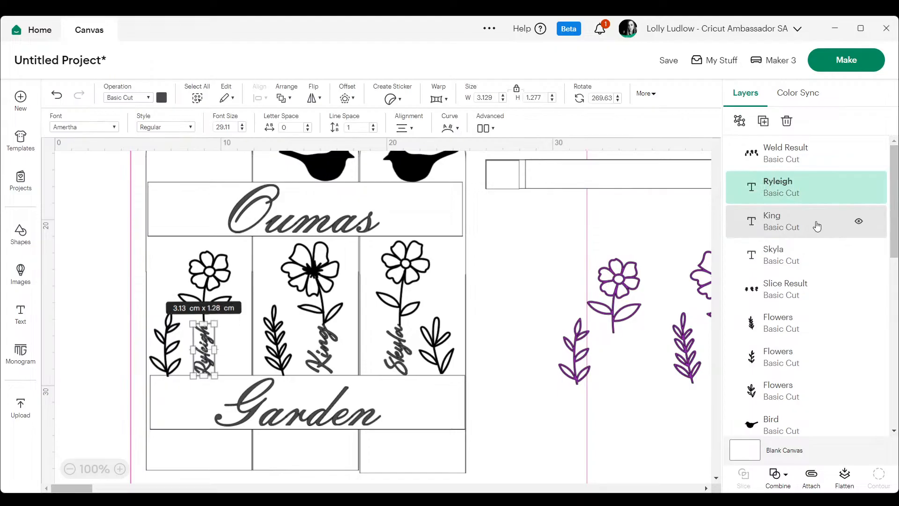
pyautogui.keyDown('shift'); pyautogui.click(817, 224); pyautogui.keyUp('shift')
pyautogui.keyDown('shift'); pyautogui.click(791, 255); pyautogui.keyUp('shift')
pyautogui.keyDown('shift'); pyautogui.click(786, 281); pyautogui.keyUp('shift')
pyautogui.keyDown('shift'); pyautogui.click(778, 322); pyautogui.keyUp('shift')
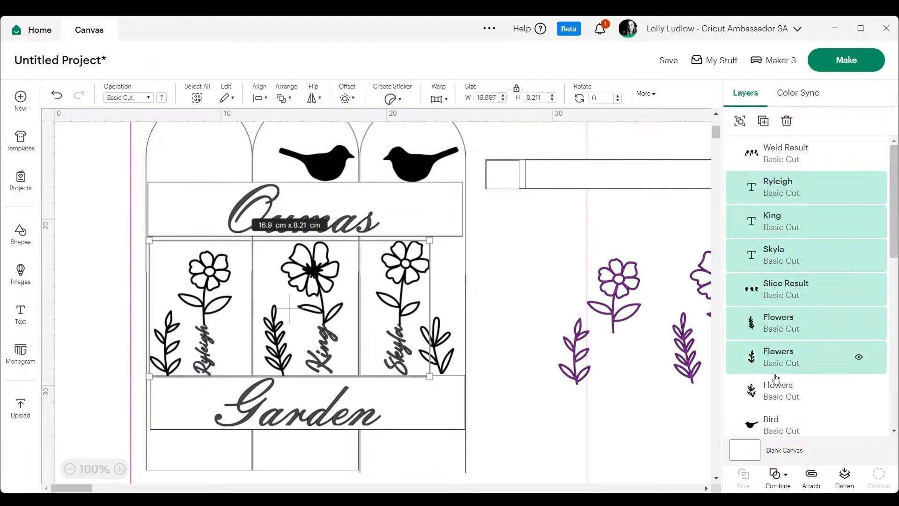
pyautogui.keyDown('shift'); pyautogui.click(771, 359); pyautogui.keyUp('shift')
pyautogui.keyDown('shift'); pyautogui.click(770, 395); pyautogui.keyUp('shift')
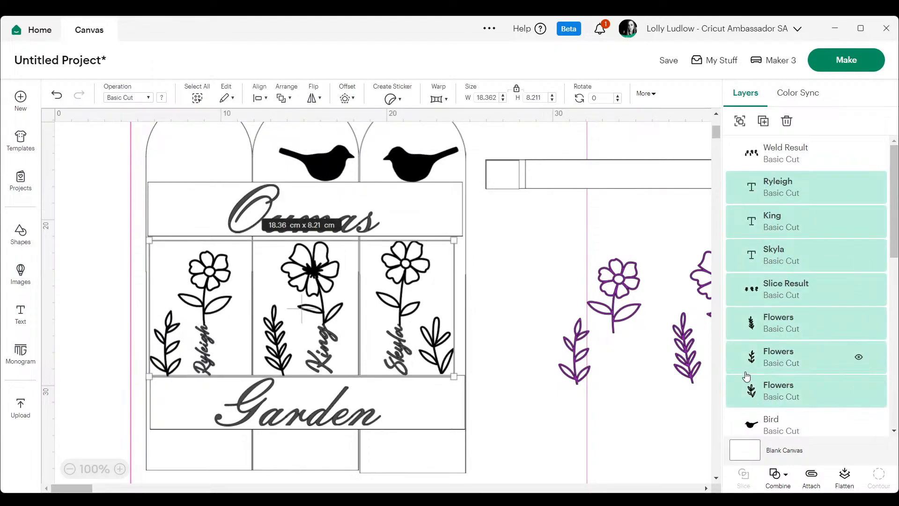
pyautogui.click(783, 474)
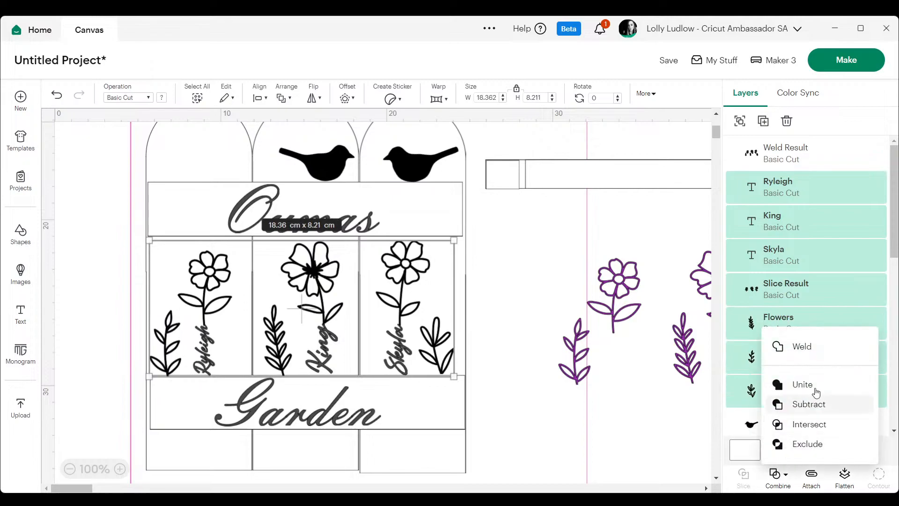
pyautogui.click(822, 383)
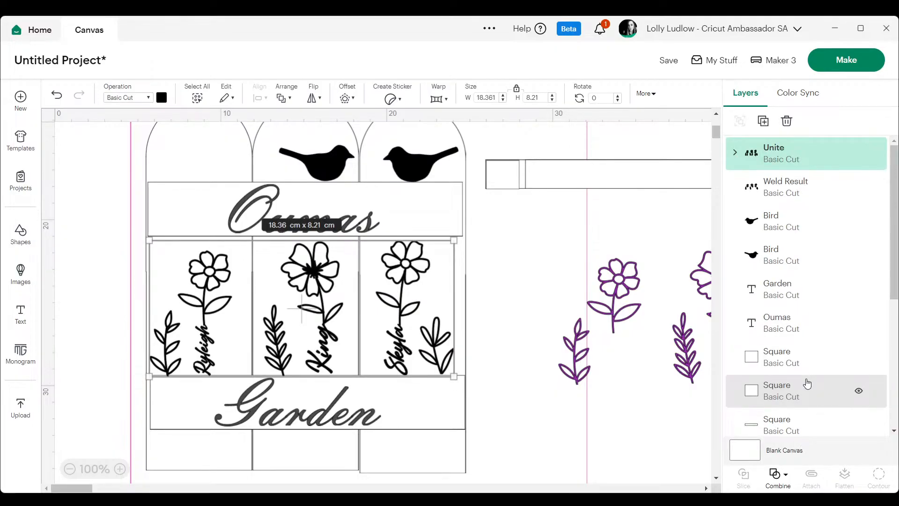
# Save the project with the title "Oumas Garden" without adding it to a collection.
pyautogui.click(69, 470)
pyautogui.click(70, 470)
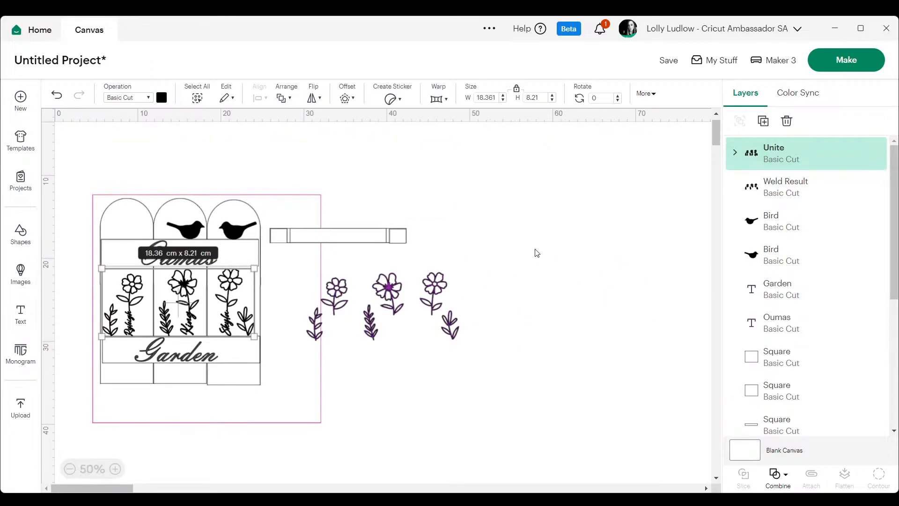
pyautogui.click(538, 247)
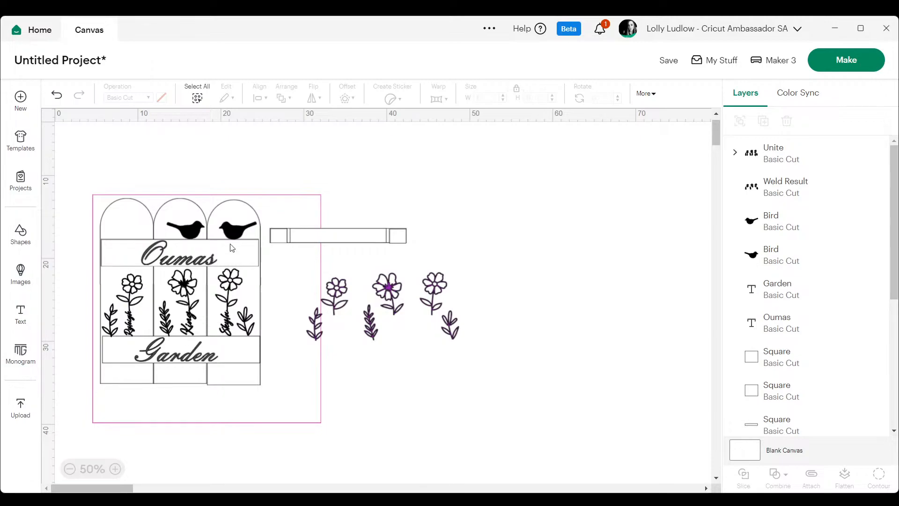
pyautogui.click(670, 60)
pyautogui.click(344, 100)
pyautogui.write('Oumas Garden')
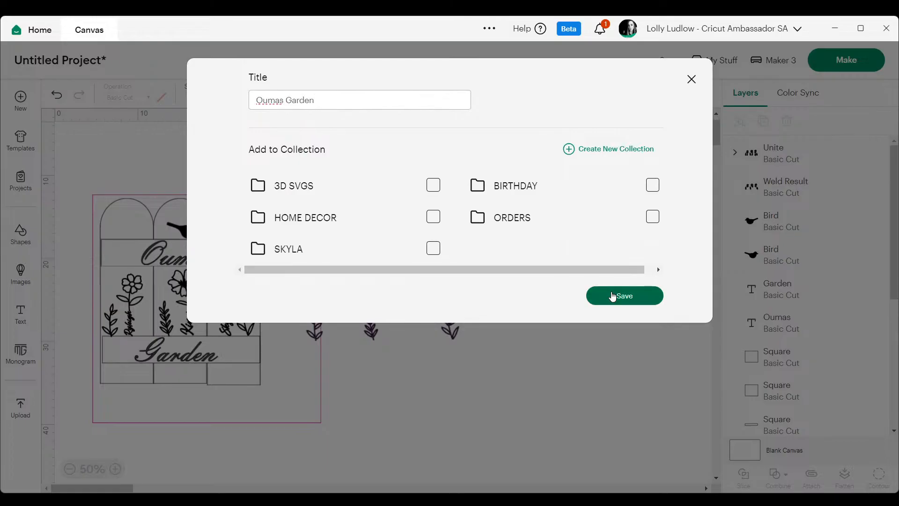
pyautogui.click(613, 295)
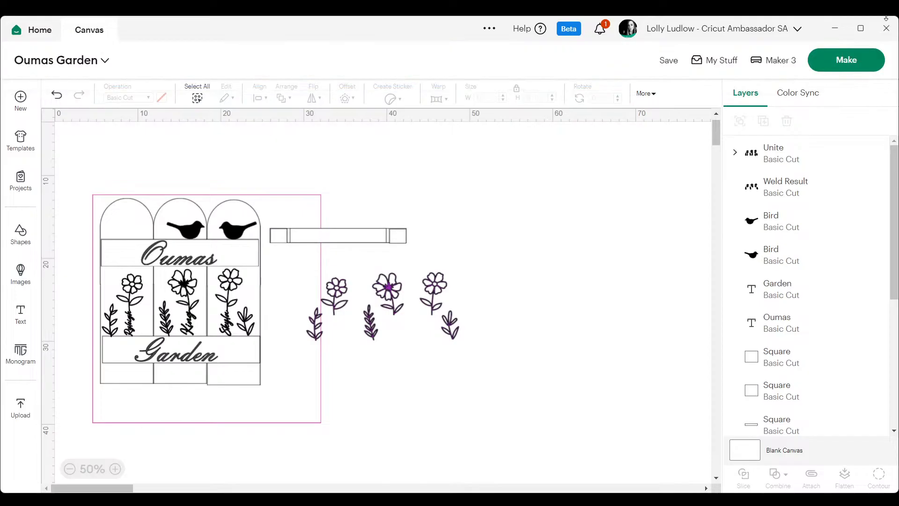
# Send the project to cutting preparation, loading all materials on a 30.5 cm x 30.5 cm mat.
pyautogui.click(848, 60)
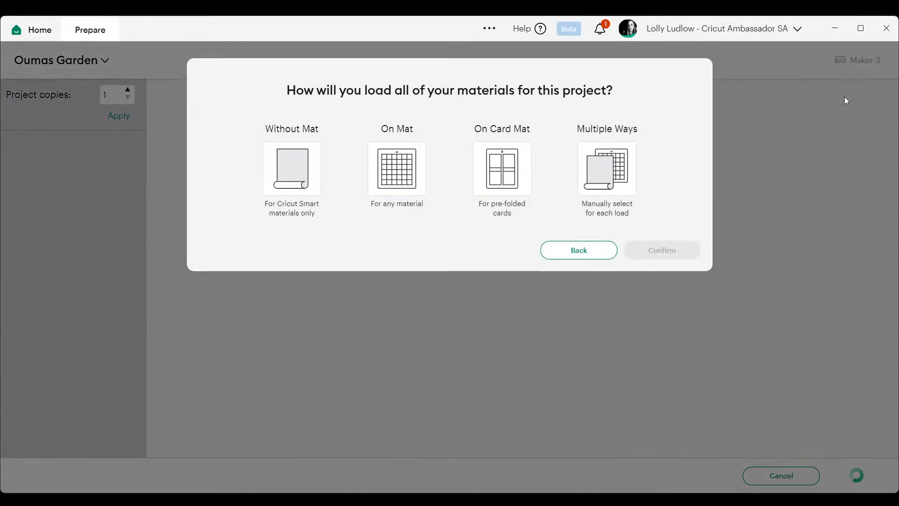
pyautogui.click(406, 183)
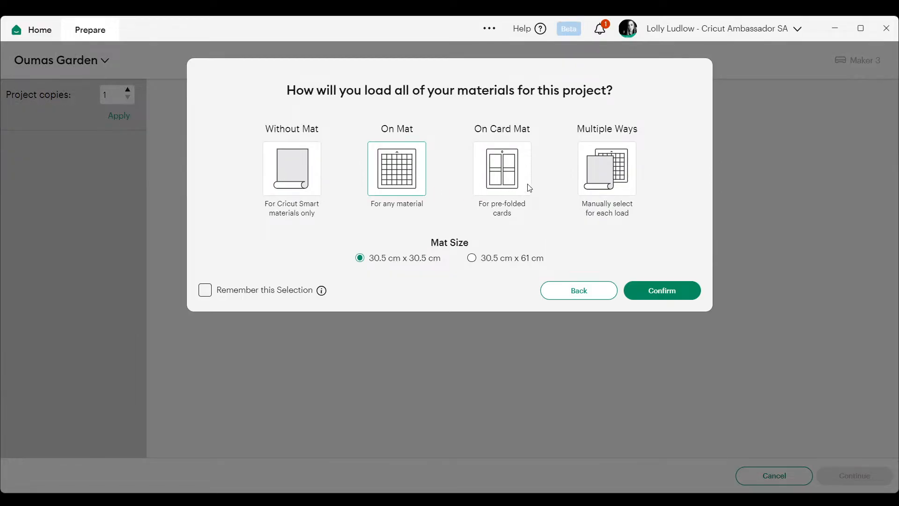
pyautogui.click(678, 292)
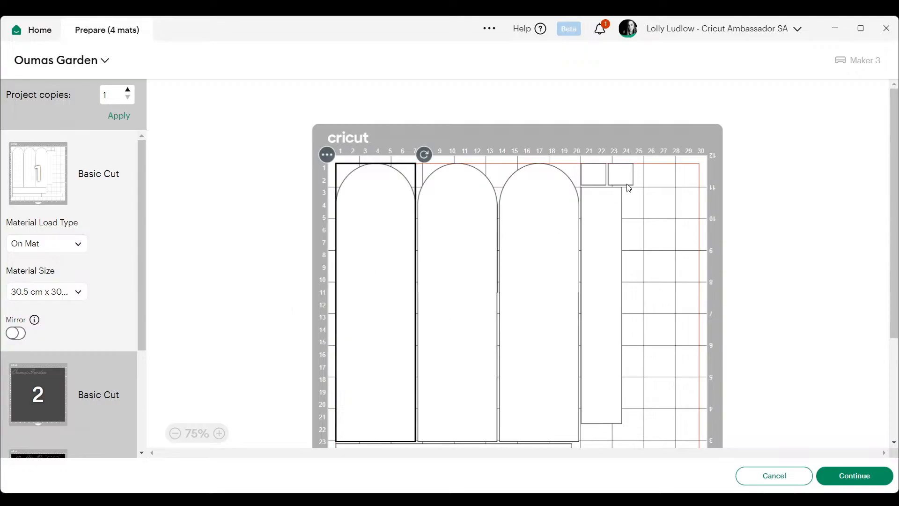
# Turn the two narrow strips on the first mat vertical and move them into the free area beside the upright crossbar.
pyautogui.moveTo(894, 140); pyautogui.dragTo(896, 216)
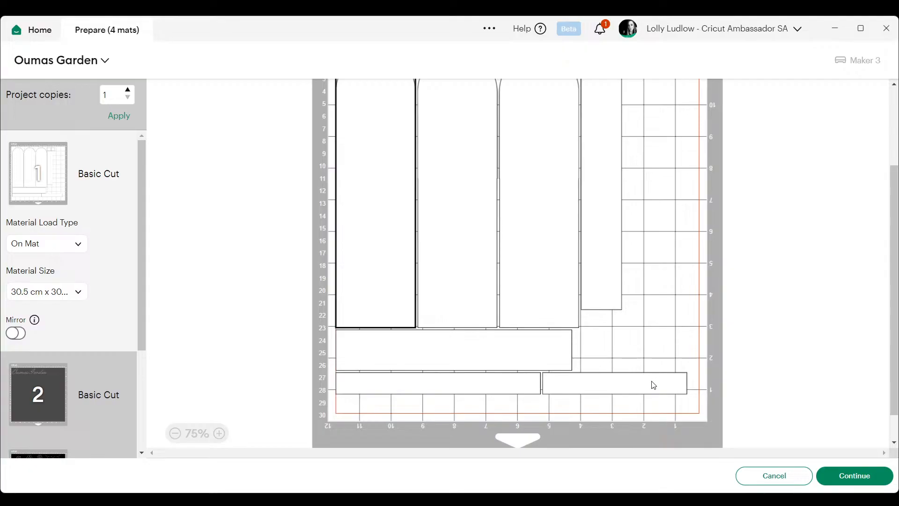
pyautogui.moveTo(654, 385); pyautogui.dragTo(651, 251)
pyautogui.moveTo(695, 232); pyautogui.dragTo(594, 169)
pyautogui.moveTo(614, 233); pyautogui.dragTo(641, 186)
pyautogui.click(515, 381)
pyautogui.moveTo(554, 368); pyautogui.dragTo(418, 271)
pyautogui.moveTo(435, 323); pyautogui.dragTo(686, 258)
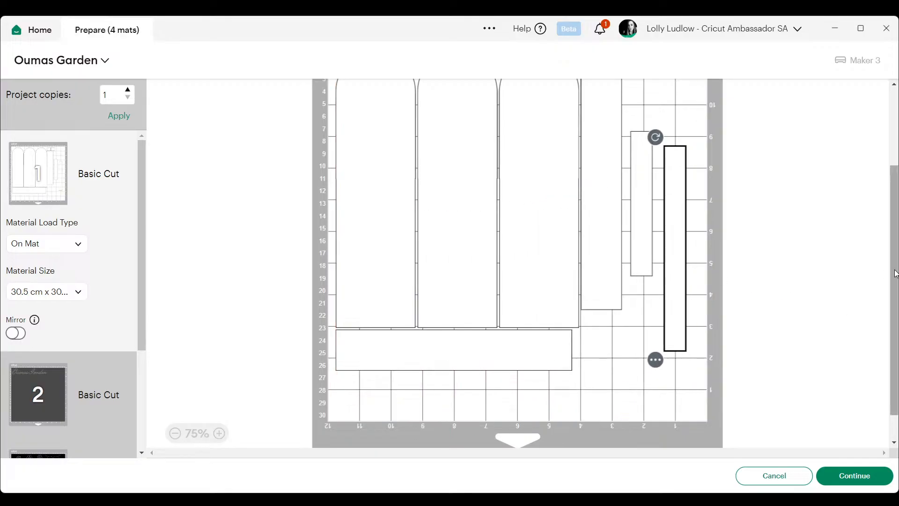
# Move both vertical strips up beside the upright crossbar and shift the horizontal crossbar slightly down, away from the arched boards.
pyautogui.moveTo(894, 274); pyautogui.dragTo(894, 204)
pyautogui.click(642, 280)
pyautogui.moveTo(642, 280); pyautogui.dragTo(638, 226)
pyautogui.moveTo(684, 267); pyautogui.dragTo(664, 174)
pyautogui.click(643, 213)
pyautogui.moveTo(643, 213); pyautogui.dragTo(640, 211)
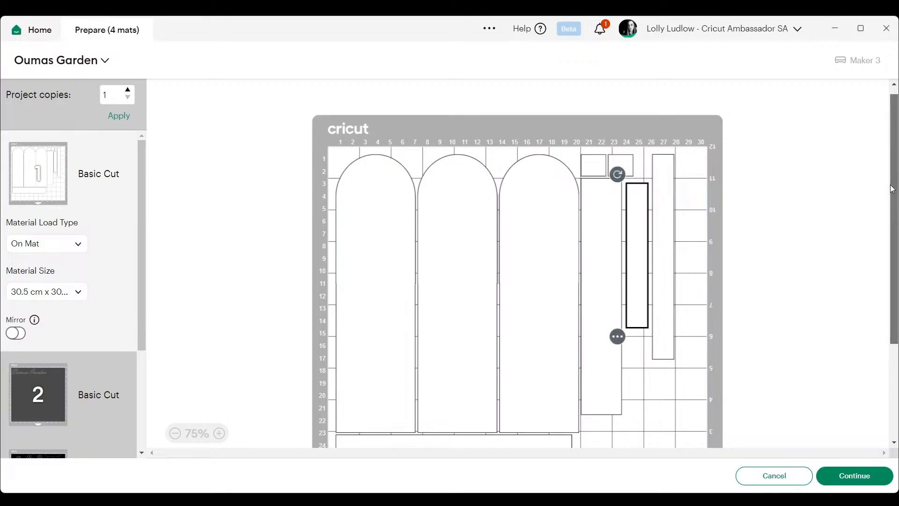
pyautogui.scroll(-3, 891, 188)
pyautogui.moveTo(495, 367); pyautogui.dragTo(496, 372)
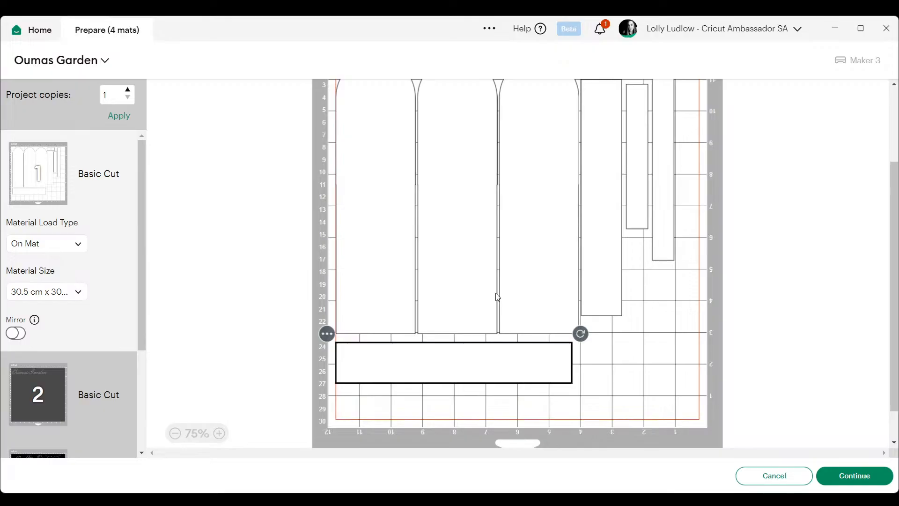
# Move the word "Oumas" from the dark grey second mat to the black mat.
pyautogui.click(49, 377)
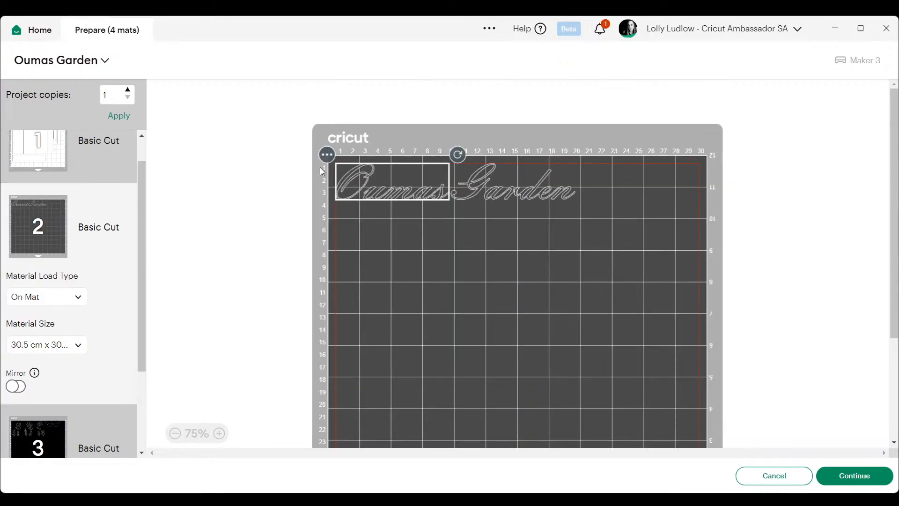
pyautogui.click(327, 155)
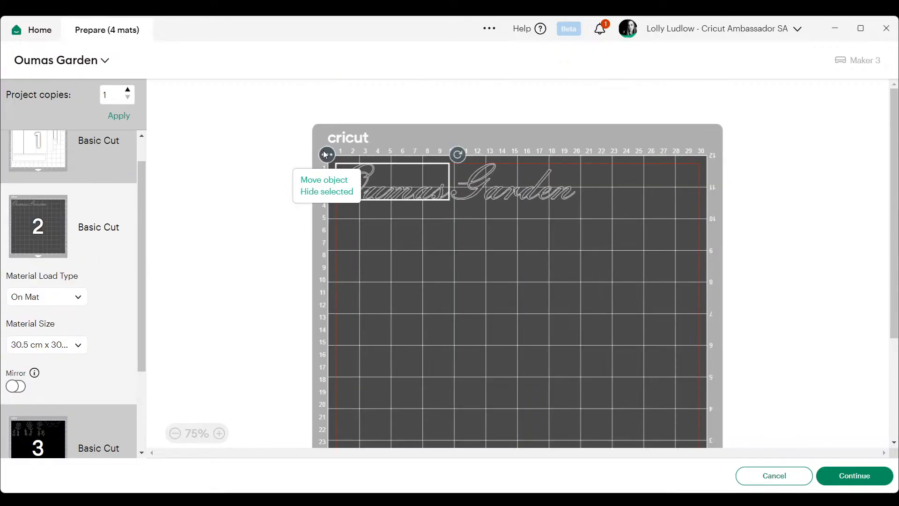
pyautogui.click(332, 182)
pyautogui.click(427, 171)
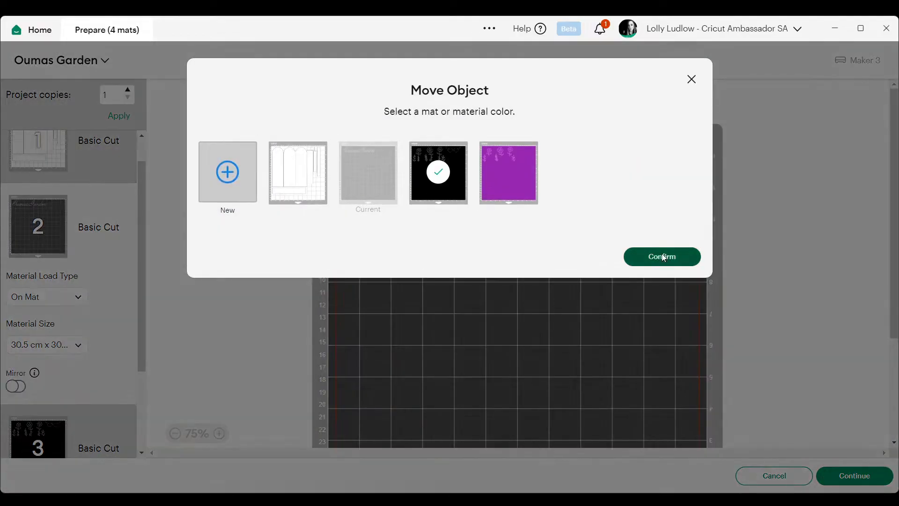
pyautogui.click(662, 257)
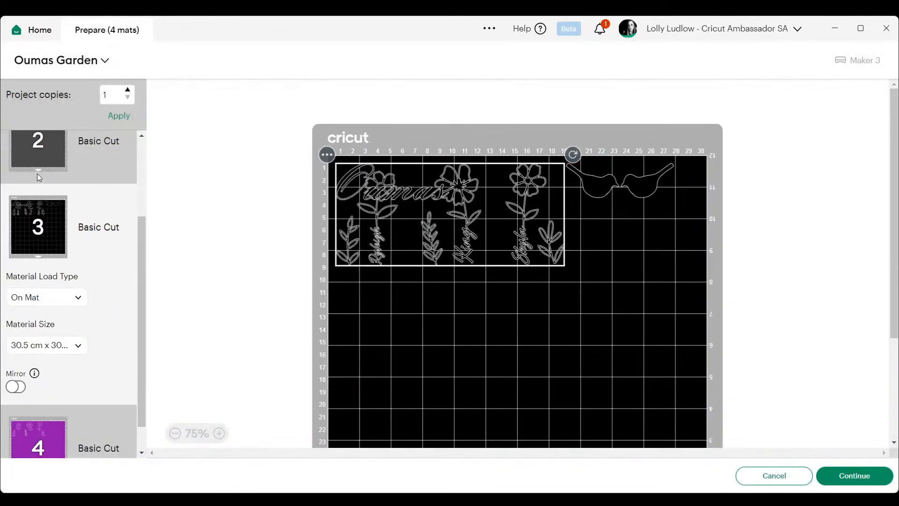
# Move the word "Garden" from the dark grey mat to the black mat as well.
pyautogui.click(36, 175)
pyautogui.click(442, 154)
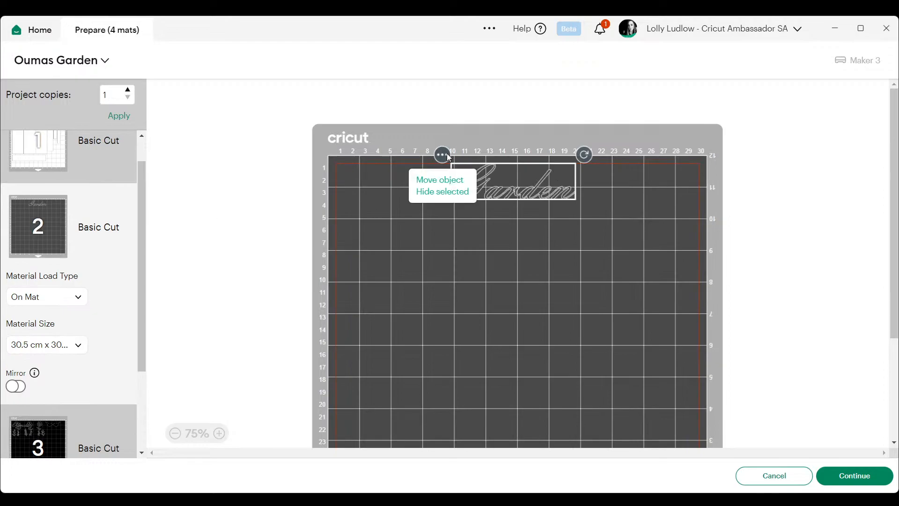
pyautogui.click(438, 182)
pyautogui.click(427, 173)
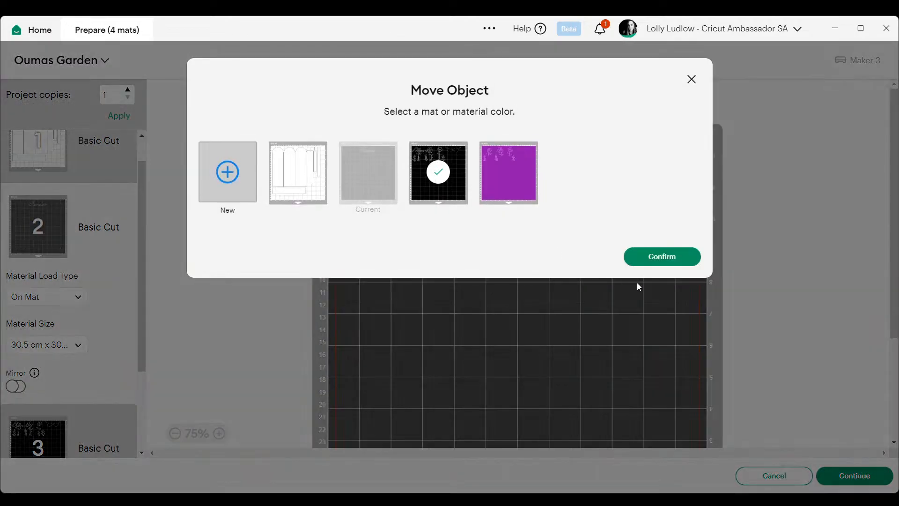
pyautogui.click(684, 256)
# Place "Oumas" and "Garden" side by side below the flowers on the black mat, clear of the other shapes.
pyautogui.moveTo(421, 197); pyautogui.dragTo(414, 313)
pyautogui.moveTo(515, 198); pyautogui.dragTo(543, 317)
pyautogui.click(666, 241)
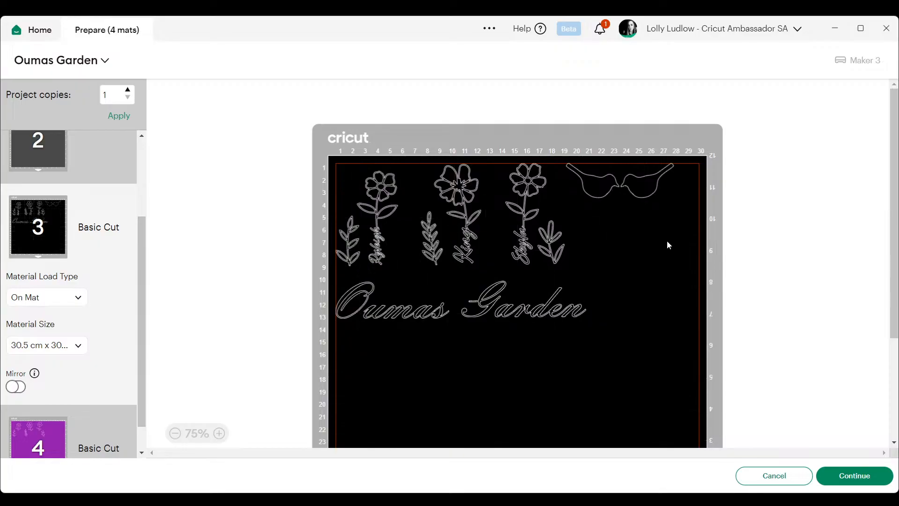
# Check the purple mat, continue to cutting, connect Maker 3 : 7806 Bluetooth, and set the base material to Smart Vinyl Matless Removable Vinyl.
pyautogui.click(67, 428)
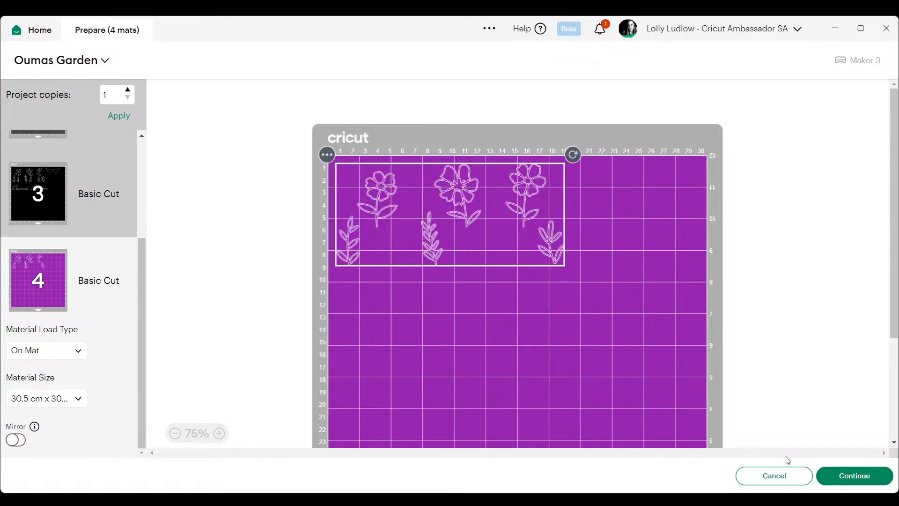
pyautogui.click(866, 480)
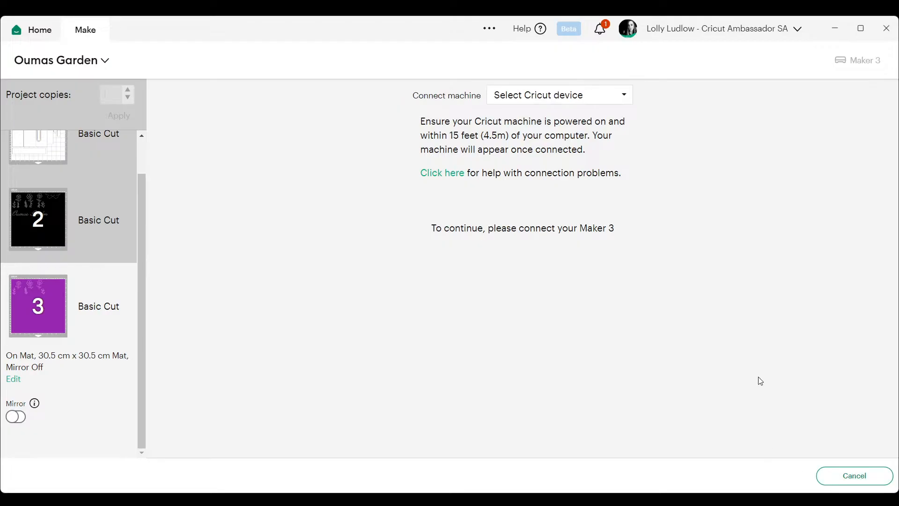
pyautogui.click(527, 95)
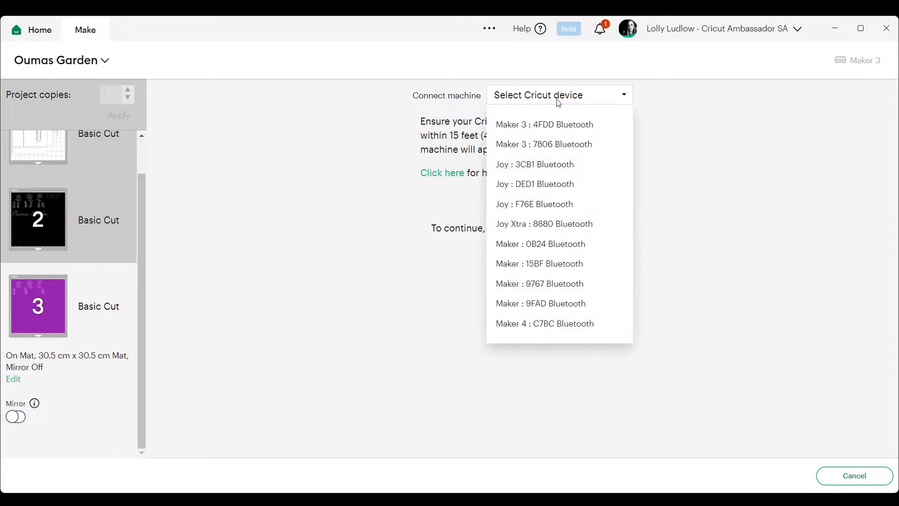
pyautogui.click(560, 141)
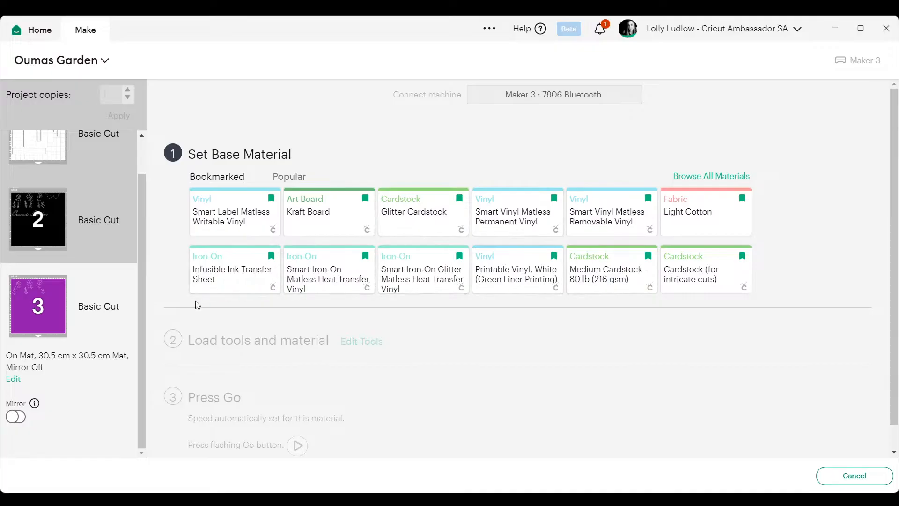
pyautogui.click(624, 211)
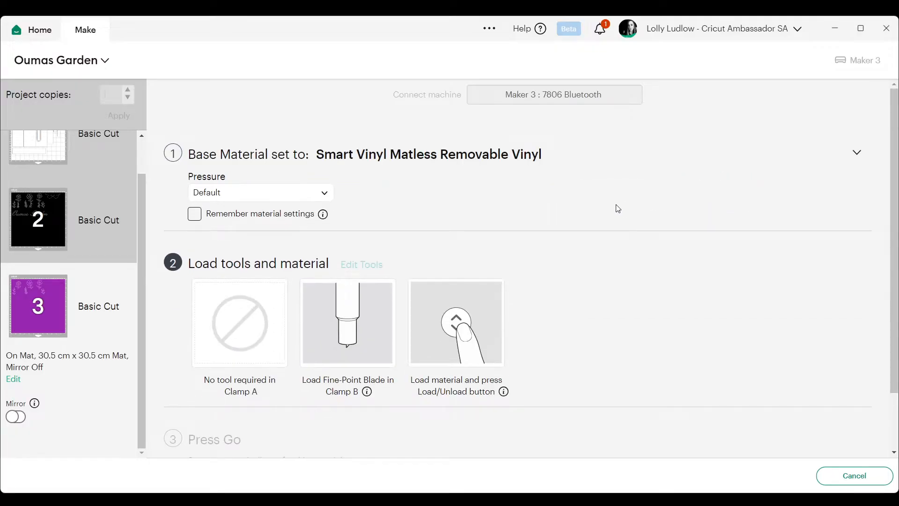
pyautogui.click(468, 498)
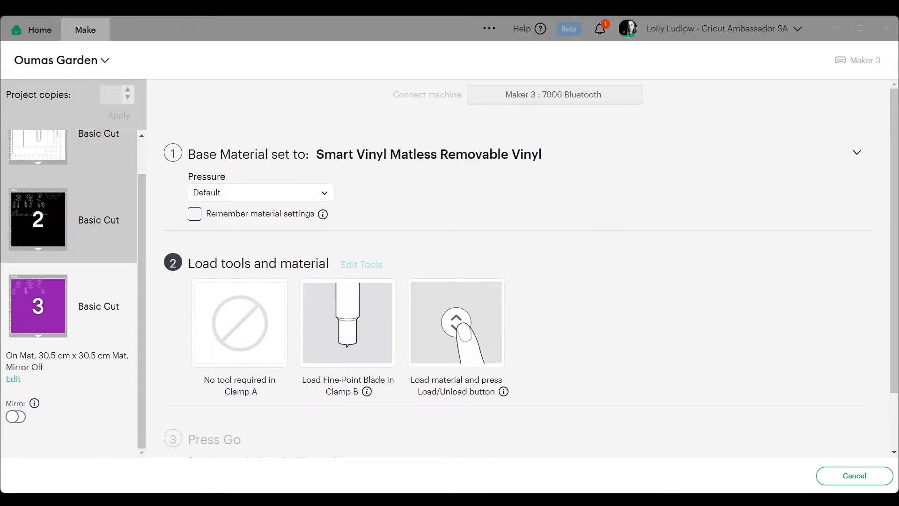